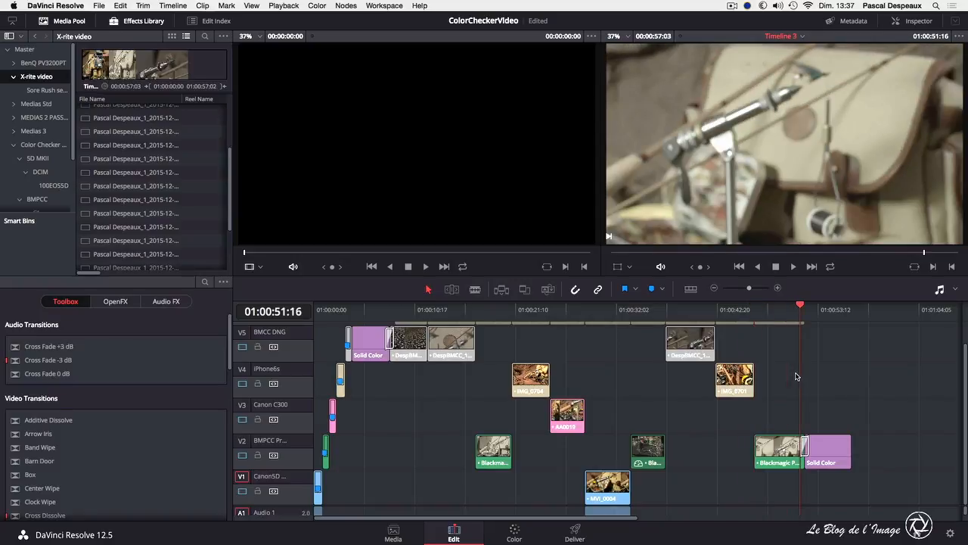
Stop playback and bring the playhead back to the first chart clip at 01:00:00:10.
{"action": "key", "text": "k"}
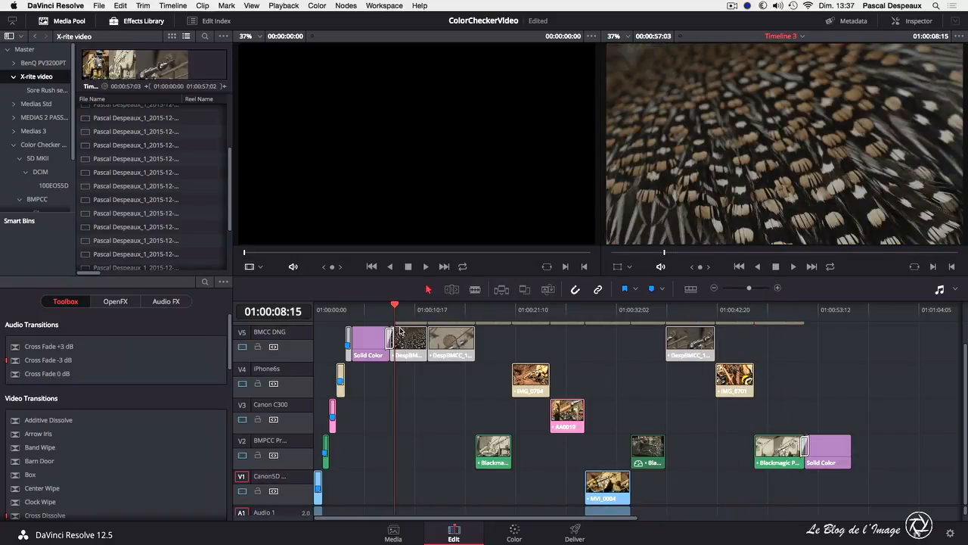
{"action": "left_click_drag", "start_coordinate": [400, 328], "coordinate": [406, 325]}
{"action": "mouse_move", "coordinate": [405, 306]}
{"action": "left_mouse_down"}
{"action": "mouse_move", "coordinate": [771, 308]}
{"action": "mouse_move", "coordinate": [445, 306]}
{"action": "mouse_move", "coordinate": [409, 295]}
{"action": "left_mouse_up"}
{"action": "left_click_drag", "start_coordinate": [406, 306], "coordinate": [318, 353]}
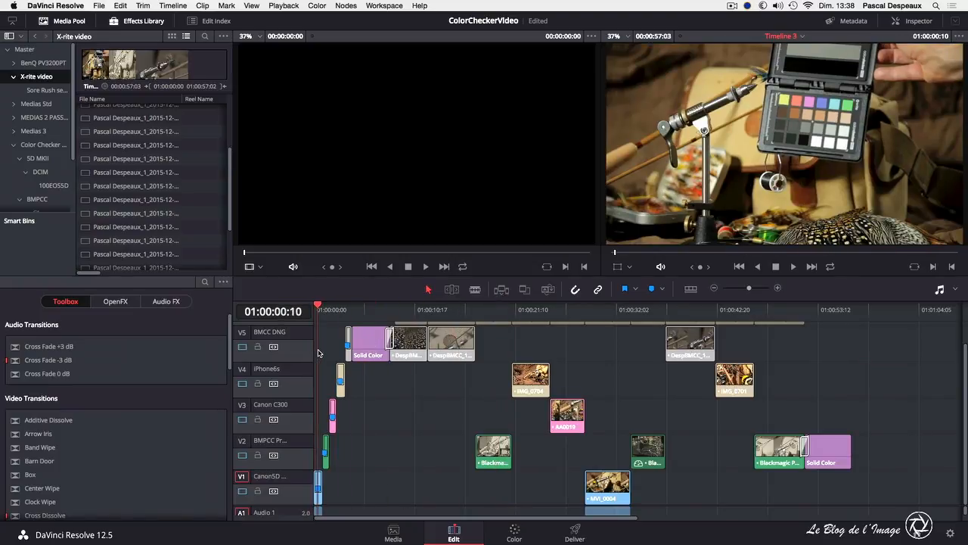
Scrub across the opening chart clips, return to 01:00:00:10 and switch to the Color page.
{"action": "left_click", "coordinate": [325, 307]}
{"action": "mouse_move", "coordinate": [324, 307]}
{"action": "left_mouse_down"}
{"action": "mouse_move", "coordinate": [348, 303]}
{"action": "mouse_move", "coordinate": [317, 310]}
{"action": "left_mouse_up"}
{"action": "left_click", "coordinate": [514, 531]}
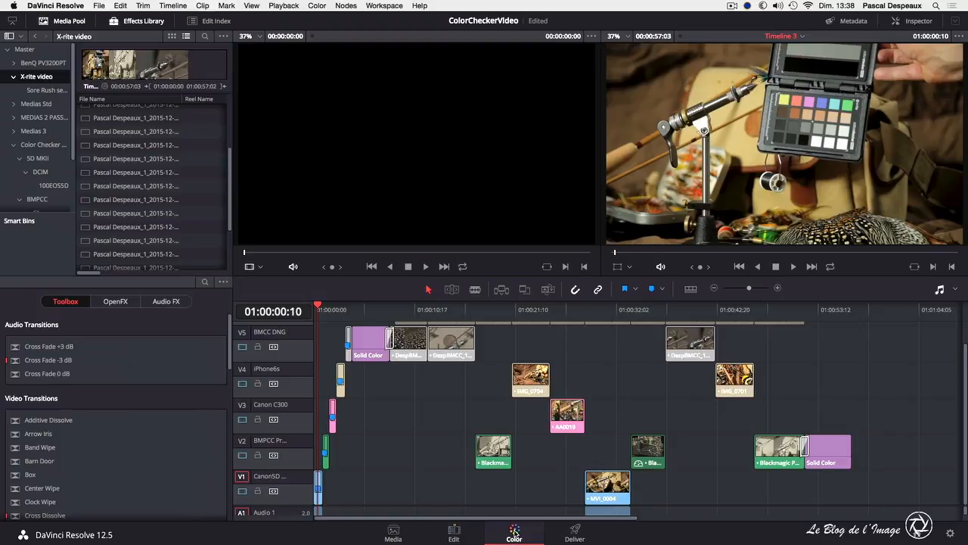
{"action": "left_click", "coordinate": [454, 531]}
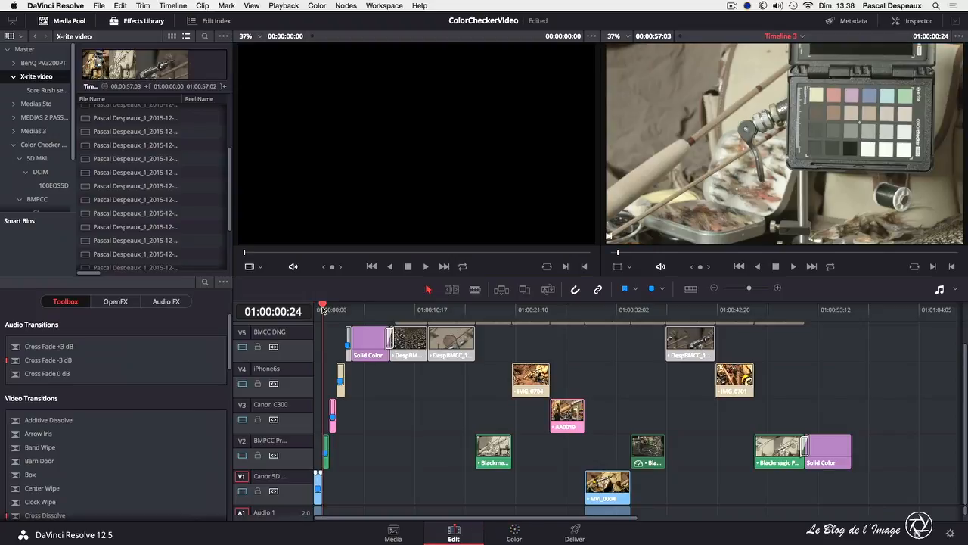
{"action": "left_click", "coordinate": [514, 531]}
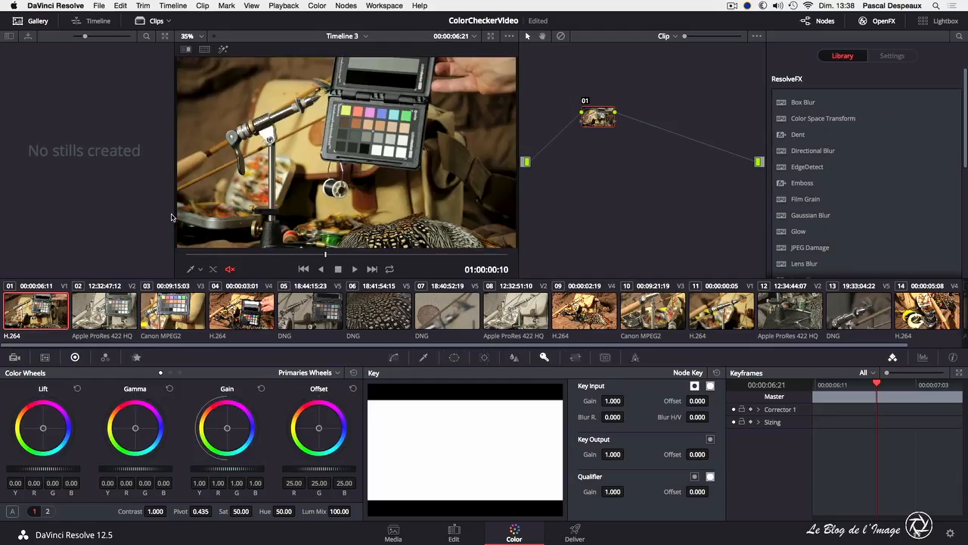
Overlay the Color Chart grid on the image and set Color Match to the X-Rite ColorChecker Passport Video chart.
{"action": "left_click", "coordinate": [200, 271]}
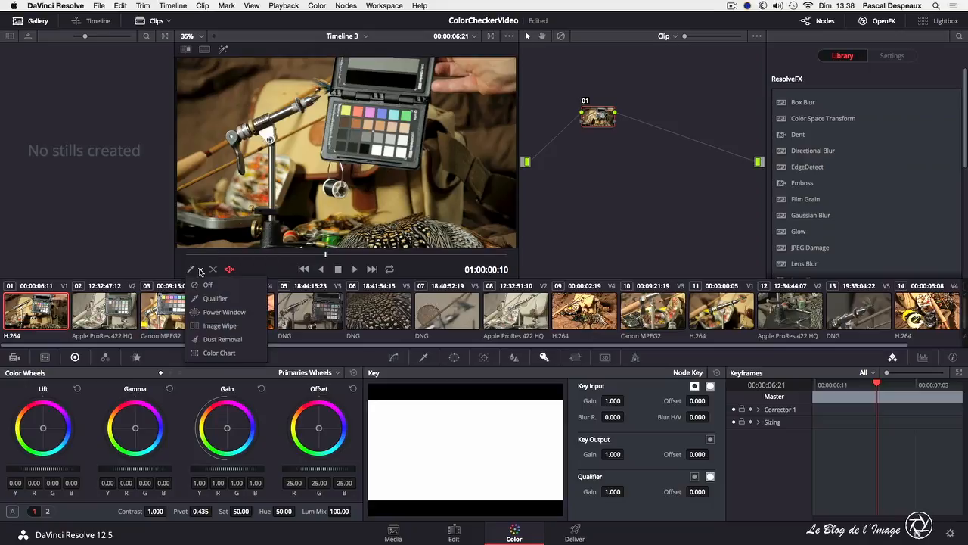
{"action": "left_click", "coordinate": [213, 353]}
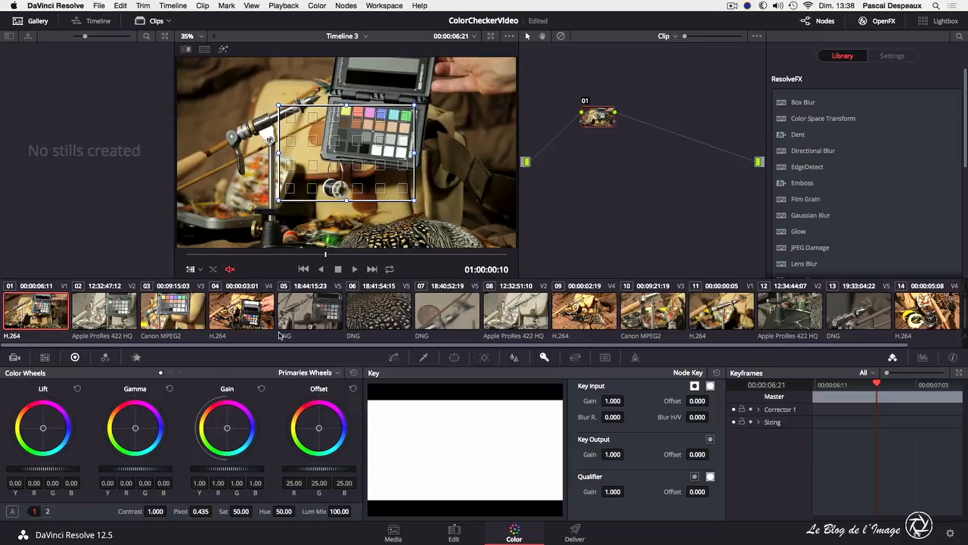
{"action": "left_click", "coordinate": [44, 357]}
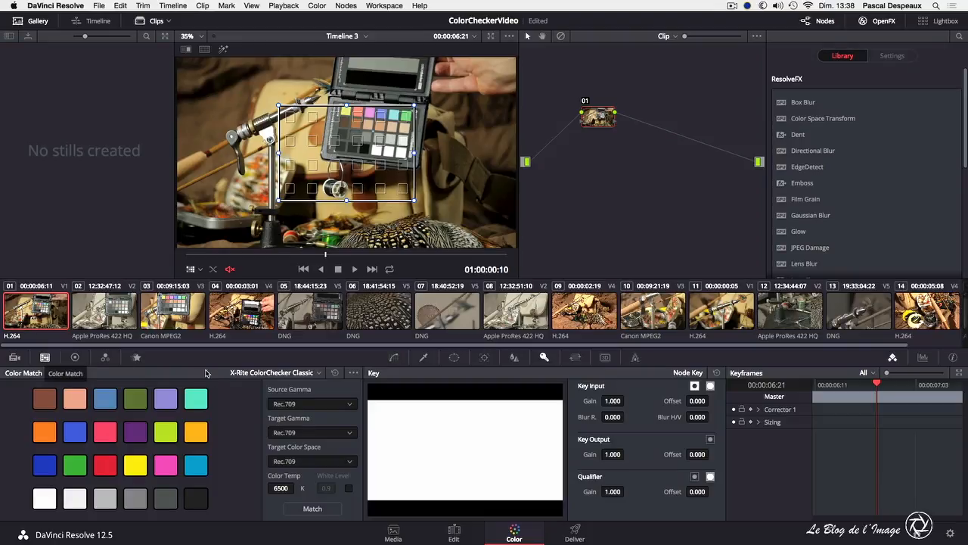
{"action": "left_click", "coordinate": [298, 376]}
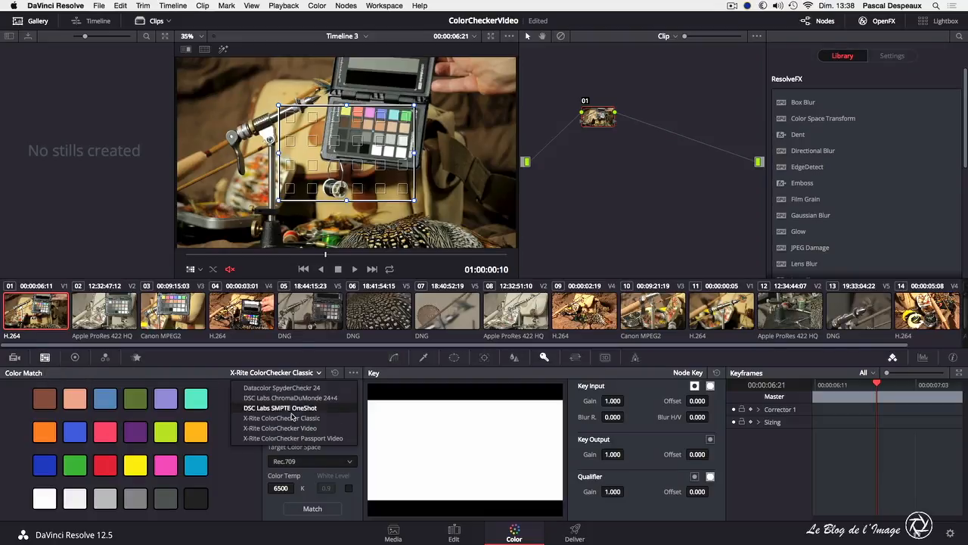
{"action": "left_click", "coordinate": [295, 441]}
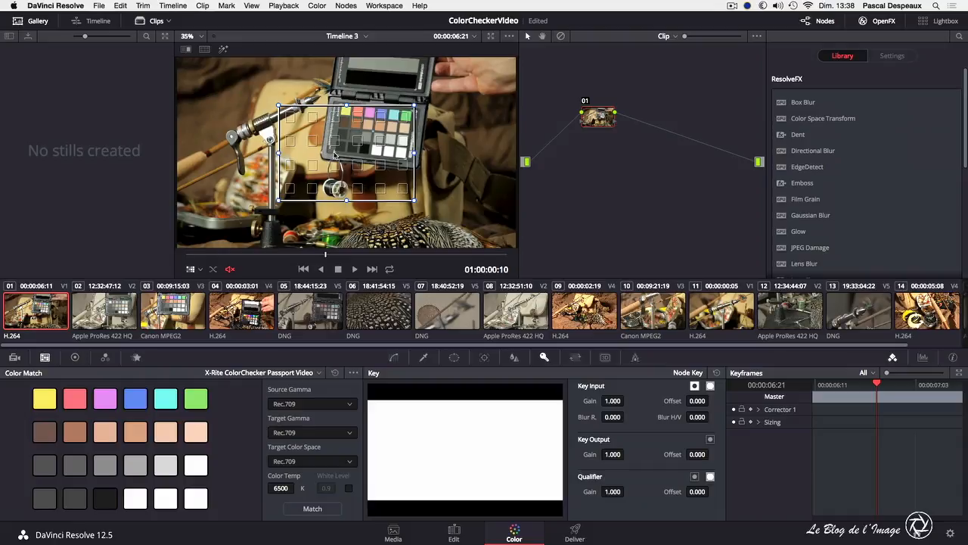
Fit the four corners of the chart grid roughly to the colour patches of the filmed ColorChecker.
{"action": "left_click_drag", "start_coordinate": [278, 106], "coordinate": [340, 103]}
{"action": "left_click_drag", "start_coordinate": [280, 200], "coordinate": [331, 152]}
{"action": "left_click_drag", "start_coordinate": [414, 201], "coordinate": [407, 159]}
{"action": "left_click_drag", "start_coordinate": [413, 105], "coordinate": [414, 111]}
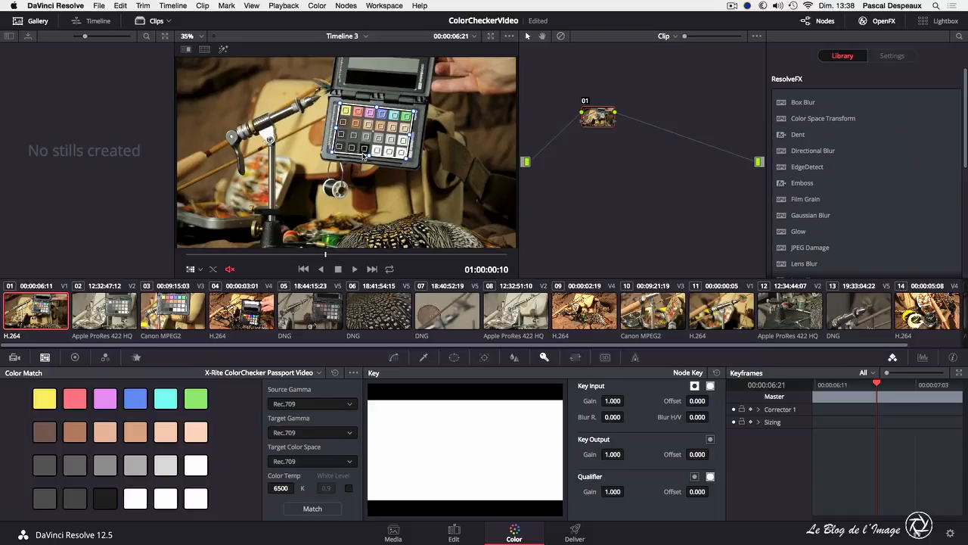
Fine-tune the grid corners so that every sampling square sits inside its colour patch.
{"action": "scroll", "coordinate": [360, 153], "scroll_direction": "up", "scroll_amount": 5}
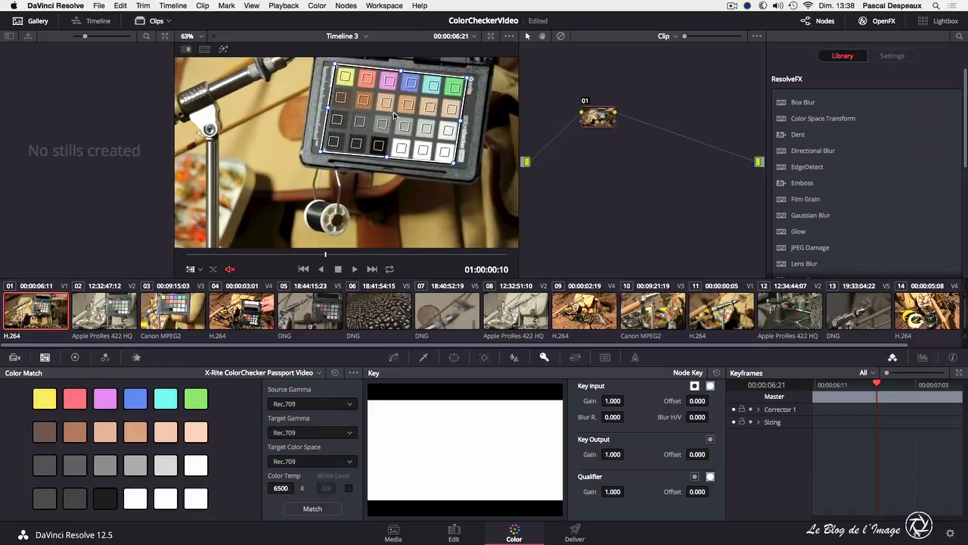
{"action": "left_click_drag", "start_coordinate": [393, 114], "coordinate": [350, 154]}
{"action": "scroll", "coordinate": [351, 153], "scroll_direction": "up", "scroll_amount": 2}
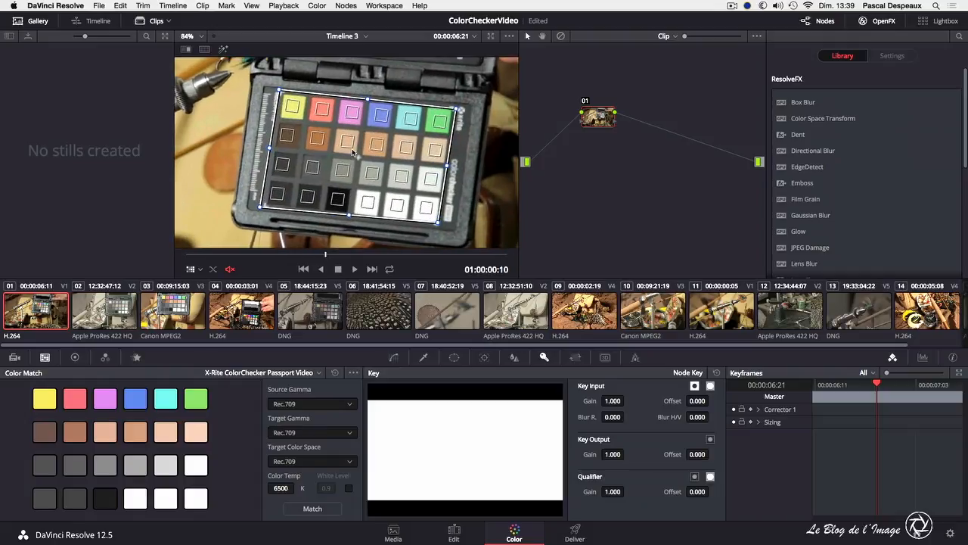
{"action": "left_click_drag", "start_coordinate": [279, 89], "coordinate": [280, 93]}
{"action": "left_click_drag", "start_coordinate": [458, 109], "coordinate": [454, 106]}
{"action": "left_click_drag", "start_coordinate": [437, 222], "coordinate": [438, 224]}
{"action": "left_click_drag", "start_coordinate": [258, 204], "coordinate": [264, 205]}
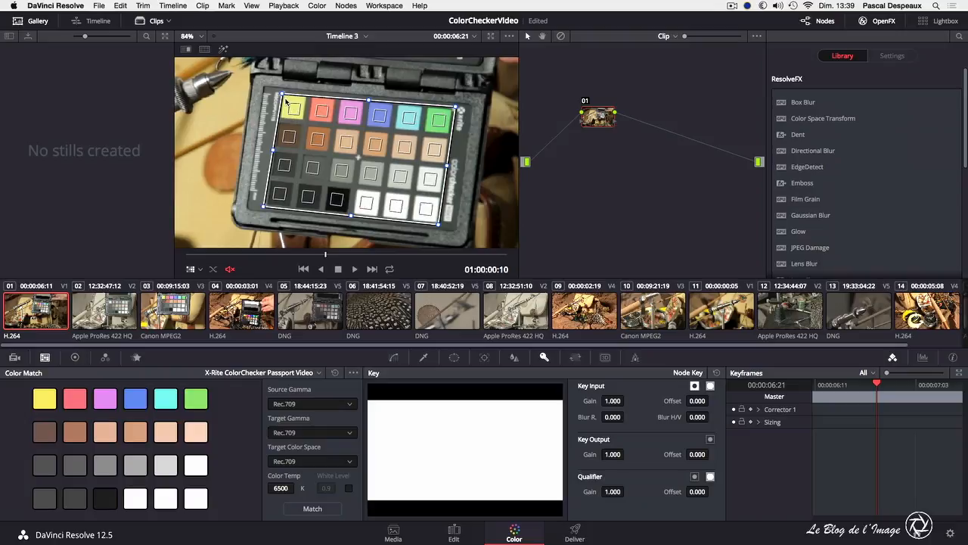
{"action": "left_click_drag", "start_coordinate": [282, 92], "coordinate": [281, 91]}
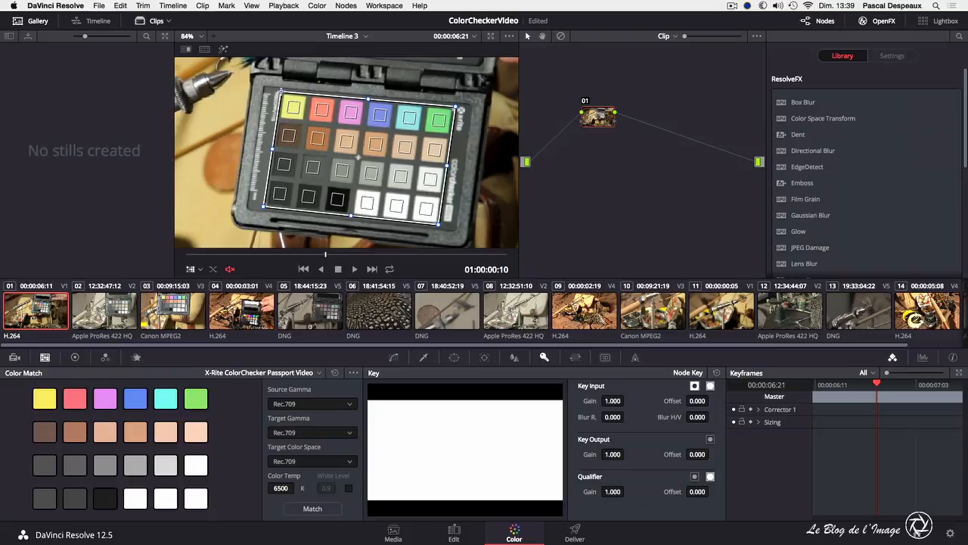
Show the video scopes and place the Waveform window clear of the Color Match settings.
{"action": "right_click", "coordinate": [369, 161]}
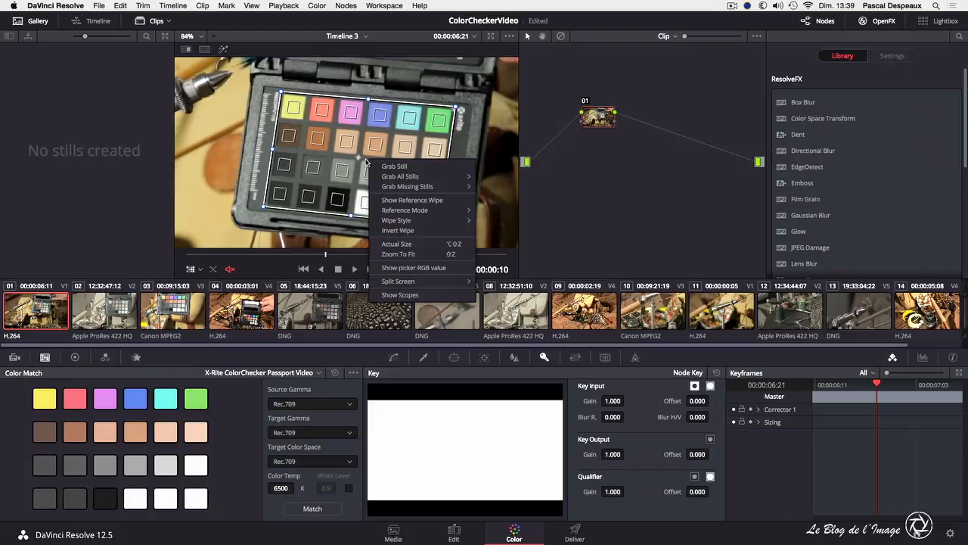
{"action": "left_click", "coordinate": [408, 299]}
{"action": "left_click_drag", "start_coordinate": [731, 371], "coordinate": [754, 368]}
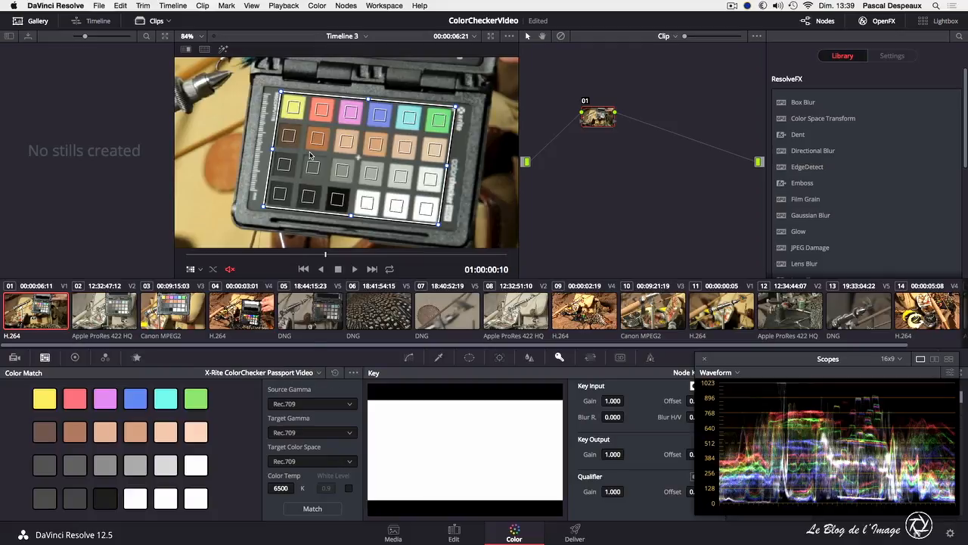
Match the clip to the chart with Rec.709 settings at 6500 K, then hide the chart grid.
{"action": "left_click", "coordinate": [311, 509]}
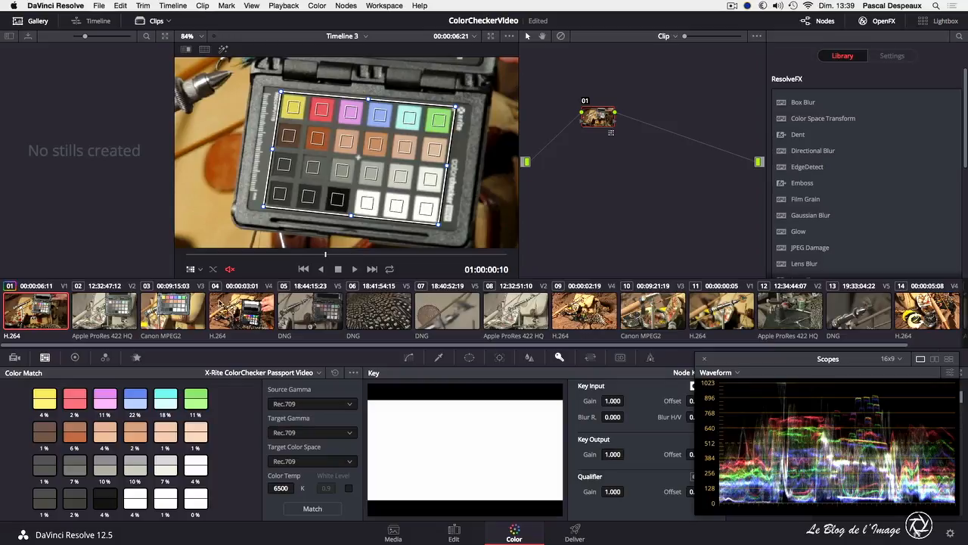
{"action": "left_click", "coordinate": [200, 273]}
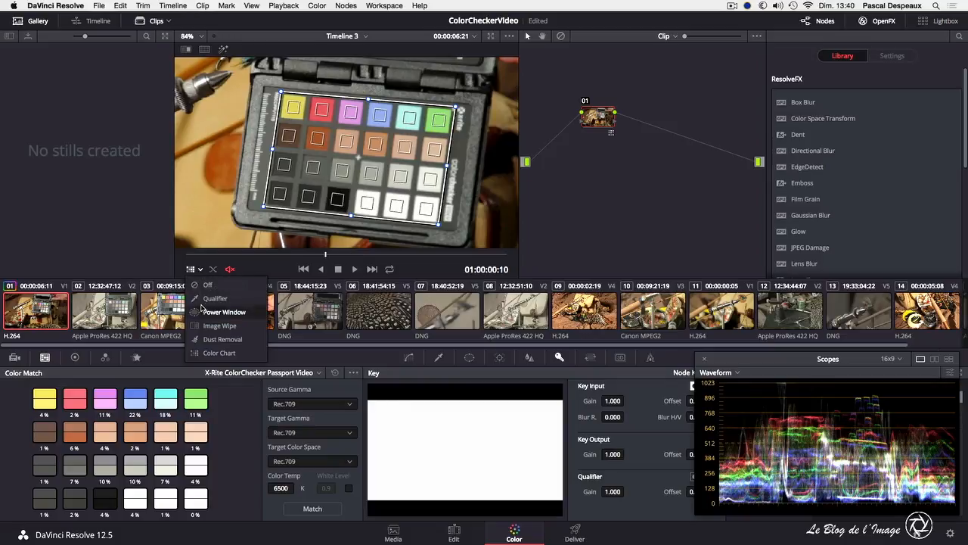
{"action": "left_click", "coordinate": [208, 285]}
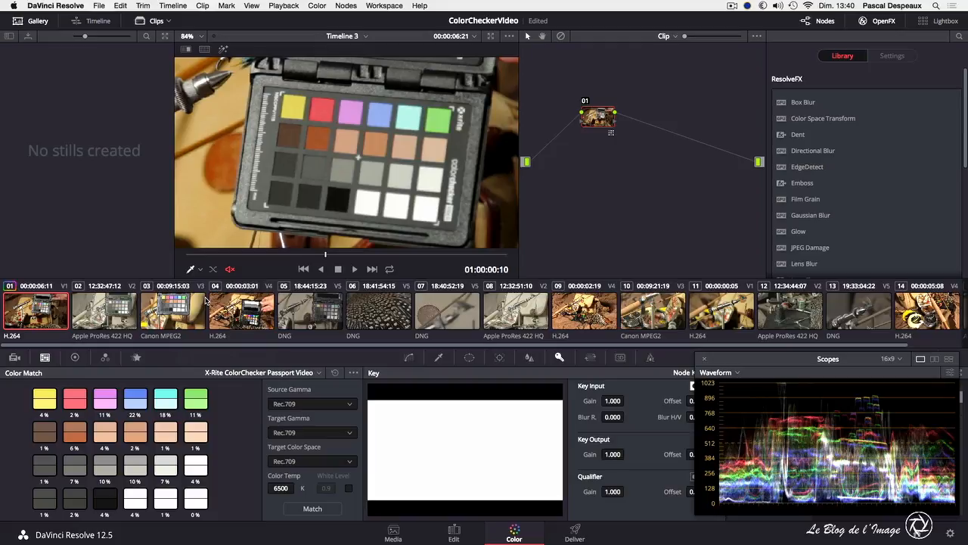
Turn on the display of picker RGB values in the viewer.
{"action": "right_click", "coordinate": [370, 161]}
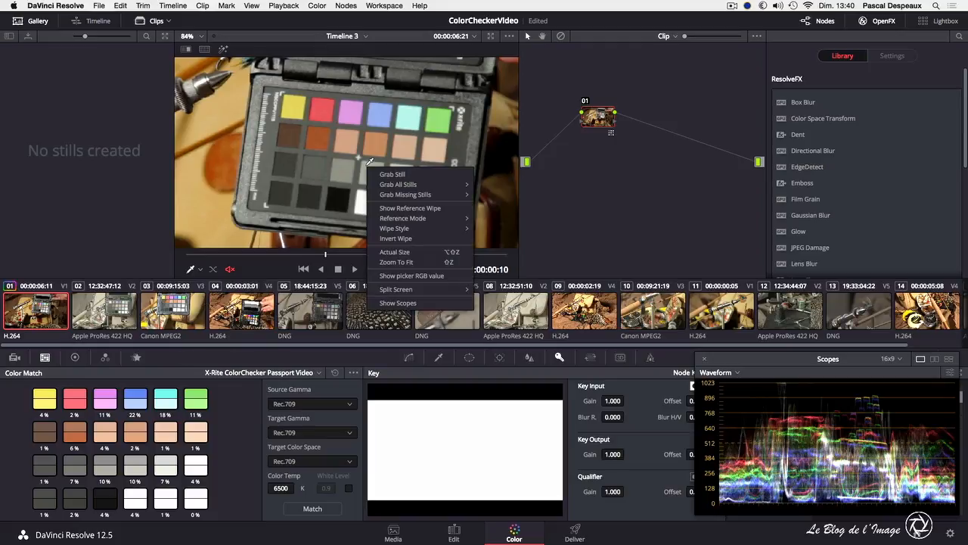
{"action": "left_click", "coordinate": [395, 275]}
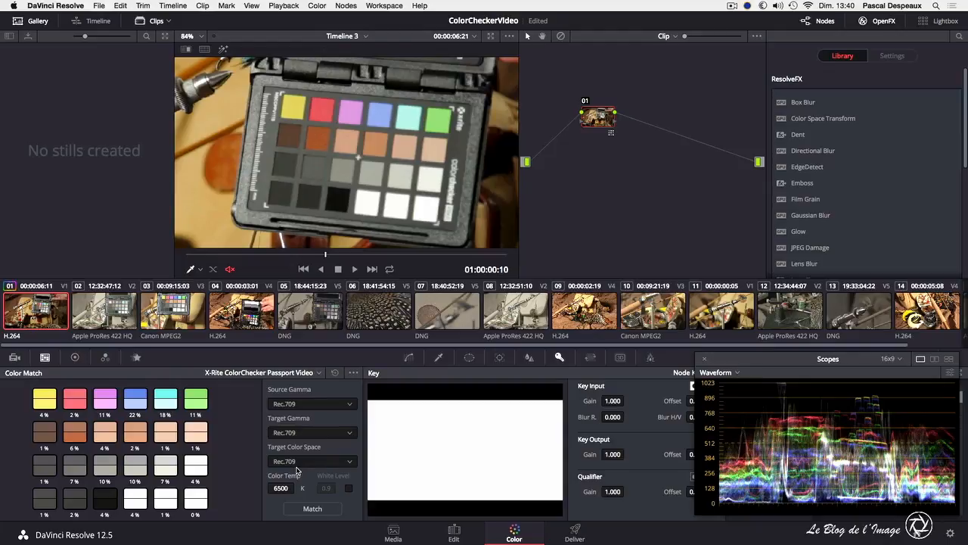
{"action": "left_click", "coordinate": [353, 372]}
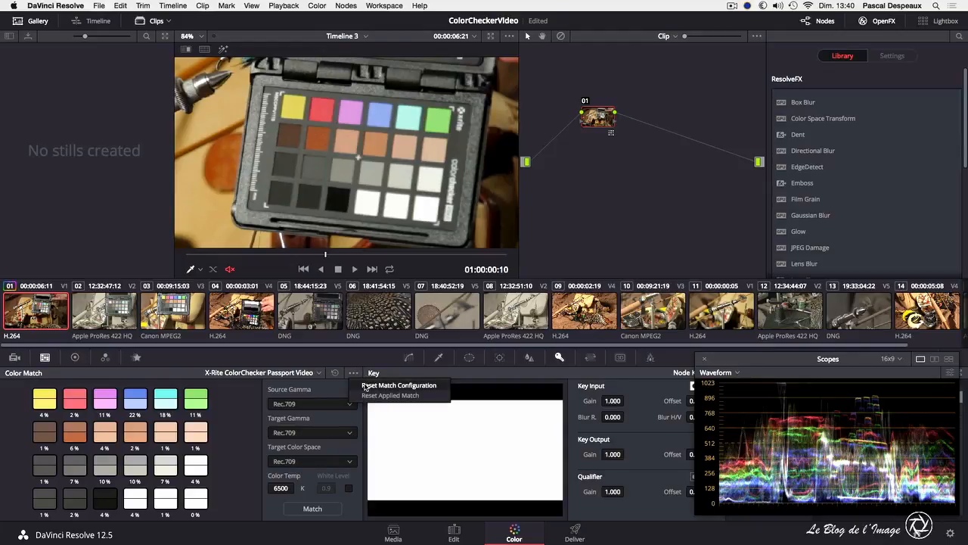
Bring back the chart grid overlay and reset the applied colour match.
{"action": "left_click", "coordinate": [200, 270]}
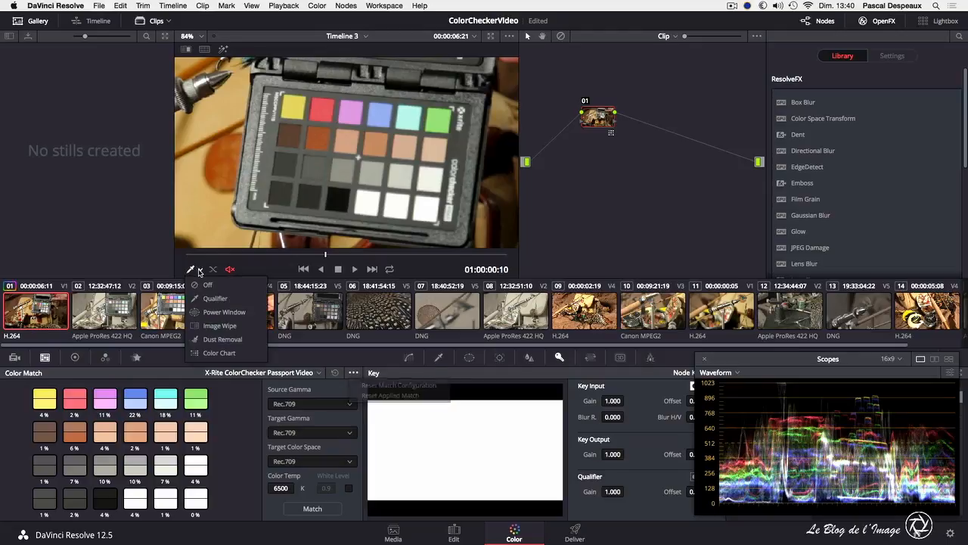
{"action": "left_click", "coordinate": [210, 355]}
{"action": "left_click", "coordinate": [353, 372]}
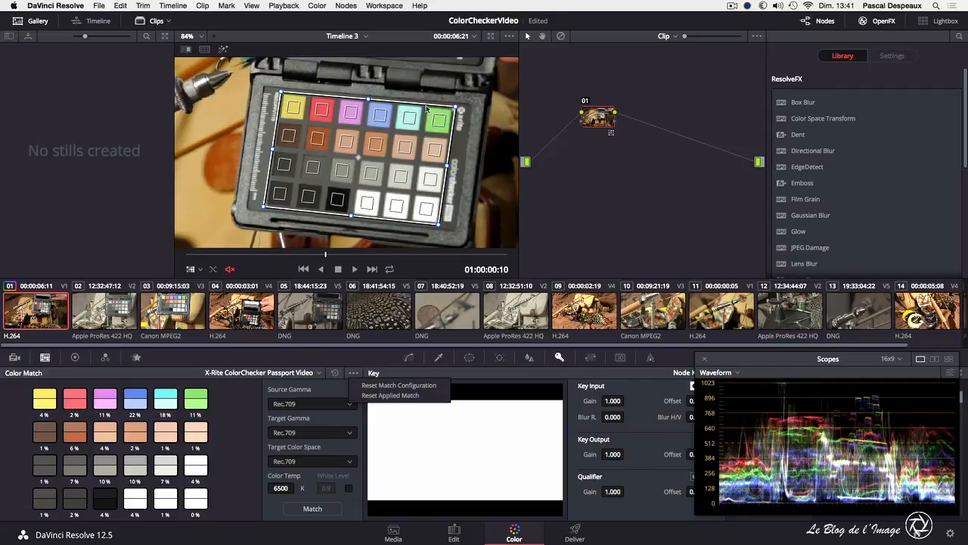
{"action": "left_click", "coordinate": [366, 395]}
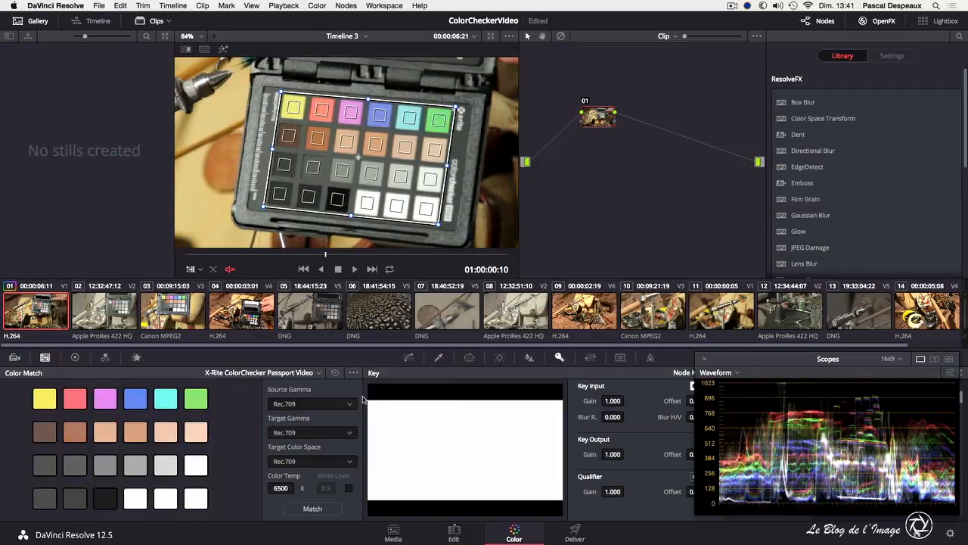
Match the clip again with the color temperature set to 6800 K, then hide the chart grid.
{"action": "left_click", "coordinate": [277, 488]}
{"action": "left_click", "coordinate": [310, 508]}
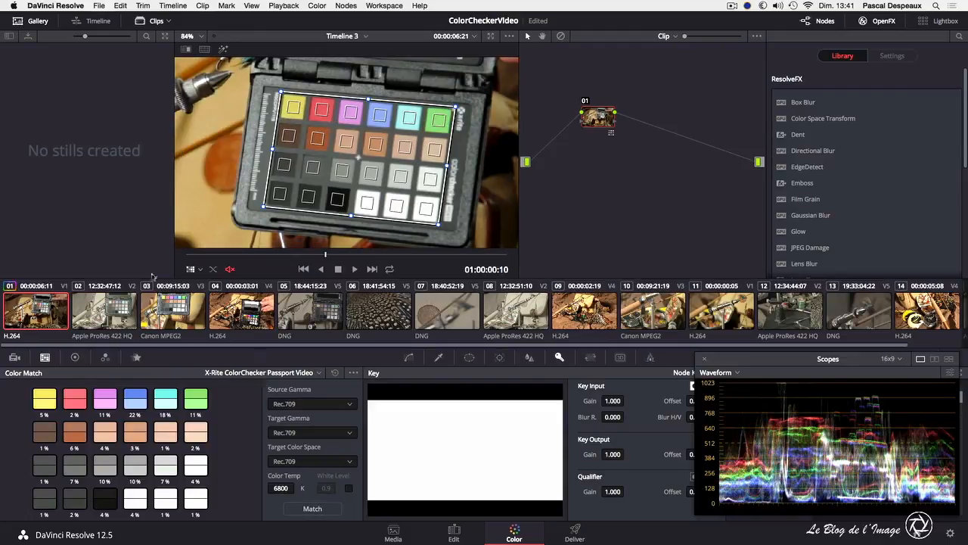
{"action": "left_click", "coordinate": [199, 269]}
{"action": "left_click", "coordinate": [223, 284]}
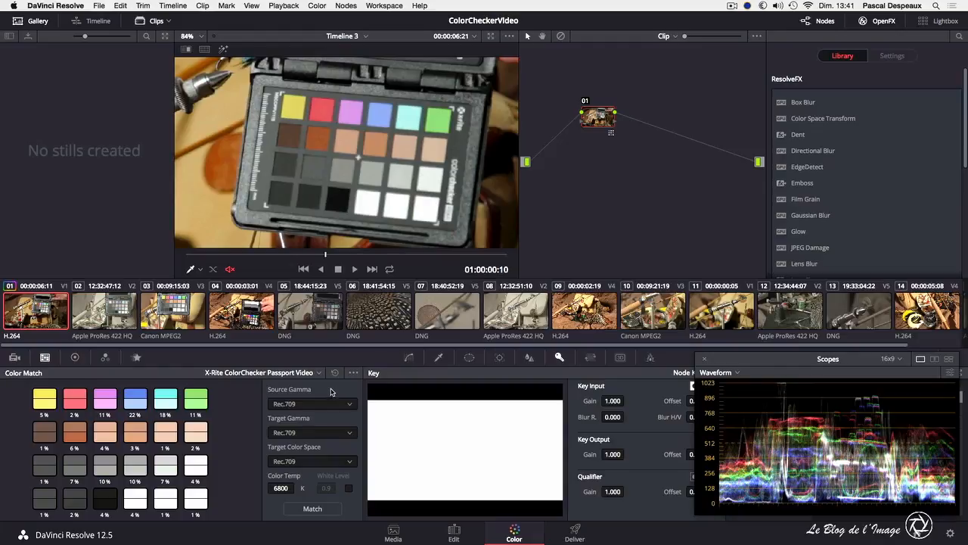
Reset the applied match and match the clip again with the color temperature set to 6900 K.
{"action": "left_click", "coordinate": [354, 372]}
{"action": "left_click", "coordinate": [363, 395]}
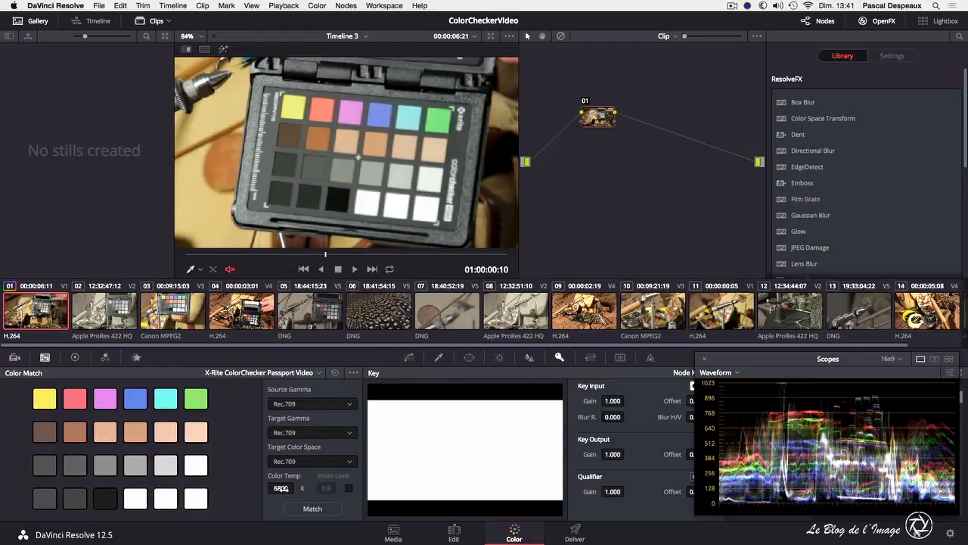
{"action": "left_click_drag", "start_coordinate": [281, 488], "coordinate": [297, 488]}
{"action": "left_click", "coordinate": [300, 508]}
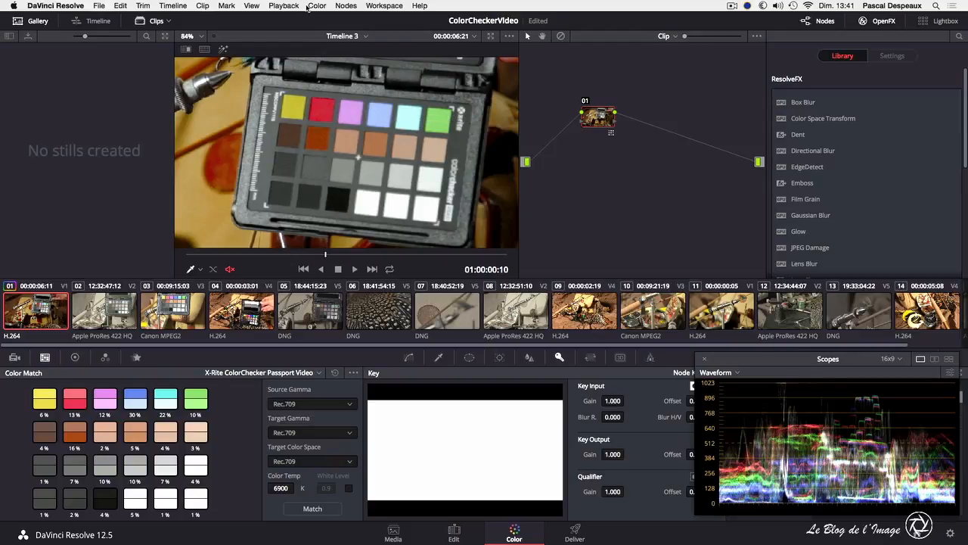
Add a serial node after the colour-matched node and fit the whole image in the viewer.
{"action": "left_click", "coordinate": [346, 5]}
{"action": "left_click", "coordinate": [366, 44]}
{"action": "right_click", "coordinate": [285, 143]}
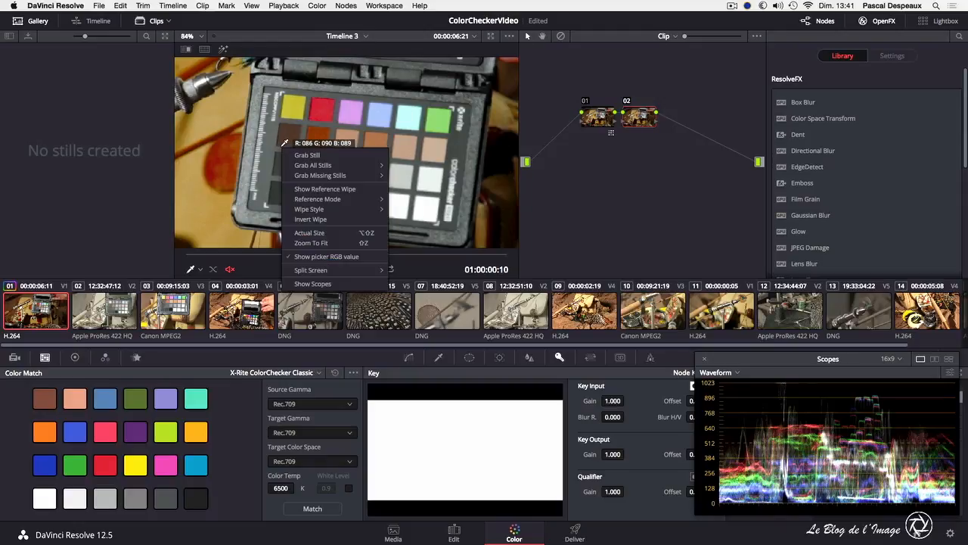
{"action": "left_click", "coordinate": [312, 243]}
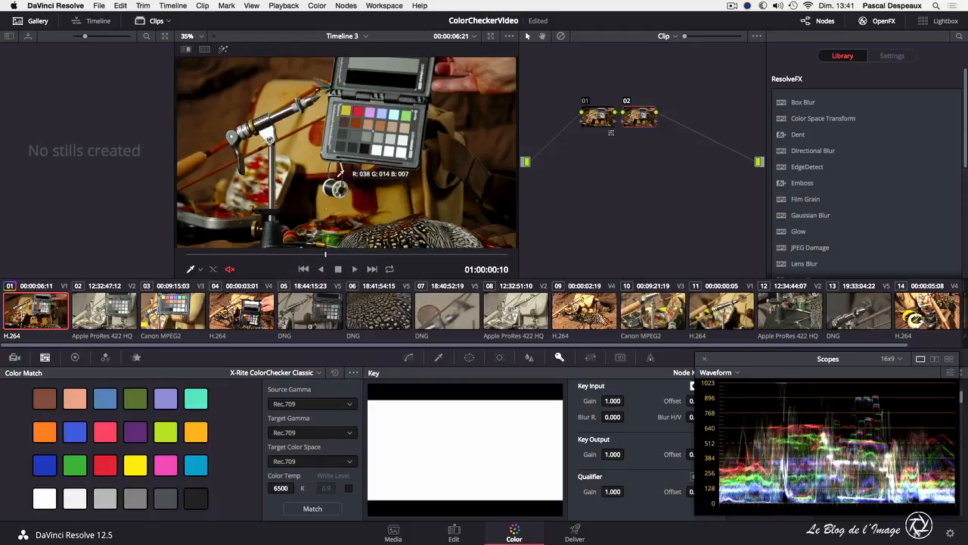
Raise the master Gamma to 0.03 and the master Gain to 1.14 on the second node.
{"action": "left_click", "coordinate": [73, 359]}
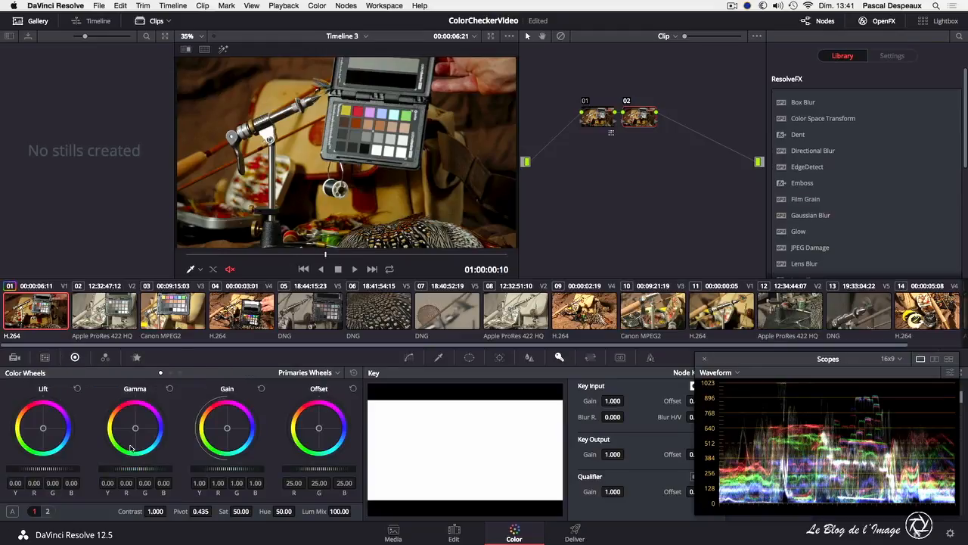
{"action": "left_click_drag", "start_coordinate": [125, 467], "coordinate": [155, 467]}
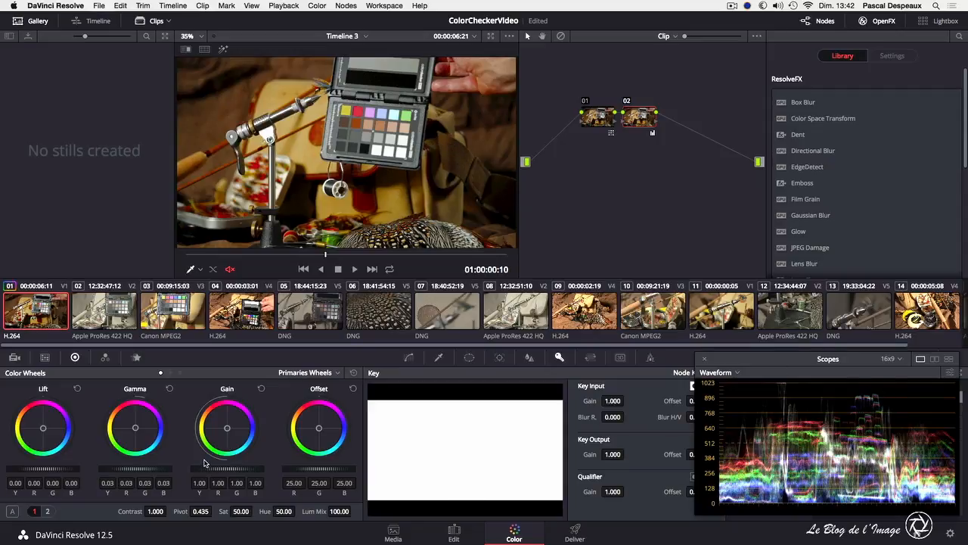
{"action": "left_click_drag", "start_coordinate": [227, 468], "coordinate": [231, 468]}
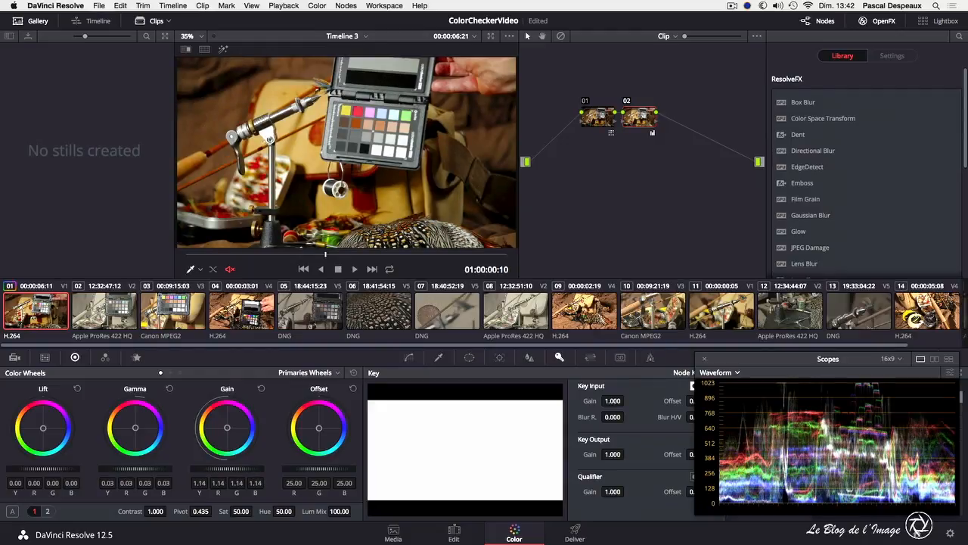
Raise the master Lift to 0.01 and the master Gain to 1.16 on the second node.
{"action": "left_click_drag", "start_coordinate": [21, 469], "coordinate": [24, 469]}
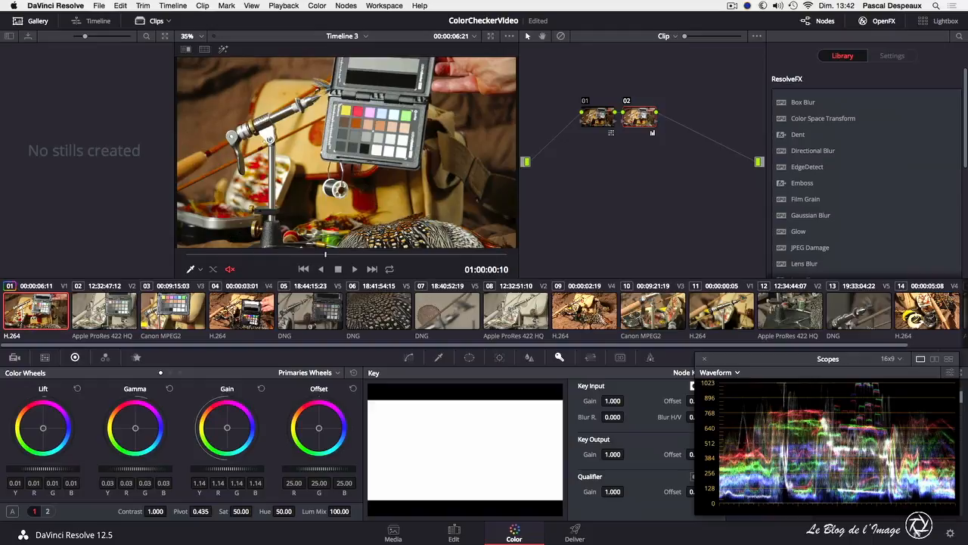
{"action": "left_click_drag", "start_coordinate": [227, 468], "coordinate": [230, 469]}
{"action": "left_click_drag", "start_coordinate": [129, 469], "coordinate": [133, 468]}
{"action": "left_click_drag", "start_coordinate": [227, 469], "coordinate": [229, 469]}
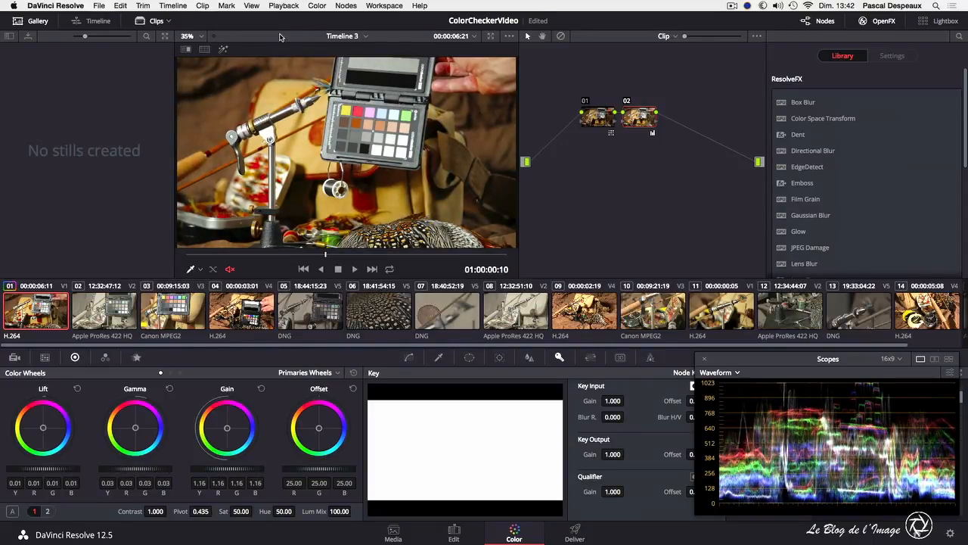
Add a serial node after the second node.
{"action": "left_click", "coordinate": [344, 5]}
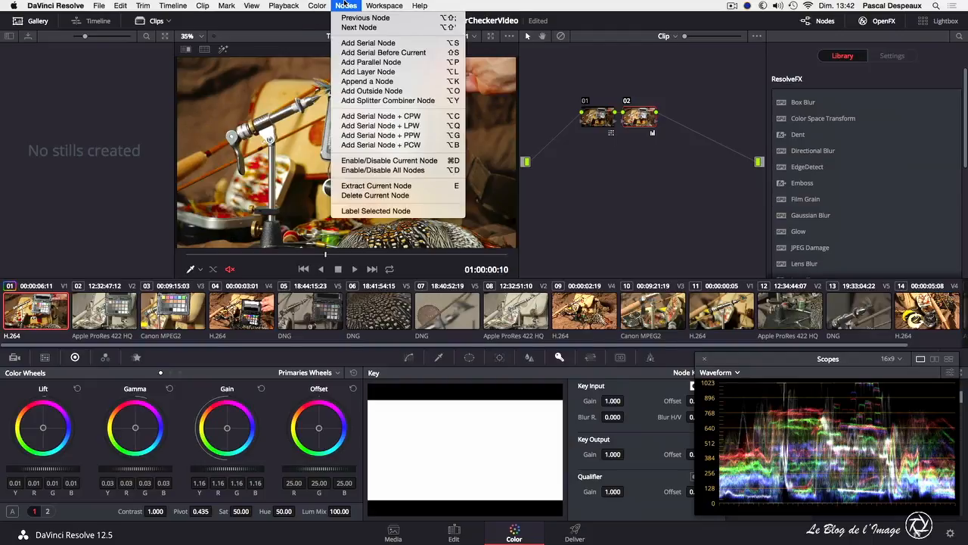
{"action": "left_click", "coordinate": [350, 43]}
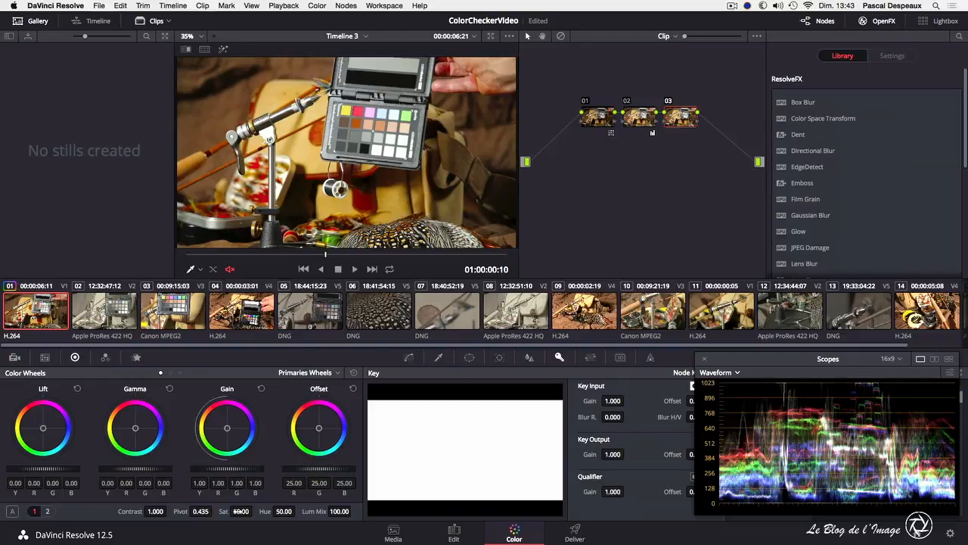
Try a saturation of 60 and red, green and blue Gain of 1.22 on the third node, resetting each adjustment.
{"action": "left_click_drag", "start_coordinate": [255, 510], "coordinate": [255, 510]}
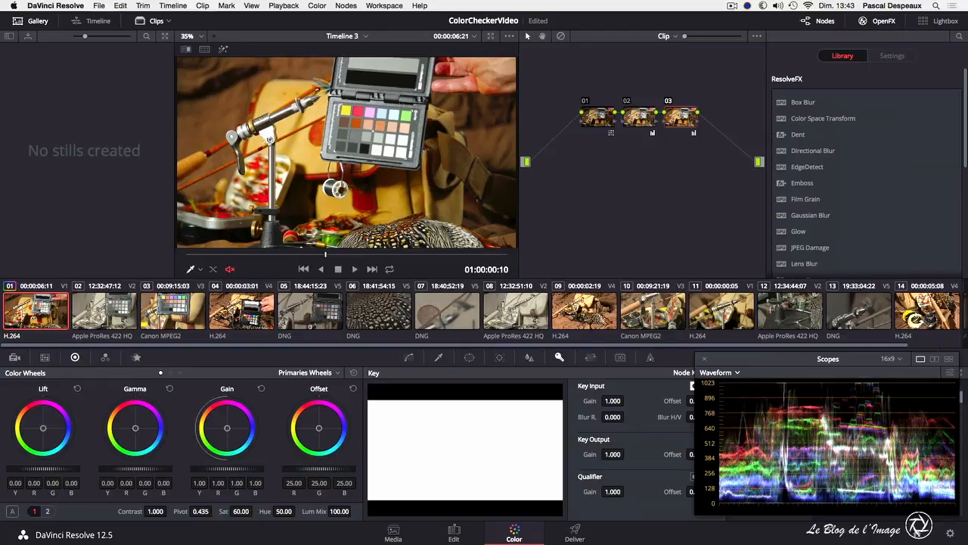
{"action": "double_click", "coordinate": [223, 511]}
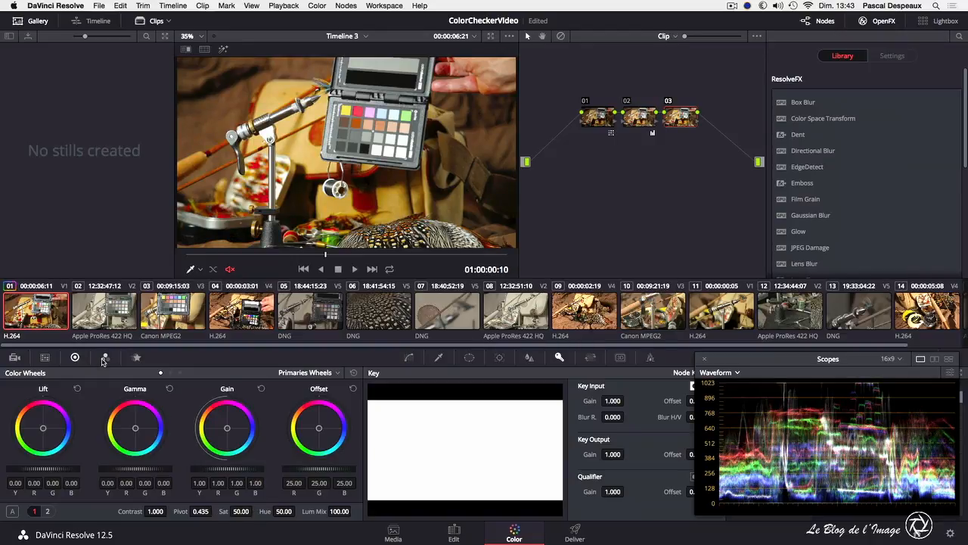
{"action": "left_click", "coordinate": [331, 373]}
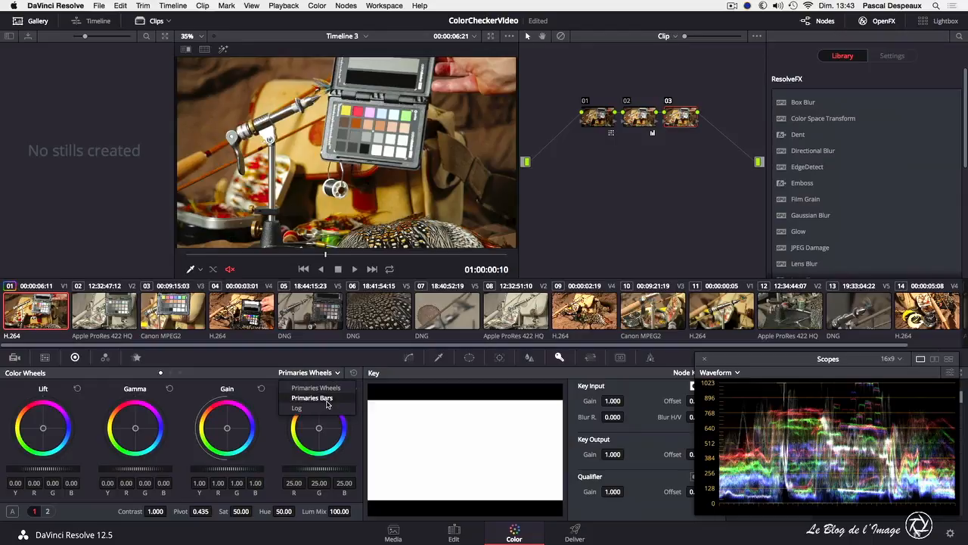
{"action": "left_click", "coordinate": [326, 398]}
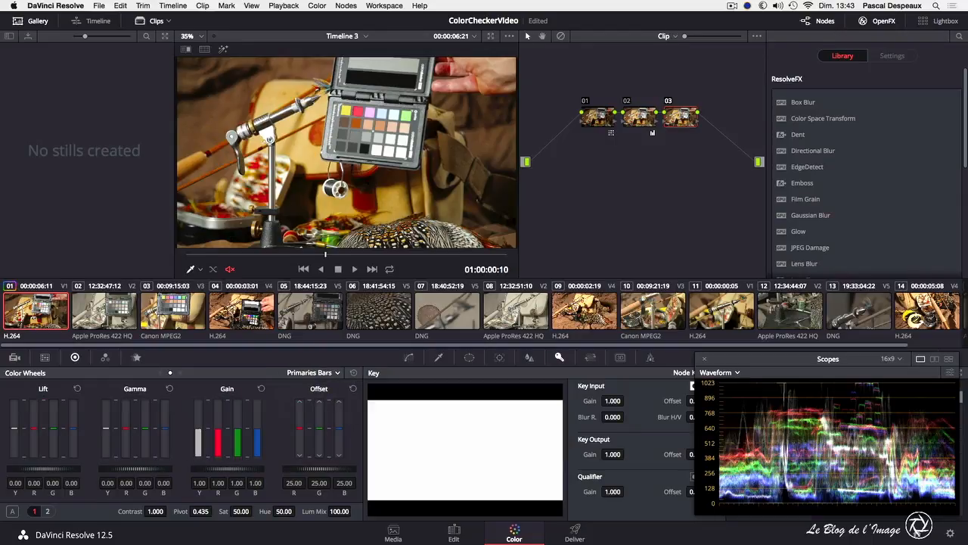
{"action": "left_click_drag", "start_coordinate": [198, 442], "coordinate": [255, 469]}
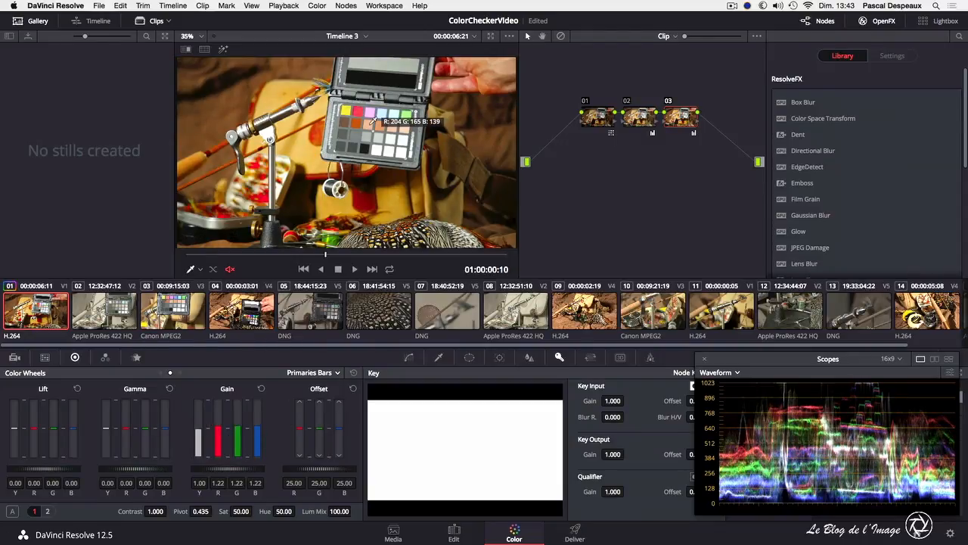
{"action": "left_click", "coordinate": [262, 389]}
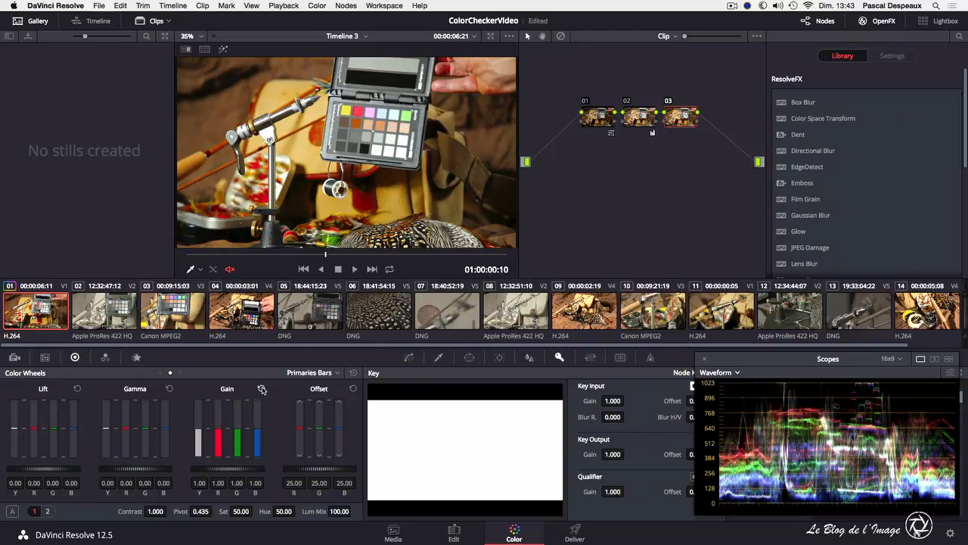
Set each RGB Mixer output's own channel to 2.00 on the third node, and reduce the node's key output gain to 0.299.
{"action": "left_click", "coordinate": [105, 358]}
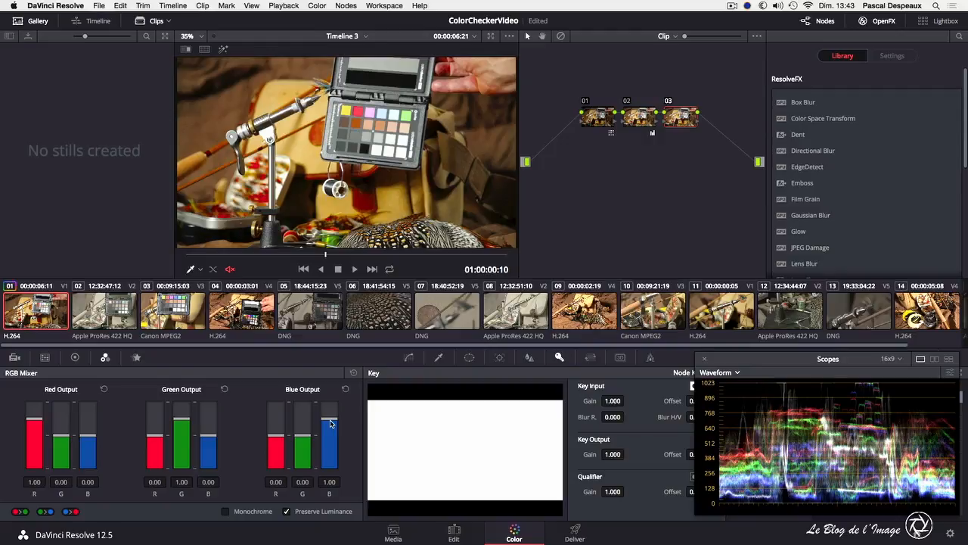
{"action": "left_click_drag", "start_coordinate": [329, 420], "coordinate": [328, 352]}
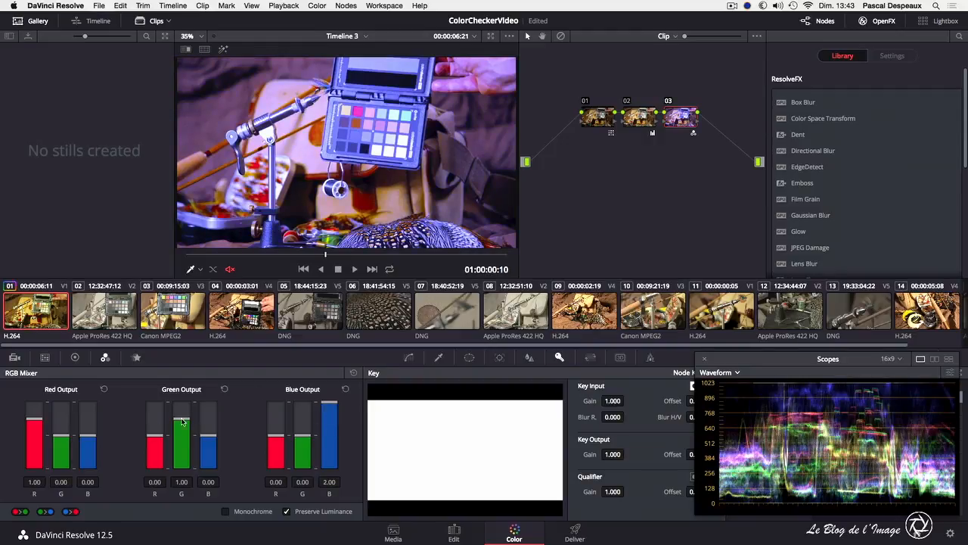
{"action": "left_click_drag", "start_coordinate": [184, 422], "coordinate": [171, 358]}
{"action": "left_click_drag", "start_coordinate": [34, 420], "coordinate": [74, 358]}
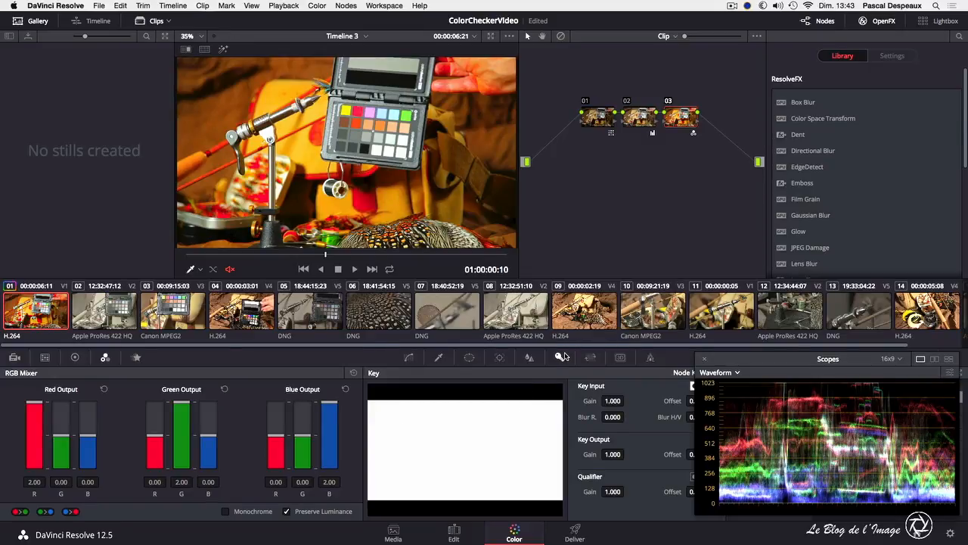
{"action": "left_click_drag", "start_coordinate": [627, 455], "coordinate": [596, 459]}
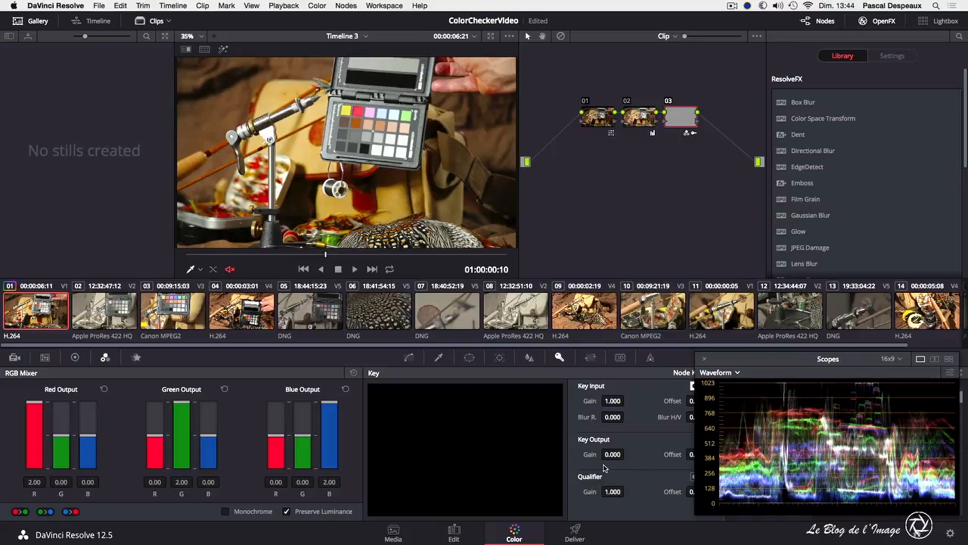
{"action": "mouse_move", "coordinate": [626, 454]}
{"action": "left_mouse_down"}
{"action": "mouse_move", "coordinate": [599, 454]}
{"action": "mouse_move", "coordinate": [626, 454]}
{"action": "left_mouse_up"}
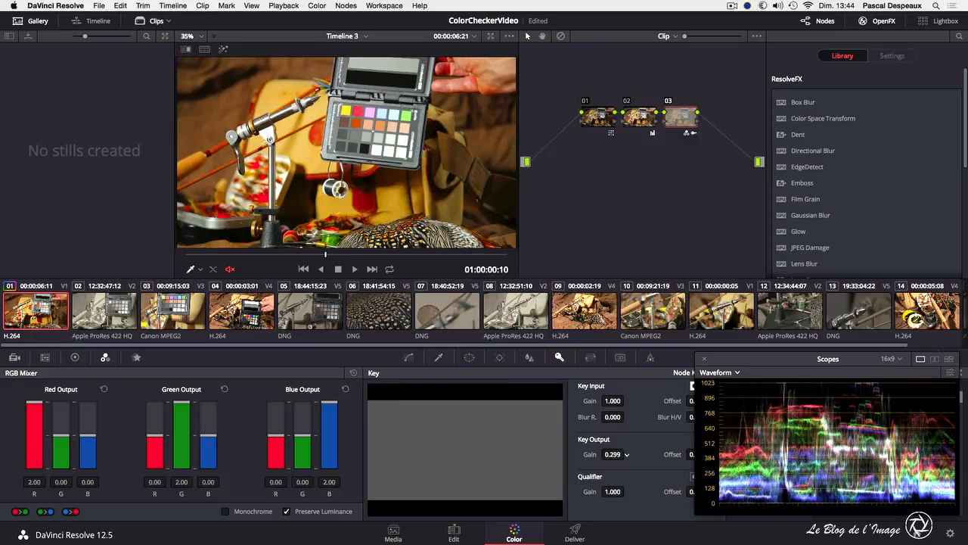
Rebalance the second node with the primaries wheels to master Lift 0.00, Gamma 0.08 and Gain 1.15.
{"action": "left_click", "coordinate": [641, 117]}
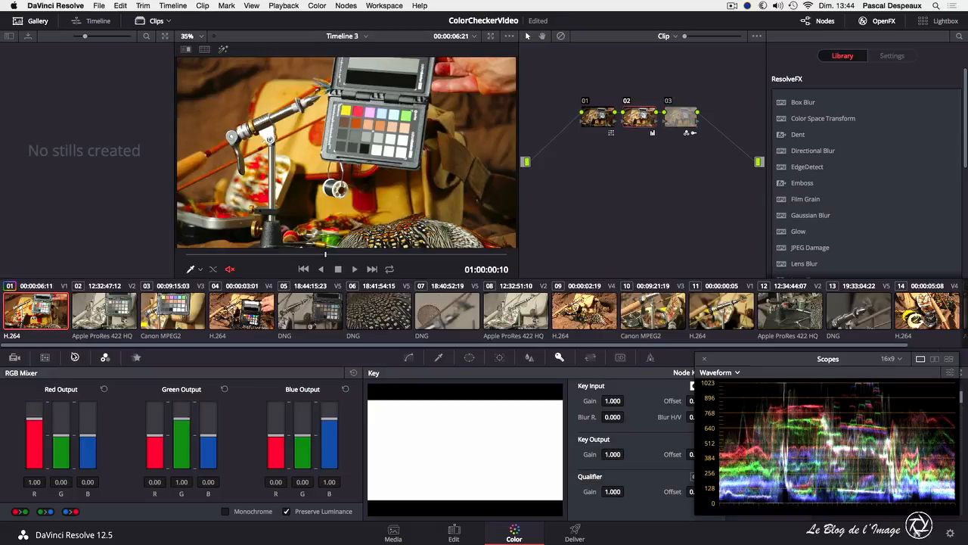
{"action": "left_click", "coordinate": [75, 356]}
{"action": "left_click", "coordinate": [321, 374]}
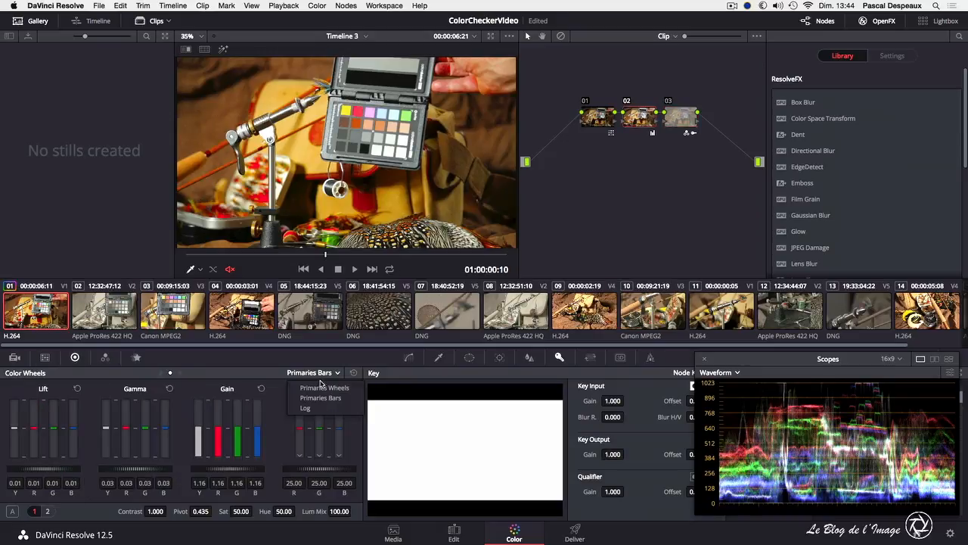
{"action": "left_click", "coordinate": [323, 388]}
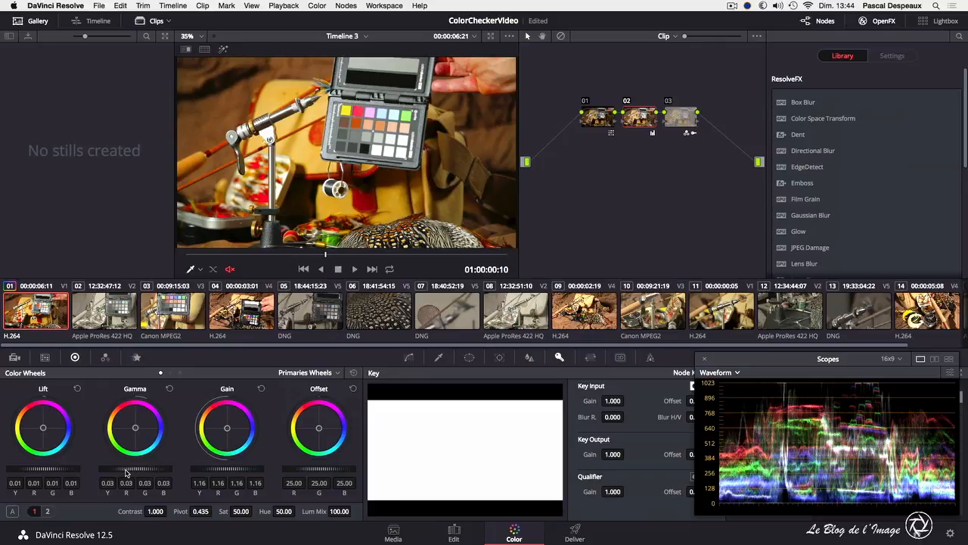
{"action": "left_click_drag", "start_coordinate": [136, 469], "coordinate": [147, 468]}
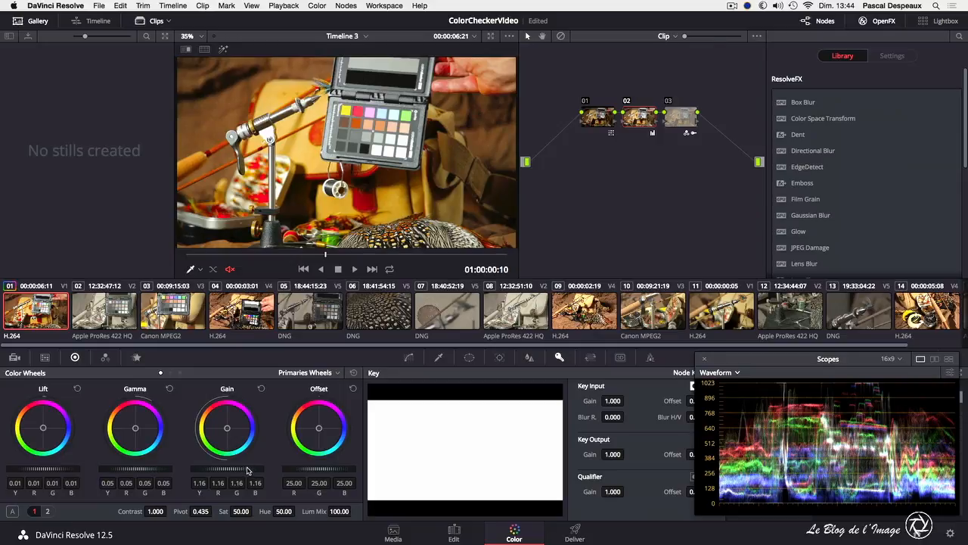
{"action": "left_click_drag", "start_coordinate": [212, 469], "coordinate": [208, 469]}
{"action": "left_click_drag", "start_coordinate": [203, 468], "coordinate": [208, 469]}
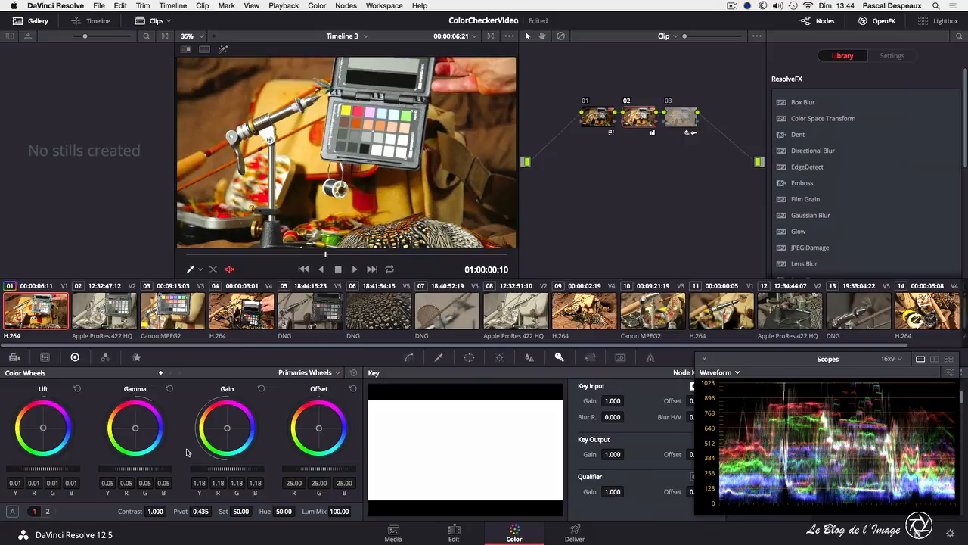
{"action": "left_click_drag", "start_coordinate": [134, 468], "coordinate": [148, 468]}
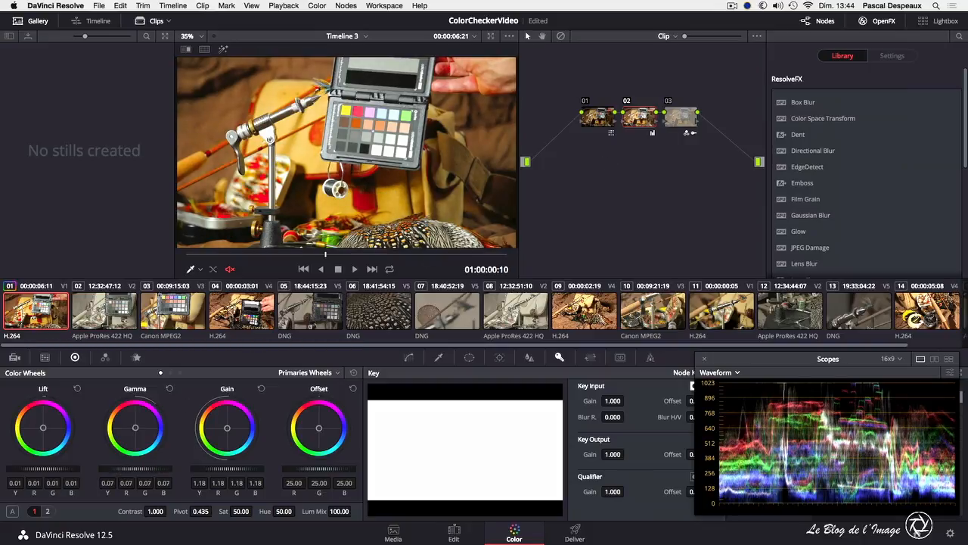
{"action": "mouse_move", "coordinate": [229, 469]}
{"action": "left_mouse_down"}
{"action": "mouse_move", "coordinate": [212, 469]}
{"action": "mouse_move", "coordinate": [229, 471]}
{"action": "left_mouse_up"}
{"action": "left_click_drag", "start_coordinate": [115, 471], "coordinate": [235, 469]}
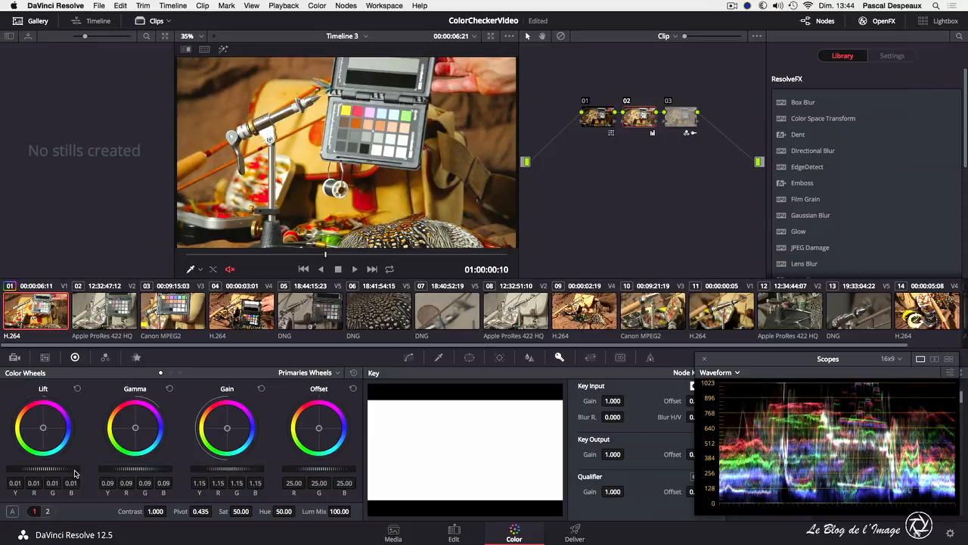
{"action": "left_click_drag", "start_coordinate": [68, 470], "coordinate": [46, 471]}
{"action": "left_click_drag", "start_coordinate": [152, 469], "coordinate": [125, 469]}
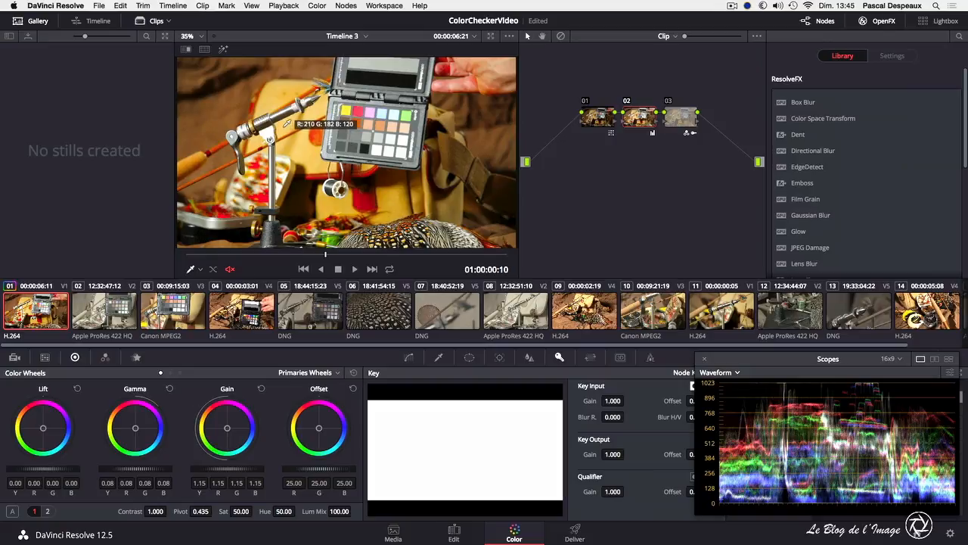
Grab a still of the graded first clip and label it 5D in the gallery.
{"action": "right_click", "coordinate": [287, 123]}
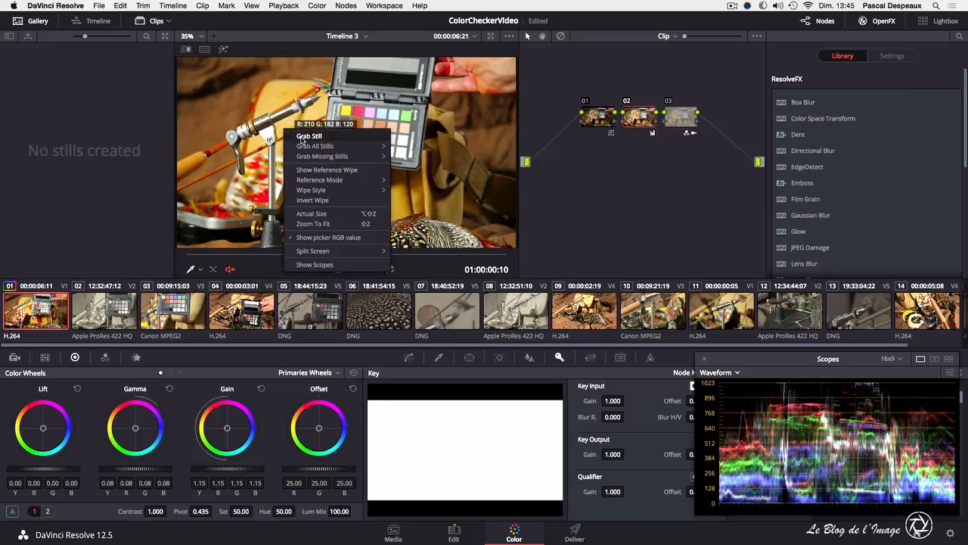
{"action": "left_click", "coordinate": [301, 140]}
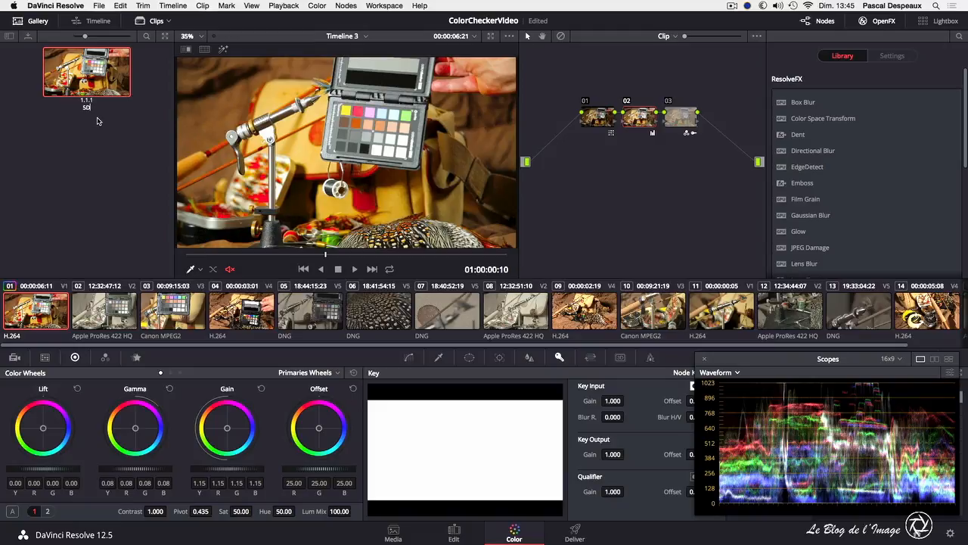
{"action": "left_click", "coordinate": [91, 123]}
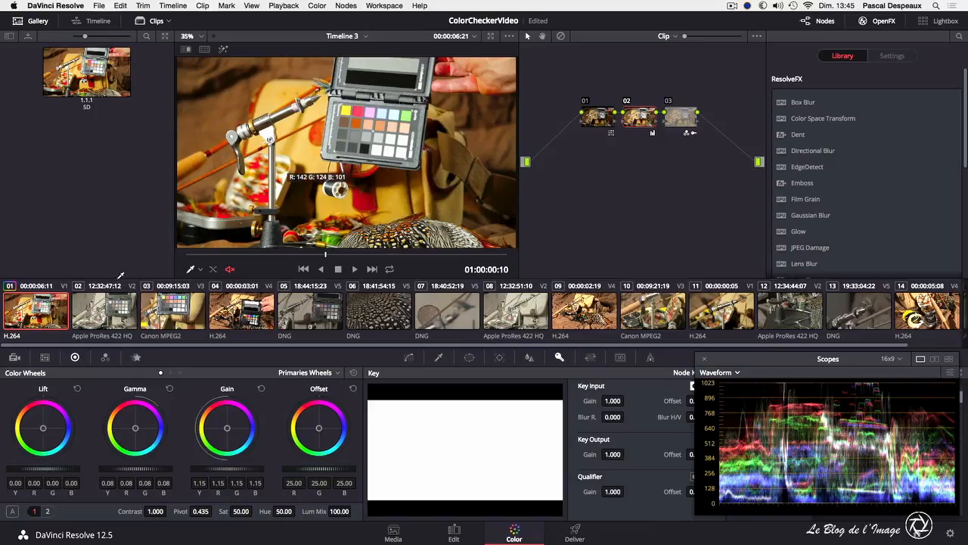
Select the second timeline clip and choose the X-Rite ColorChecker Passport Video chart for its Color Match.
{"action": "left_click", "coordinate": [99, 313]}
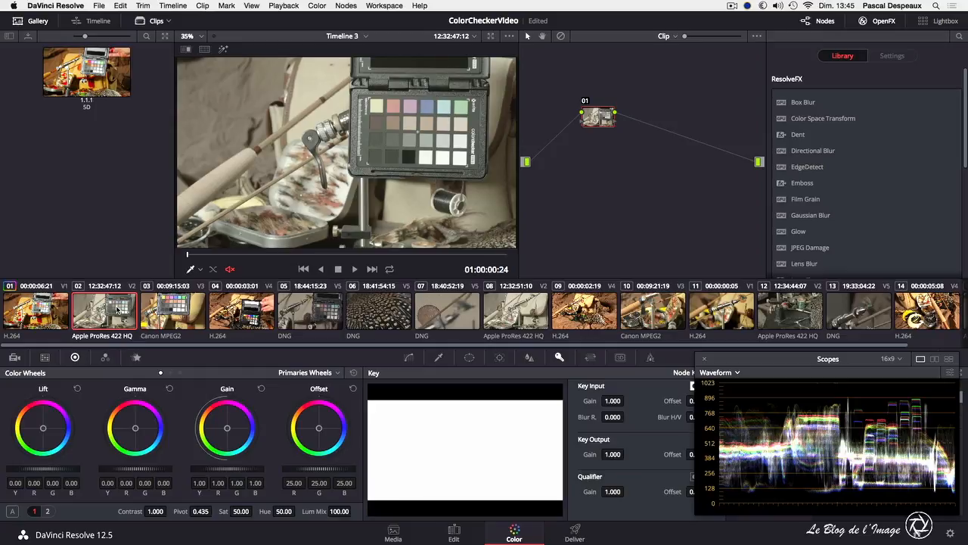
{"action": "left_click", "coordinate": [46, 357]}
{"action": "left_click", "coordinate": [276, 372]}
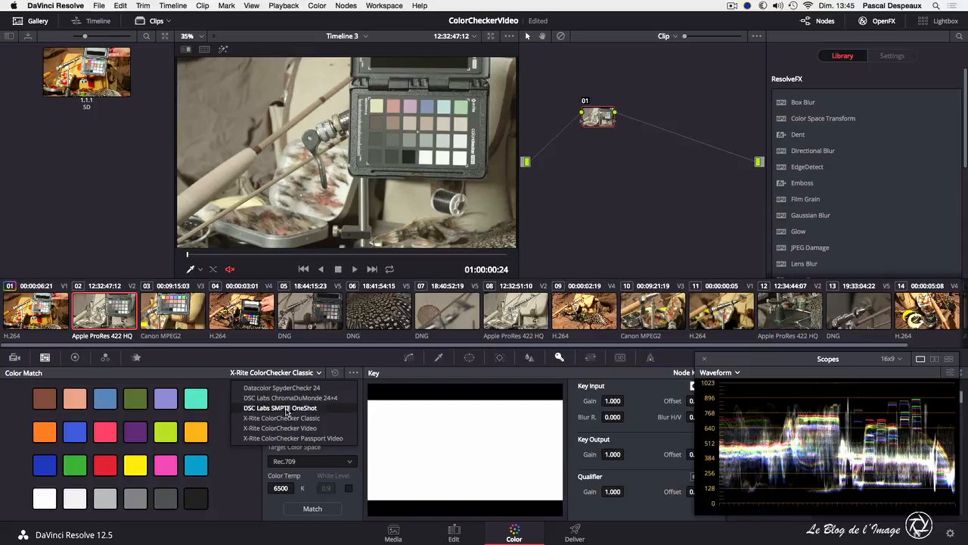
{"action": "left_click", "coordinate": [301, 438]}
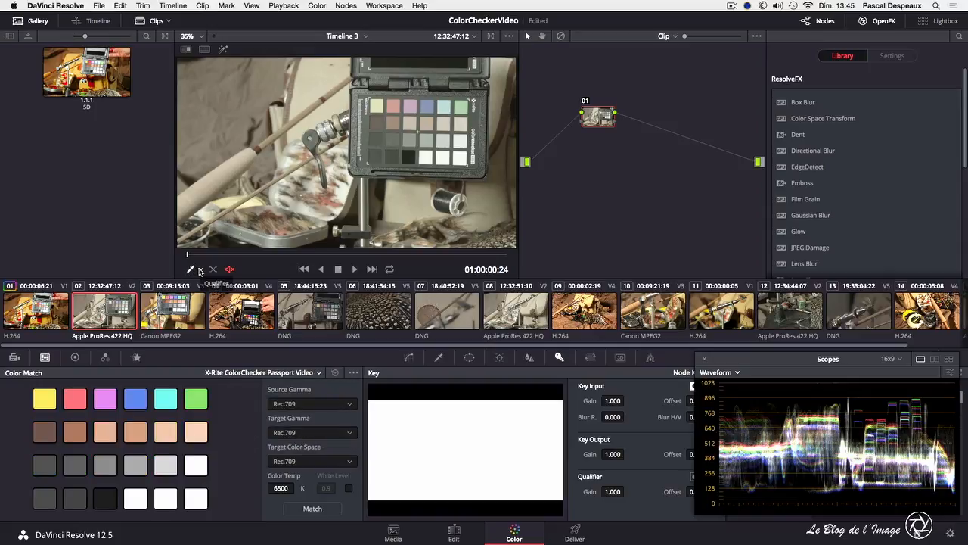
Overlay the color chart grid on the second clip and fit its four corners to the ColorChecker's patch area.
{"action": "left_click", "coordinate": [201, 270]}
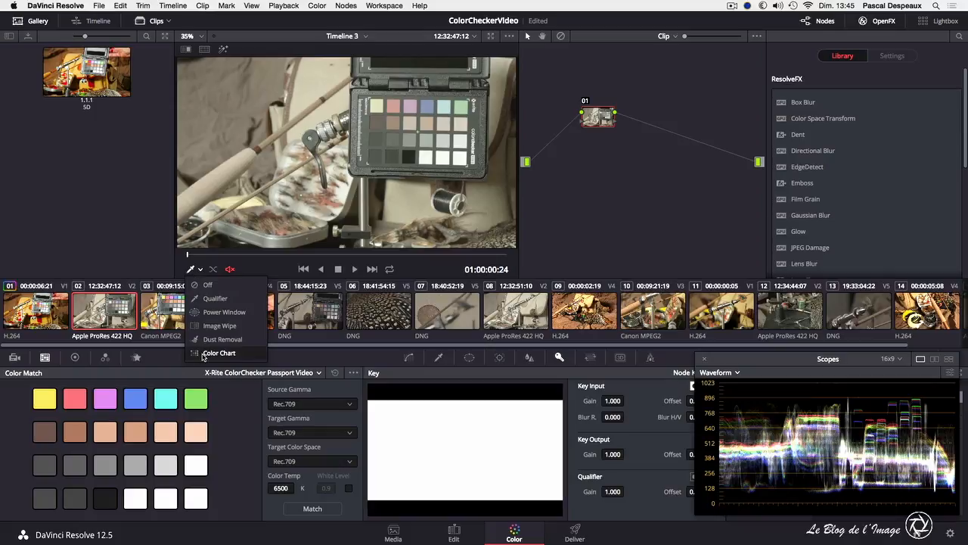
{"action": "left_click", "coordinate": [203, 353]}
{"action": "left_click_drag", "start_coordinate": [414, 102], "coordinate": [472, 100]}
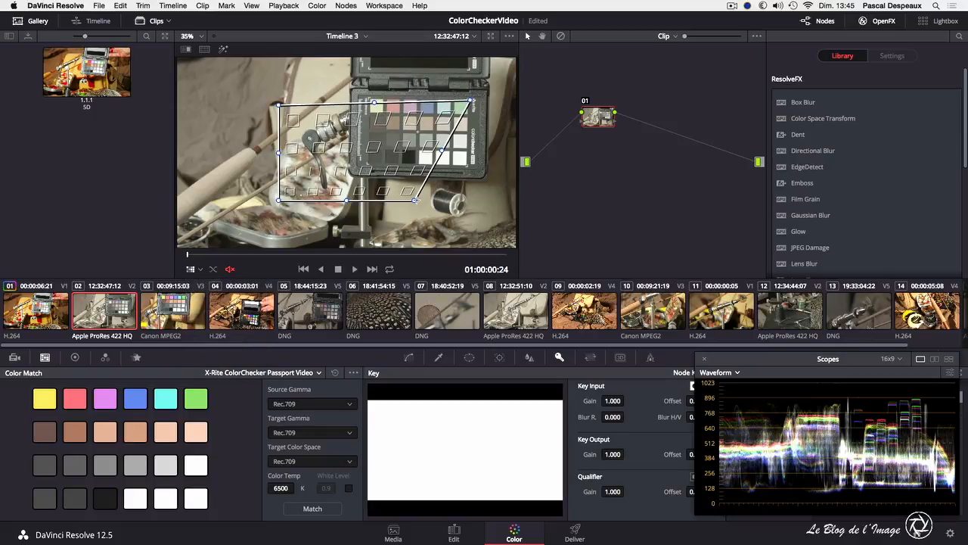
{"action": "left_click_drag", "start_coordinate": [415, 200], "coordinate": [470, 165]}
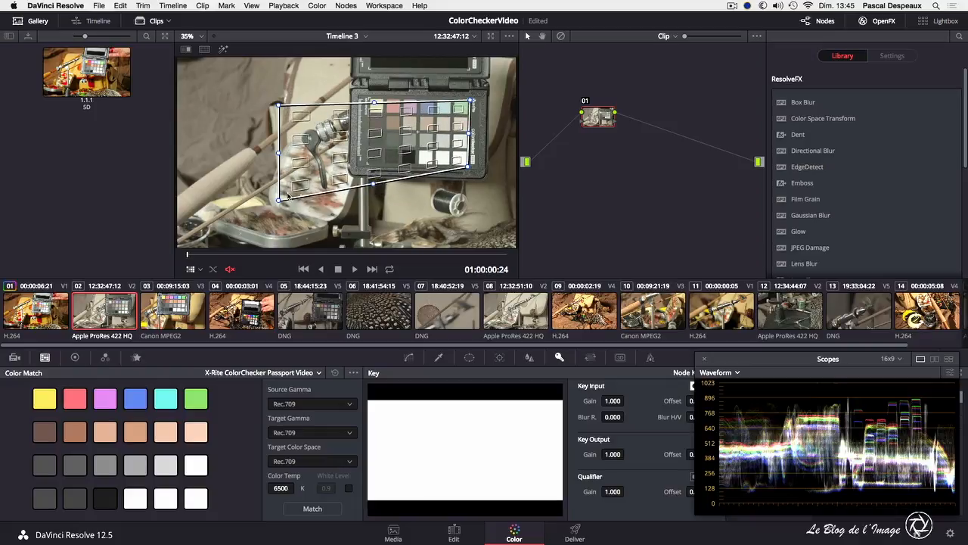
{"action": "left_click_drag", "start_coordinate": [278, 202], "coordinate": [367, 164]}
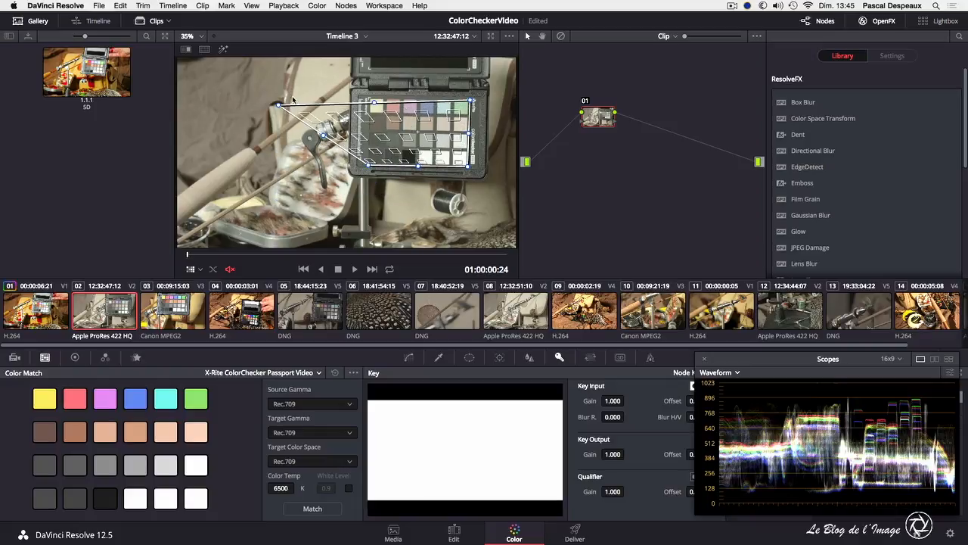
{"action": "left_click_drag", "start_coordinate": [281, 105], "coordinate": [366, 100]}
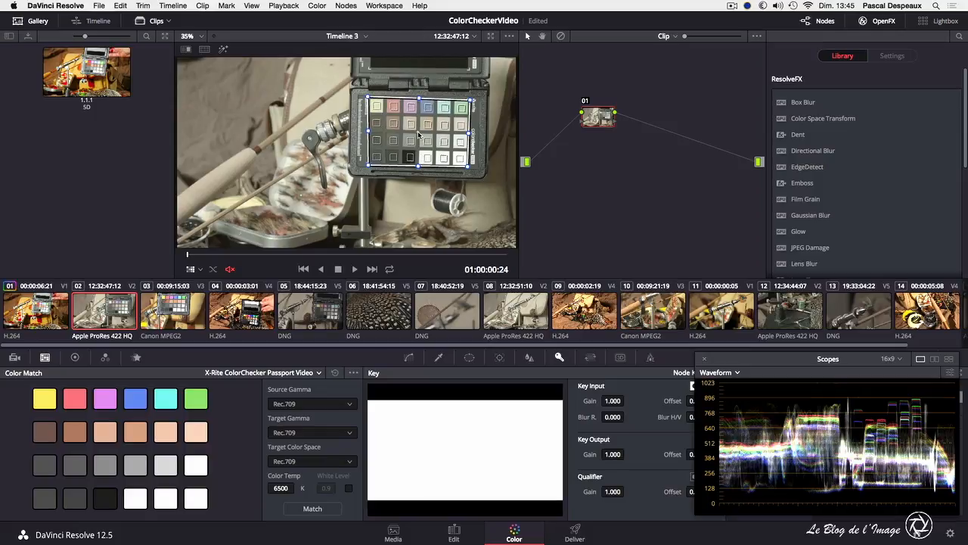
Fine-tune the chart grid's corners so every sample square sits centred inside its patch.
{"action": "scroll", "coordinate": [417, 137], "scroll_direction": "up", "scroll_amount": 1}
{"action": "scroll", "coordinate": [418, 137], "scroll_direction": "up", "scroll_amount": 1}
{"action": "scroll", "coordinate": [331, 124], "scroll_direction": "up", "scroll_amount": 1}
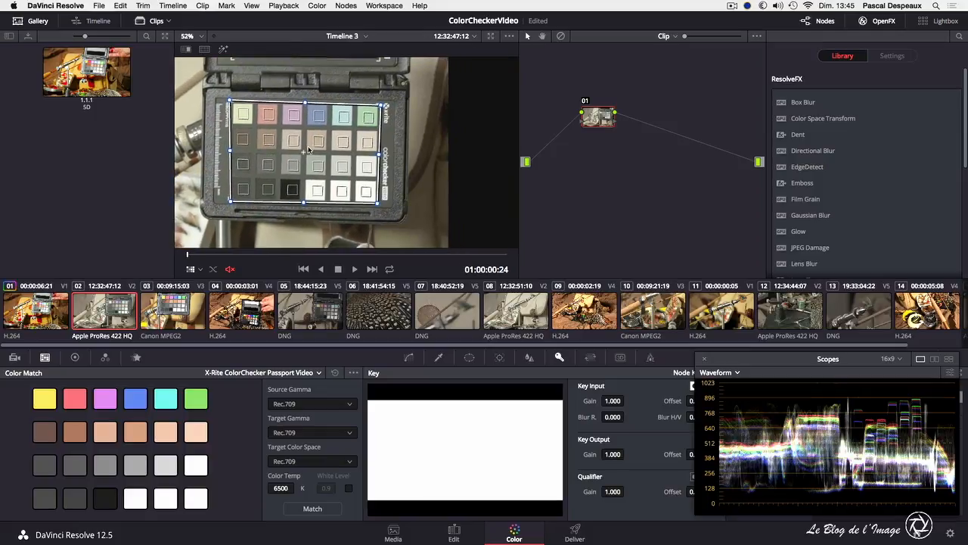
{"action": "left_click_drag", "start_coordinate": [282, 96], "coordinate": [286, 96]}
{"action": "left_click_drag", "start_coordinate": [437, 99], "coordinate": [436, 97]}
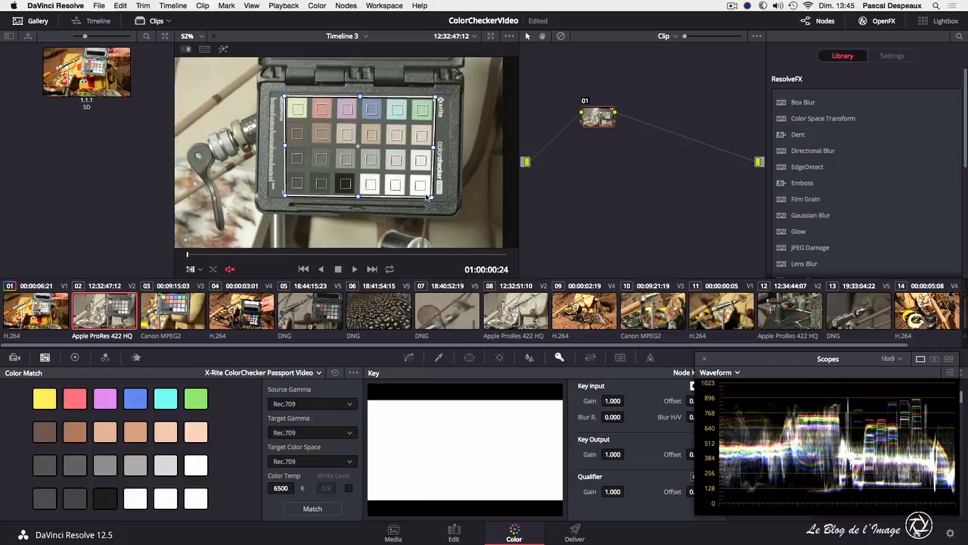
{"action": "mouse_move", "coordinate": [277, 201]}
{"action": "left_mouse_down"}
{"action": "mouse_move", "coordinate": [301, 182]}
{"action": "mouse_move", "coordinate": [283, 194]}
{"action": "left_mouse_up"}
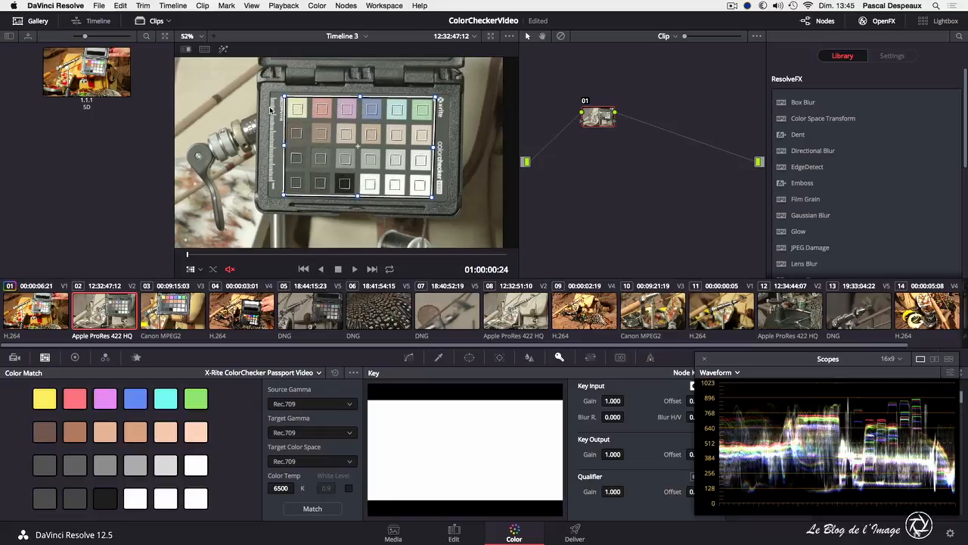
{"action": "left_click_drag", "start_coordinate": [284, 96], "coordinate": [285, 96]}
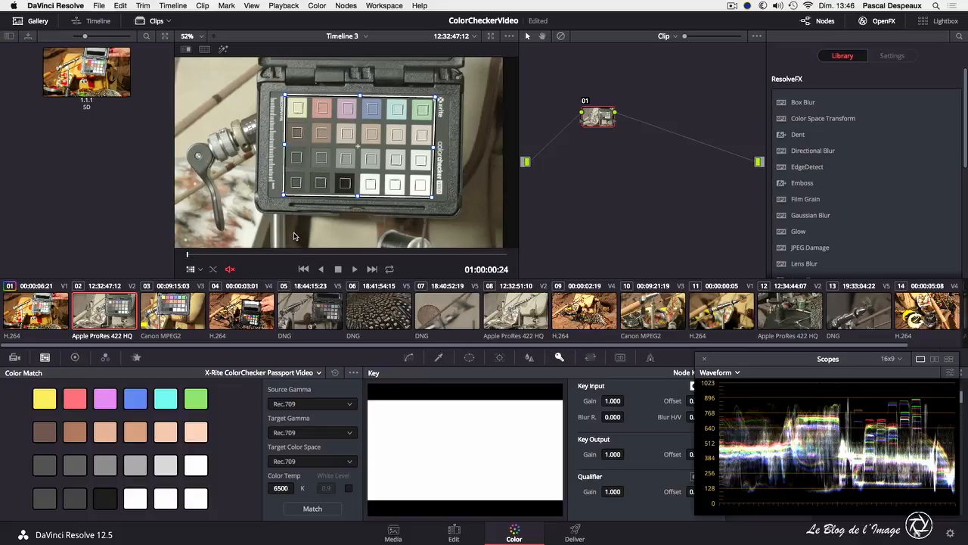
Set the Source Gamma to BMD Film, run the color match, and switch the viewer overlay back to Qualifier.
{"action": "left_click", "coordinate": [301, 405]}
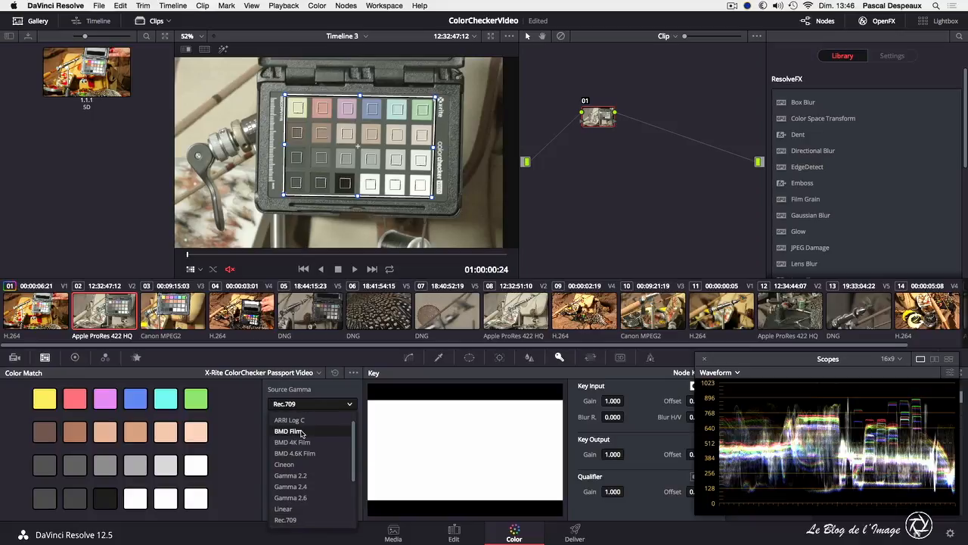
{"action": "left_click", "coordinate": [302, 431]}
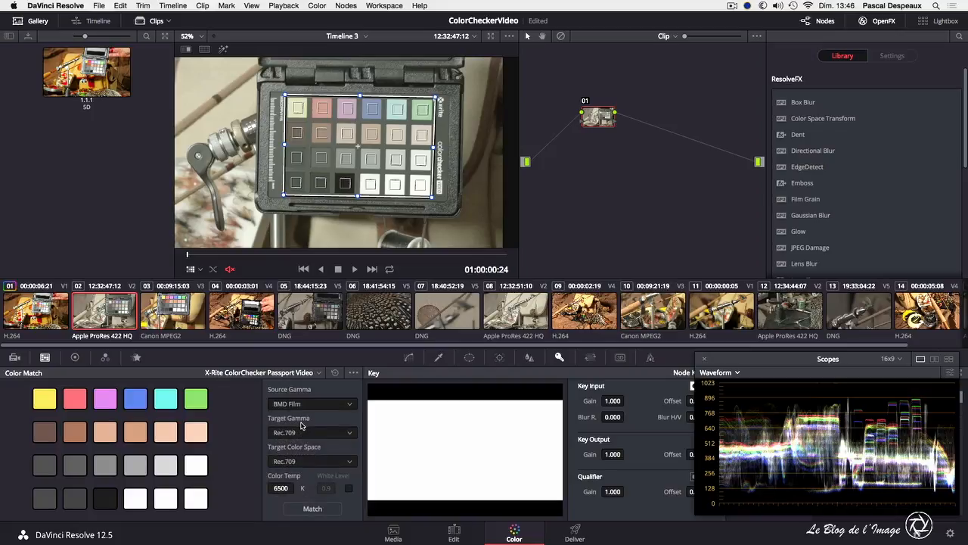
{"action": "left_click", "coordinate": [323, 509]}
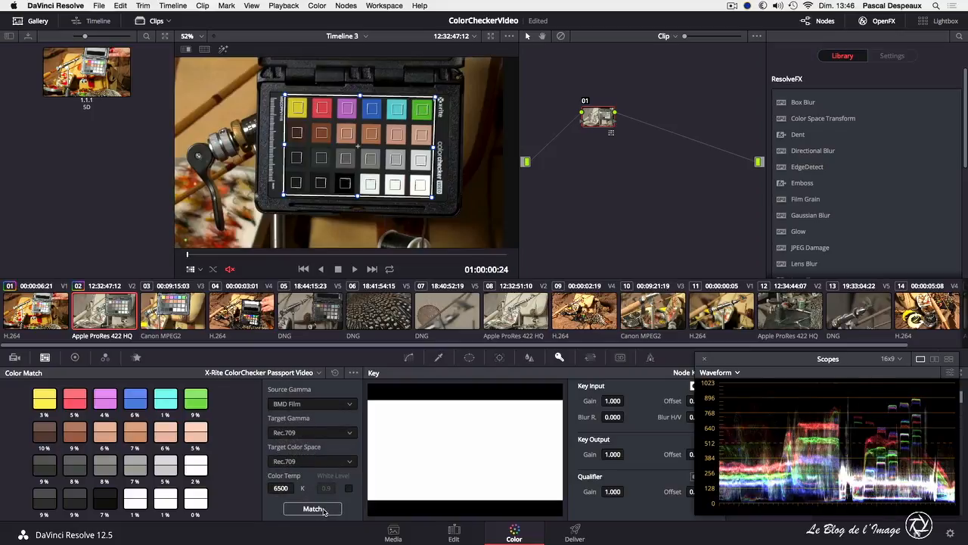
{"action": "left_click", "coordinate": [195, 269]}
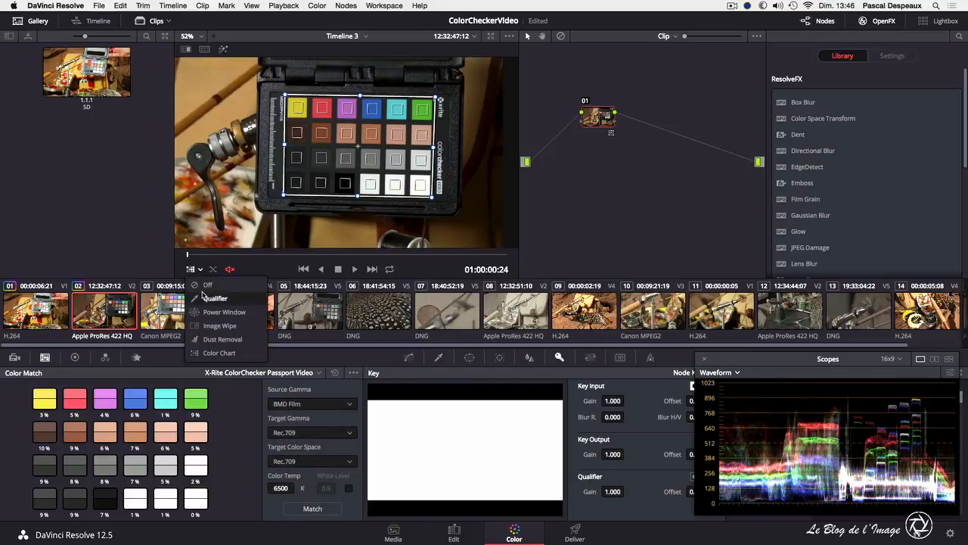
{"action": "left_click", "coordinate": [215, 298]}
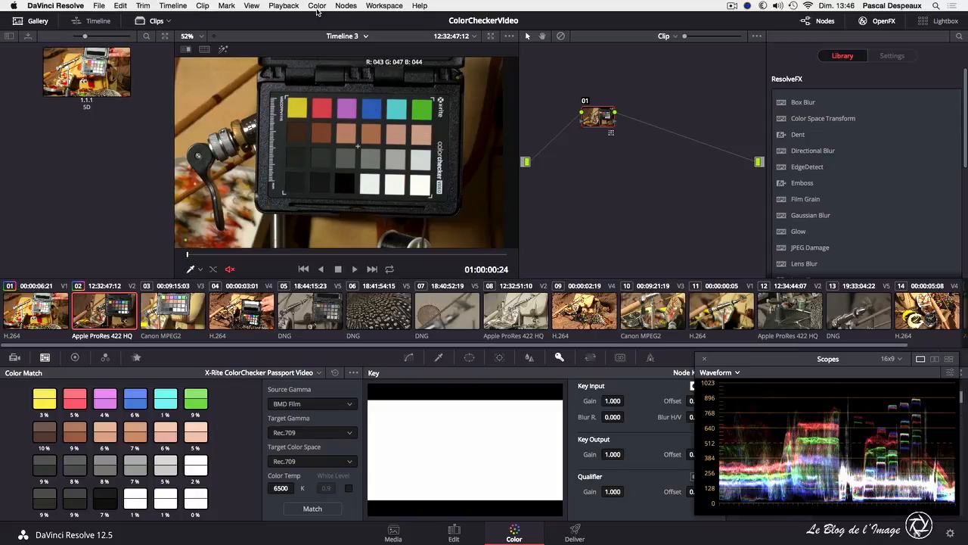
Add a second serial node and set its primaries wheels to master Lift -0.01, Gamma 0.04 and Gain 1.22.
{"action": "left_click", "coordinate": [346, 6]}
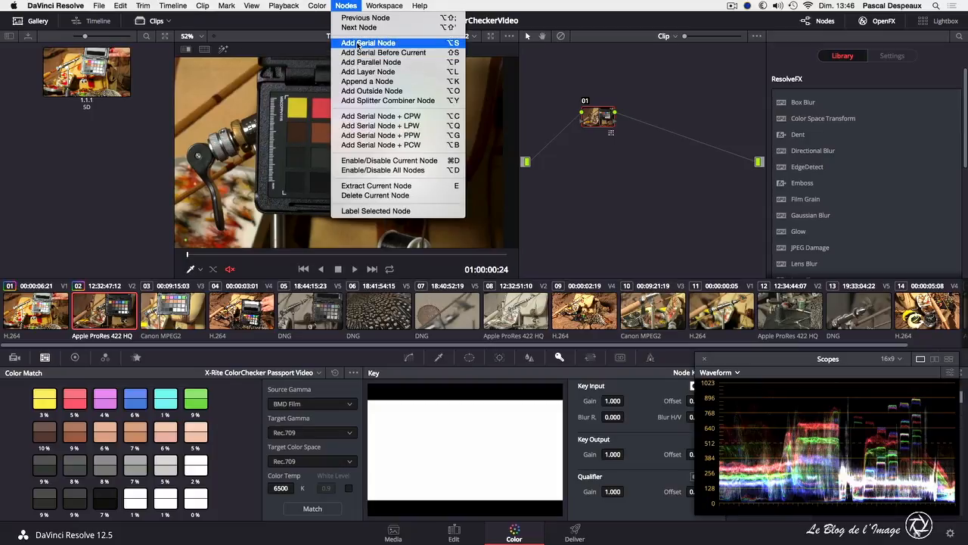
{"action": "left_click", "coordinate": [358, 43]}
{"action": "left_click", "coordinate": [76, 357]}
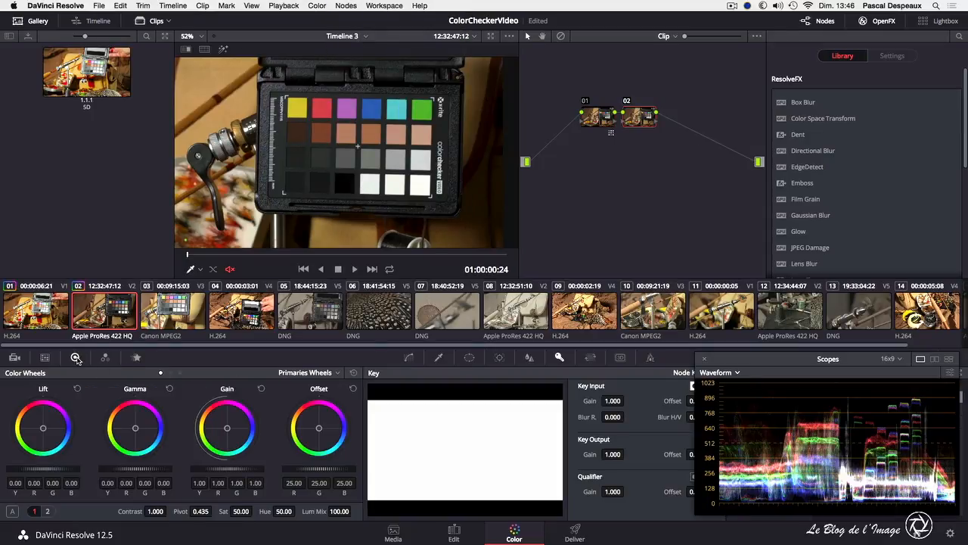
{"action": "left_click_drag", "start_coordinate": [121, 469], "coordinate": [139, 468]}
{"action": "left_click_drag", "start_coordinate": [214, 471], "coordinate": [231, 471]}
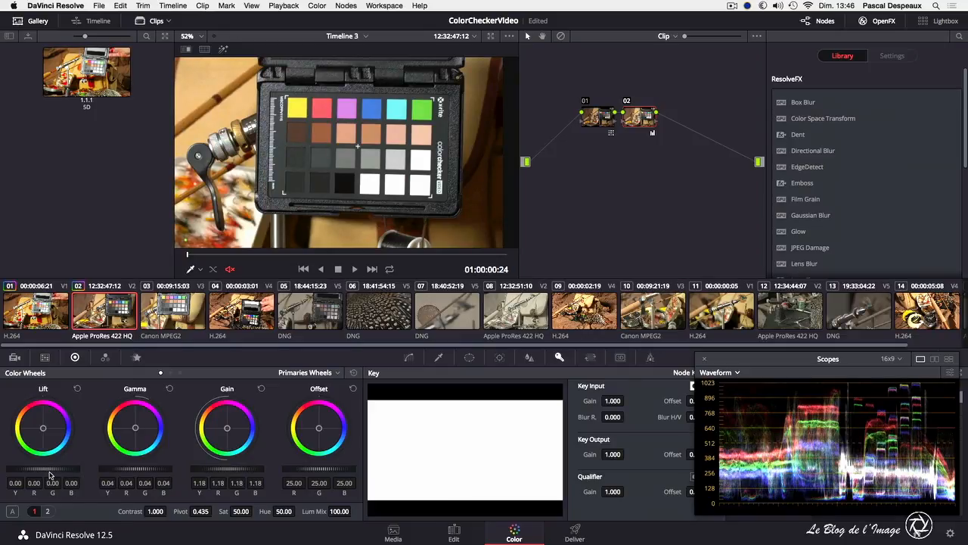
{"action": "left_click_drag", "start_coordinate": [43, 468], "coordinate": [39, 469]}
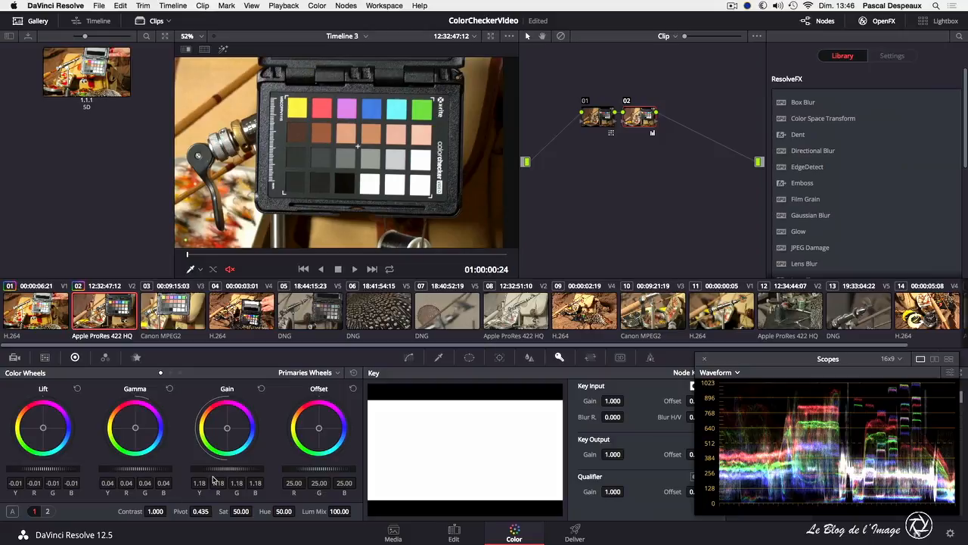
{"action": "left_click_drag", "start_coordinate": [206, 479], "coordinate": [215, 479]}
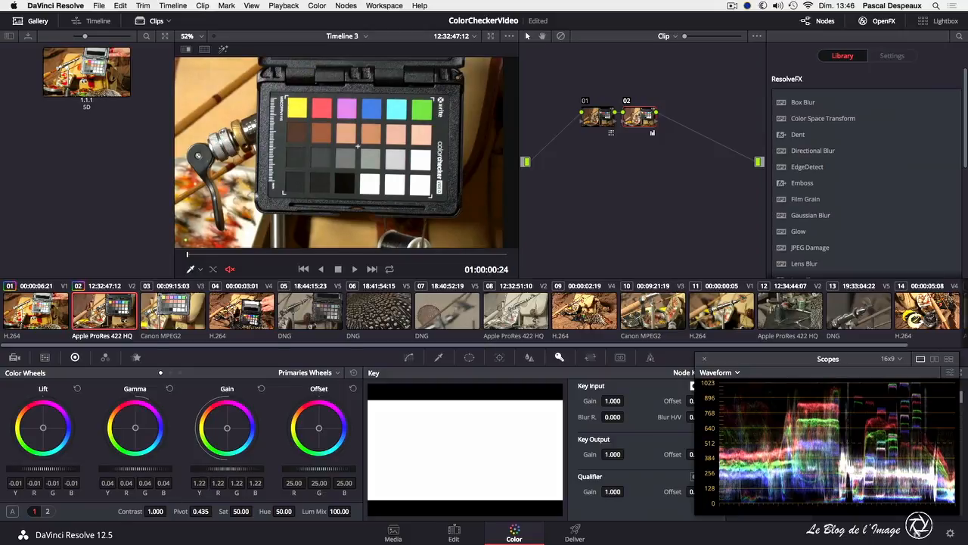
Add a third serial node with each RGB Mixer output's own channel at 2.00 and a key output gain of 0.341.
{"action": "left_click", "coordinate": [343, 6]}
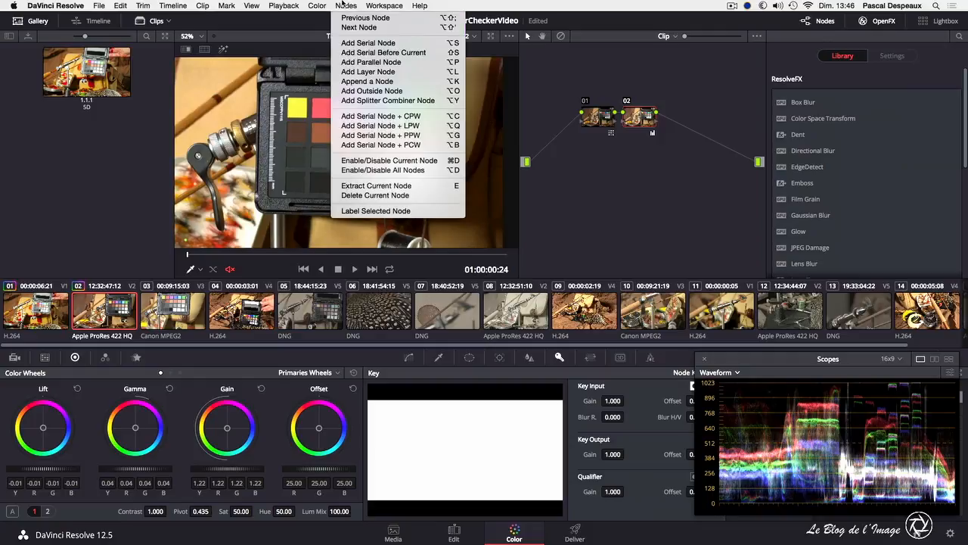
{"action": "left_click", "coordinate": [350, 44]}
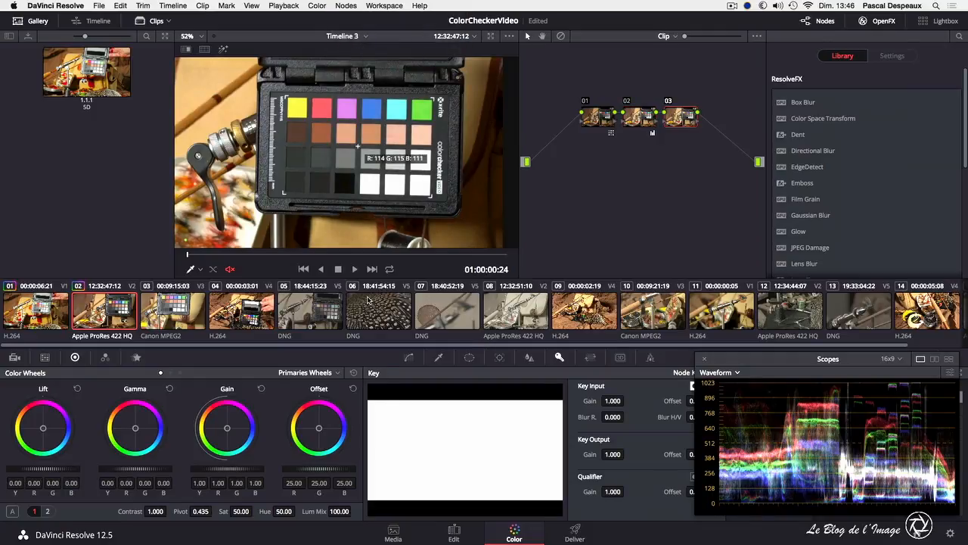
{"action": "left_click", "coordinate": [105, 356]}
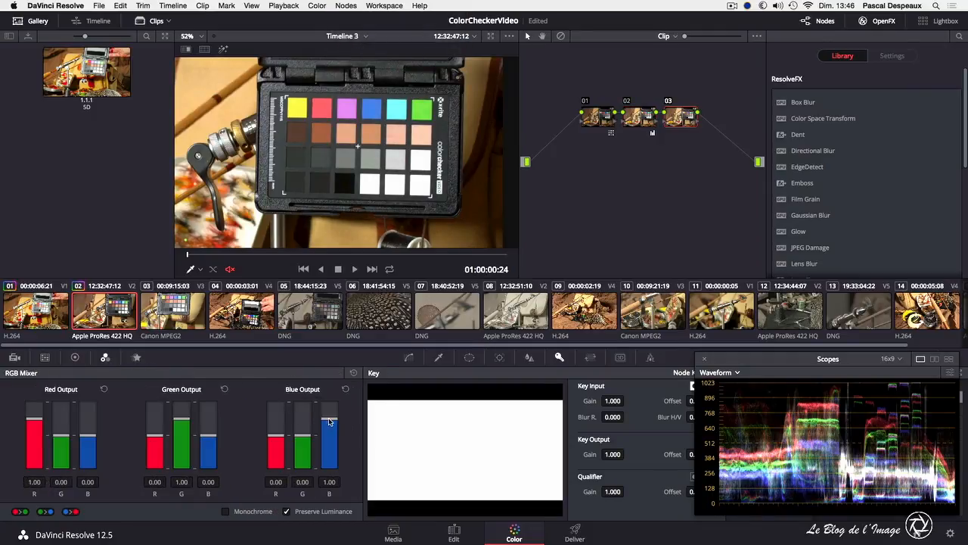
{"action": "left_click_drag", "start_coordinate": [330, 422], "coordinate": [312, 387]}
{"action": "left_click_drag", "start_coordinate": [174, 427], "coordinate": [181, 393]}
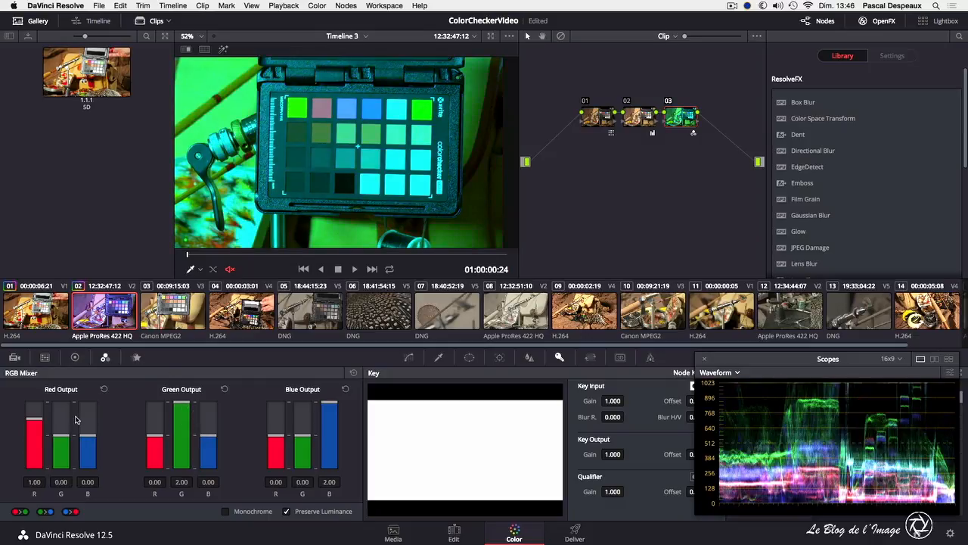
{"action": "left_click_drag", "start_coordinate": [34, 422], "coordinate": [35, 399]}
{"action": "left_click_drag", "start_coordinate": [613, 454], "coordinate": [626, 454]}
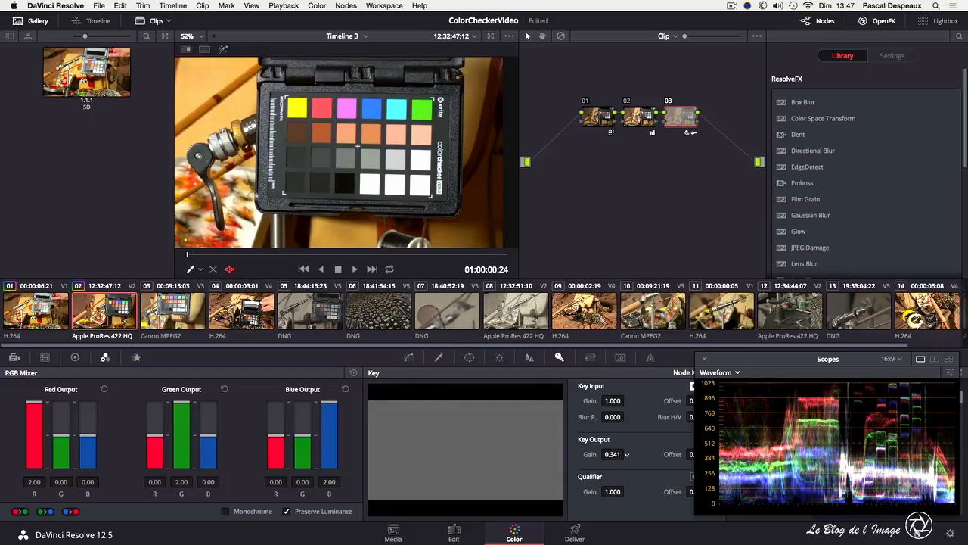
Readjust the second node's primaries wheels to master Lift 0.00, Gamma 0.07 and Gain 1.29.
{"action": "left_click", "coordinate": [637, 119]}
{"action": "right_click", "coordinate": [336, 180]}
{"action": "left_click", "coordinate": [365, 275]}
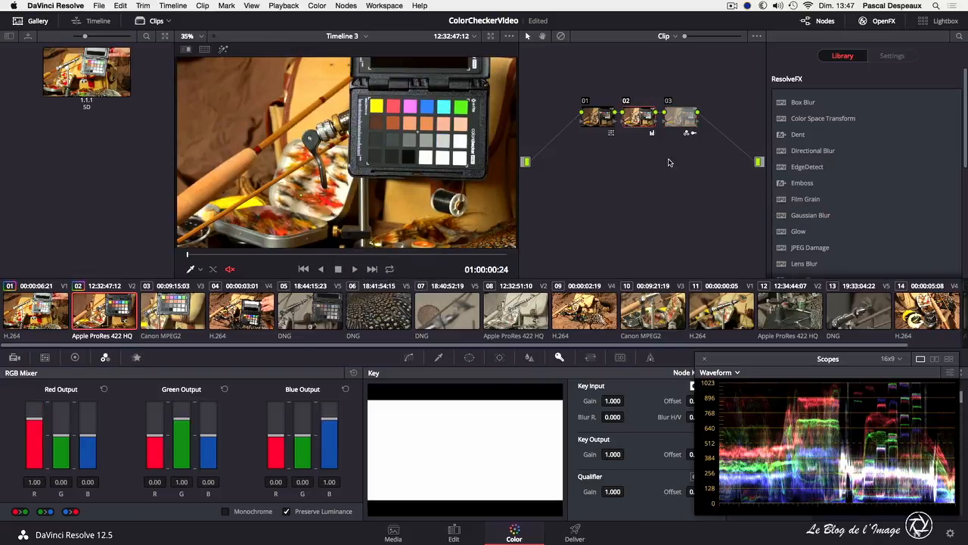
{"action": "left_click", "coordinate": [75, 357]}
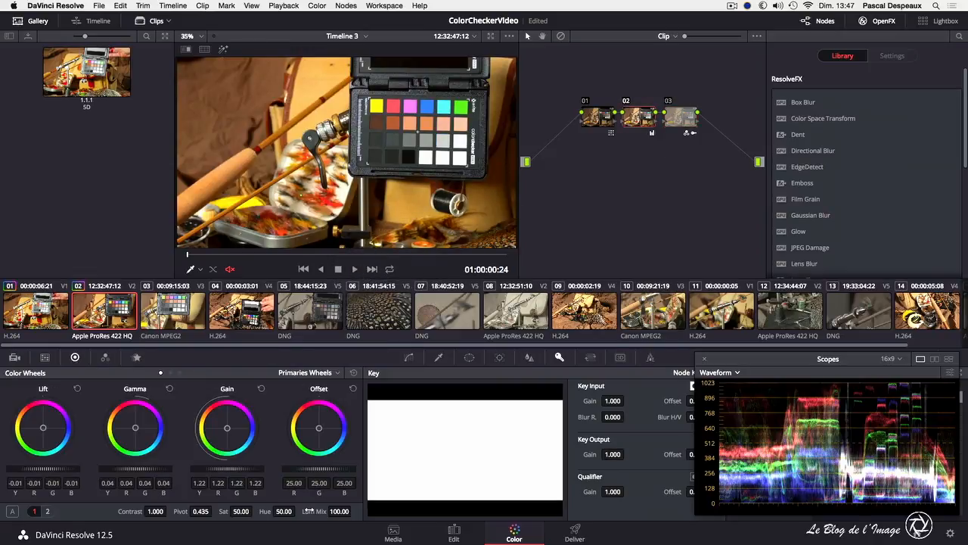
{"action": "left_click_drag", "start_coordinate": [219, 468], "coordinate": [238, 468]}
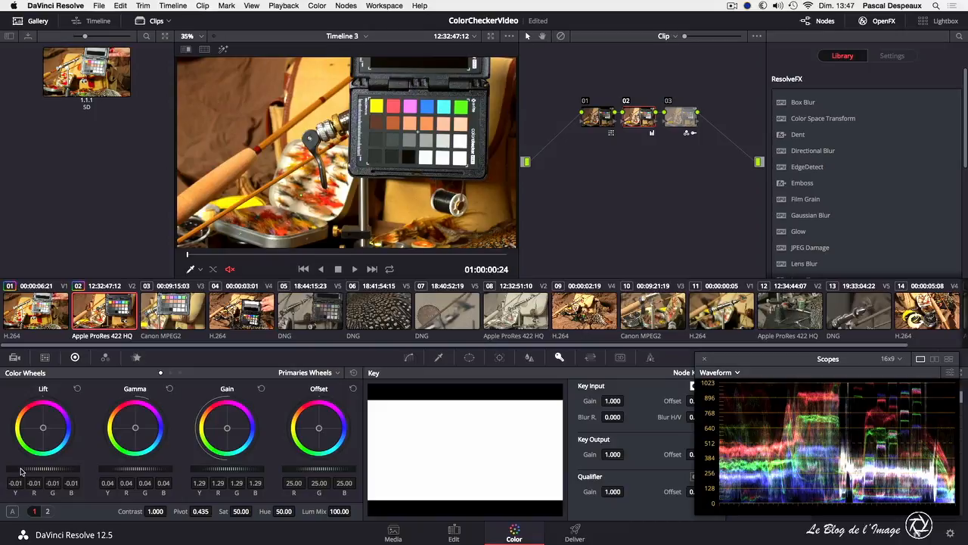
{"action": "left_click_drag", "start_coordinate": [21, 471], "coordinate": [25, 470]}
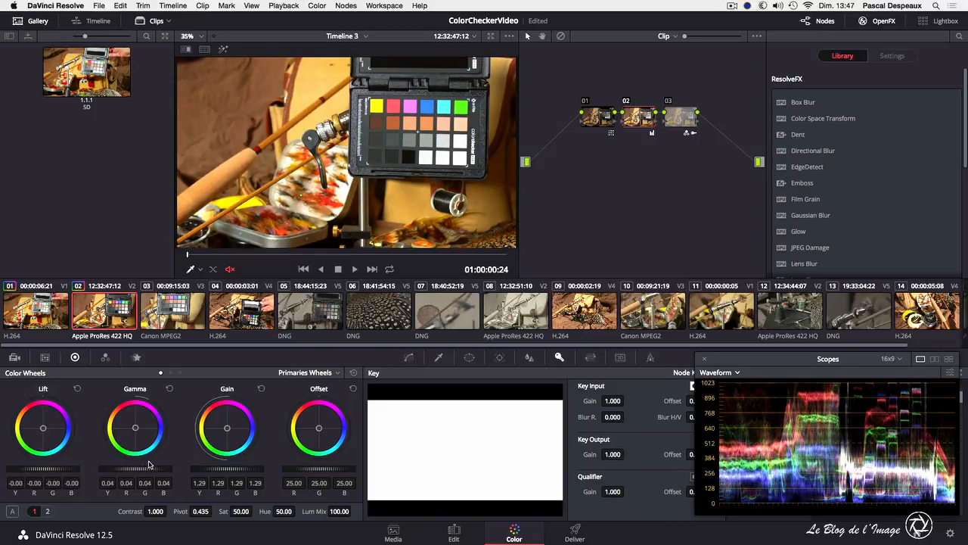
{"action": "left_click_drag", "start_coordinate": [137, 470], "coordinate": [159, 469]}
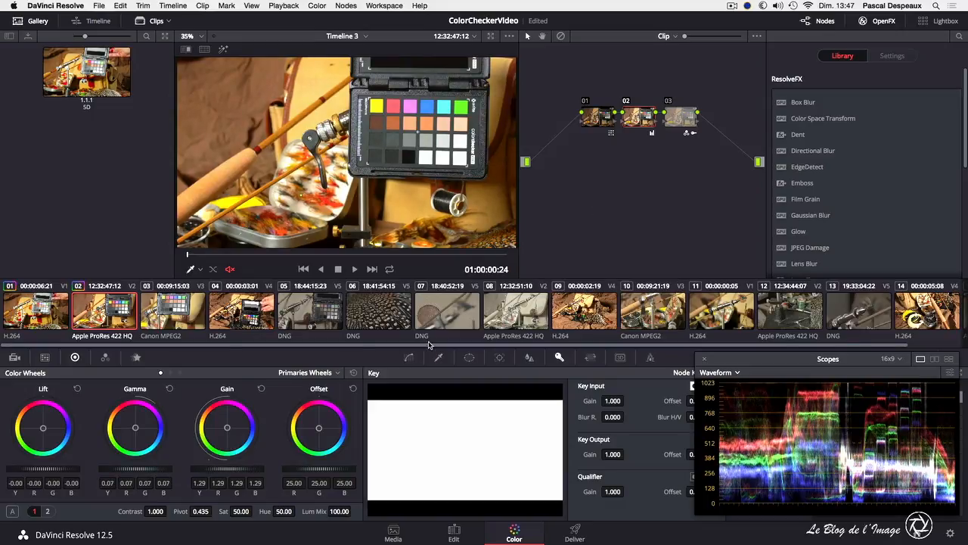
Grab a still of the graded second clip and label it BMPCC in the gallery.
{"action": "right_click", "coordinate": [333, 130]}
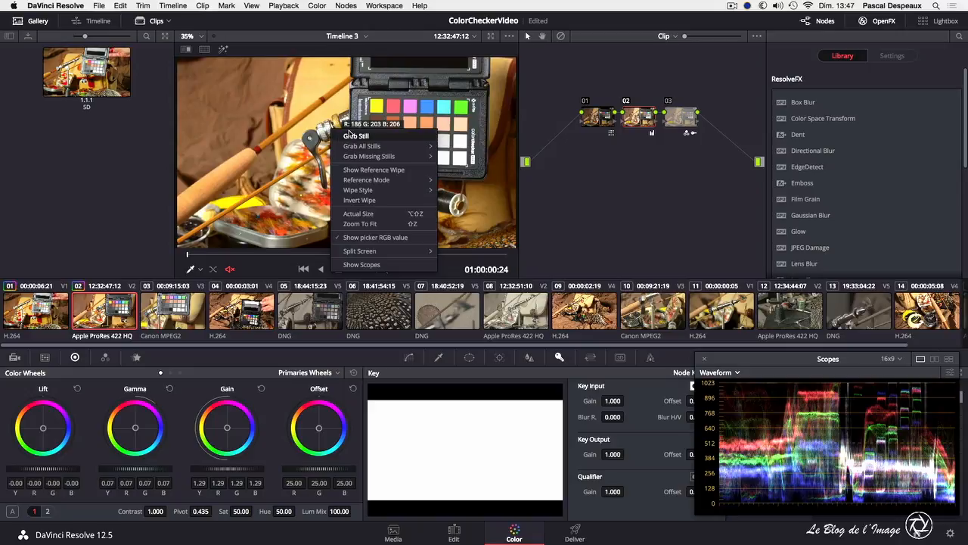
{"action": "left_click", "coordinate": [351, 137]}
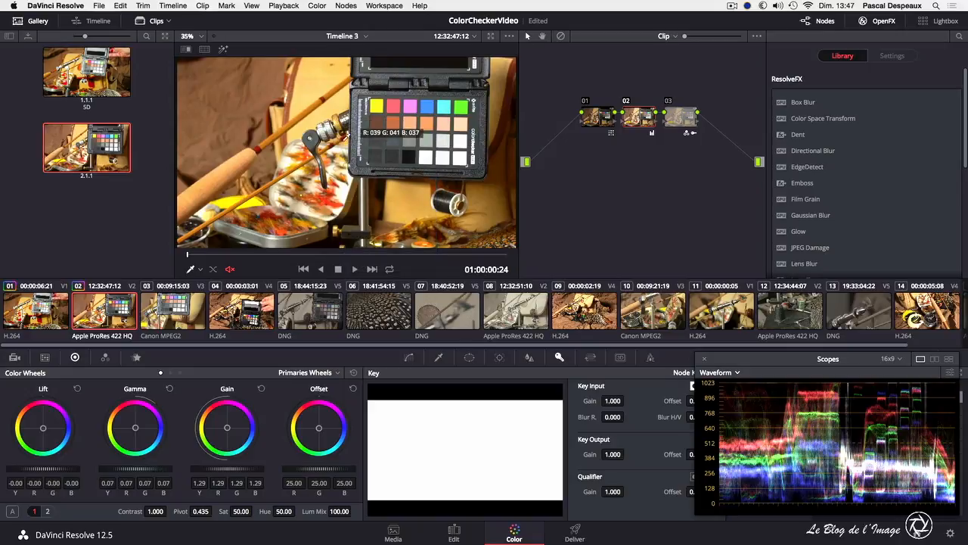
{"action": "left_click", "coordinate": [88, 174]}
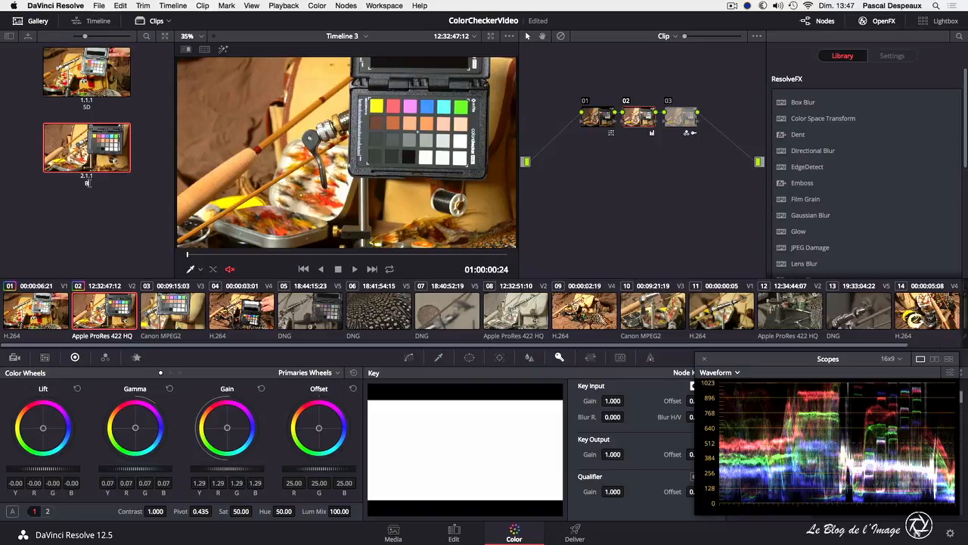
{"action": "type", "text": "BMPCC"}
{"action": "left_click", "coordinate": [104, 252]}
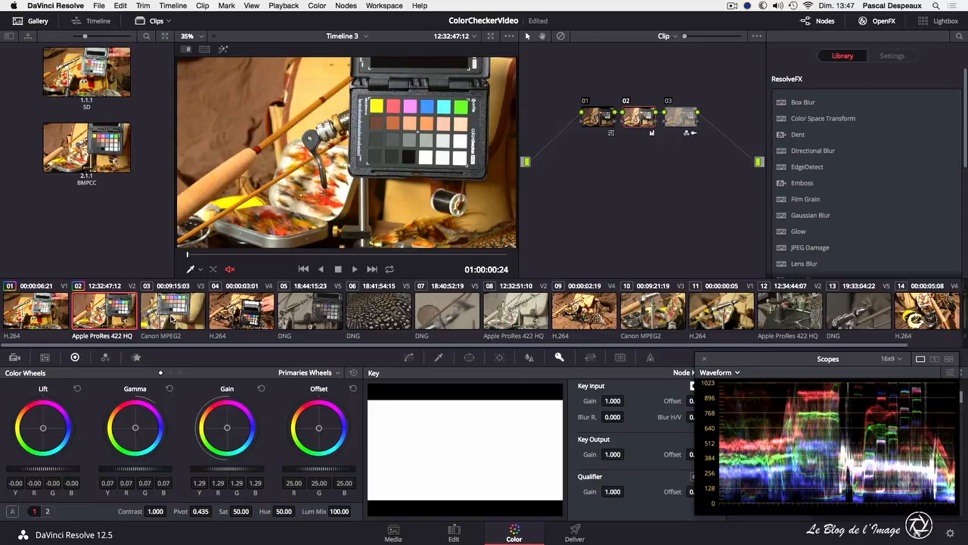
Select the third clip and set its Color Match chart to X-Rite ColorChecker Passport Video.
{"action": "left_click", "coordinate": [172, 317]}
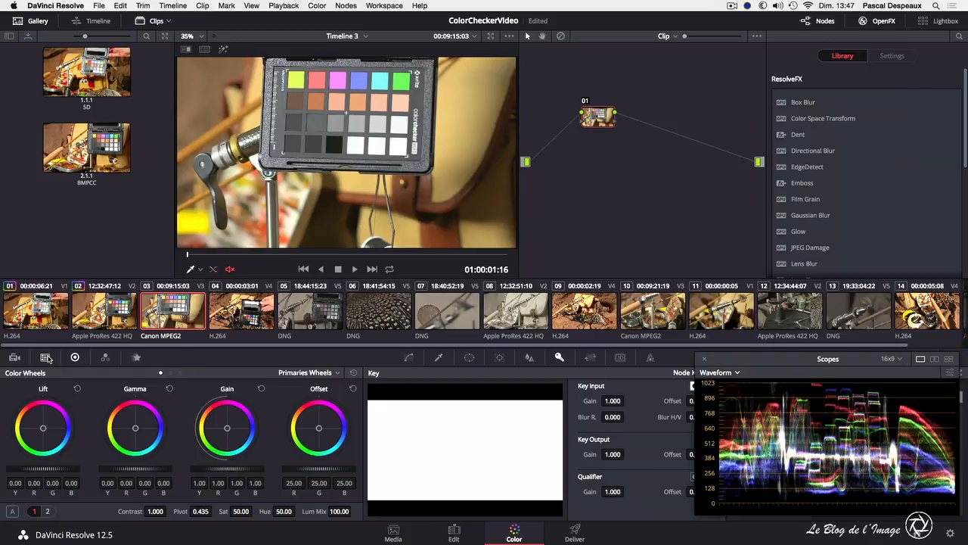
{"action": "left_click", "coordinate": [45, 357]}
{"action": "left_click", "coordinate": [263, 373]}
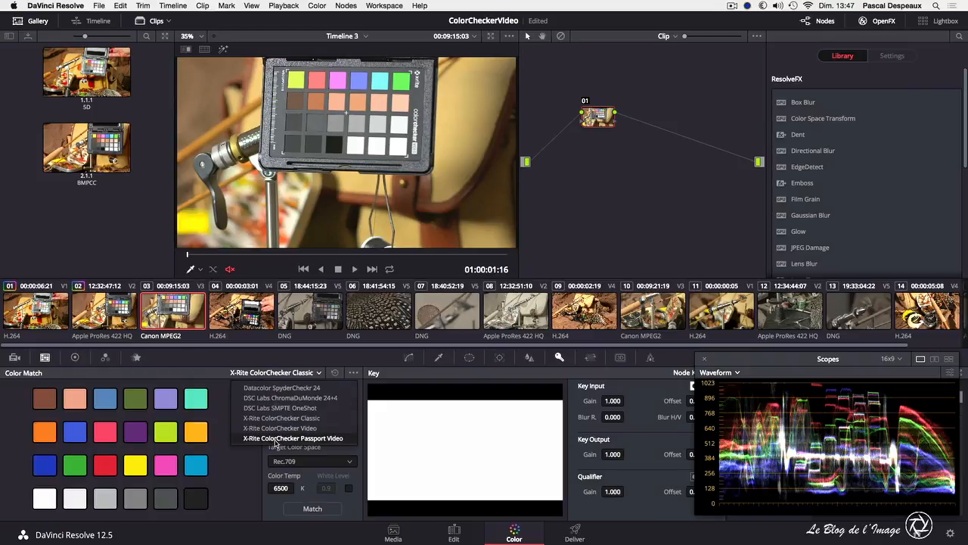
{"action": "left_click", "coordinate": [276, 440]}
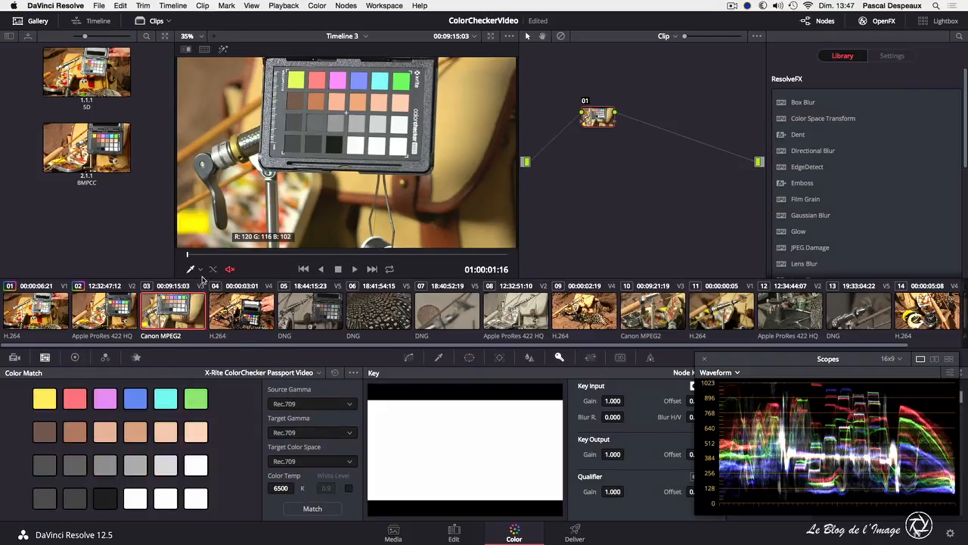
Show the Color Chart overlay on the third clip and fit its four corners to the chart's patch area.
{"action": "left_click", "coordinate": [200, 270]}
{"action": "left_click", "coordinate": [216, 353]}
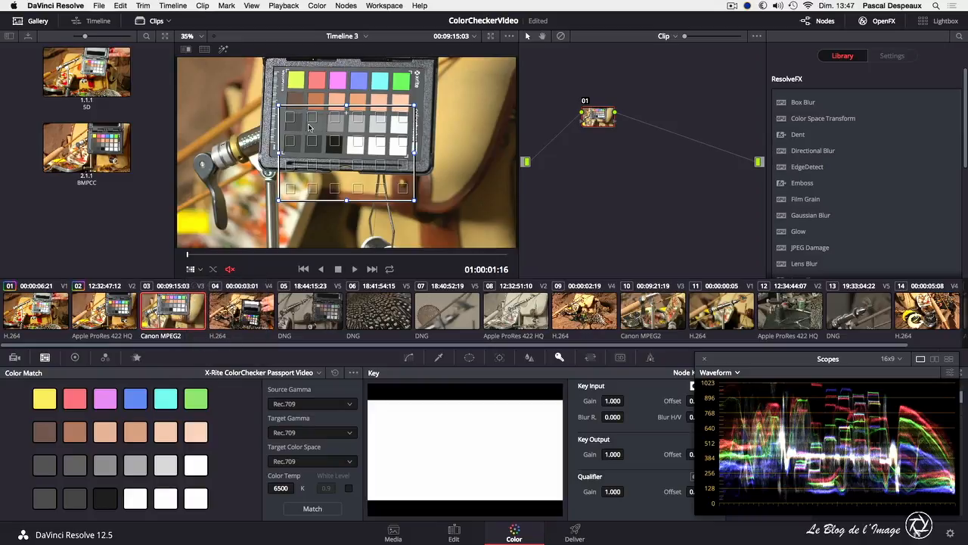
{"action": "left_click_drag", "start_coordinate": [279, 107], "coordinate": [285, 70]}
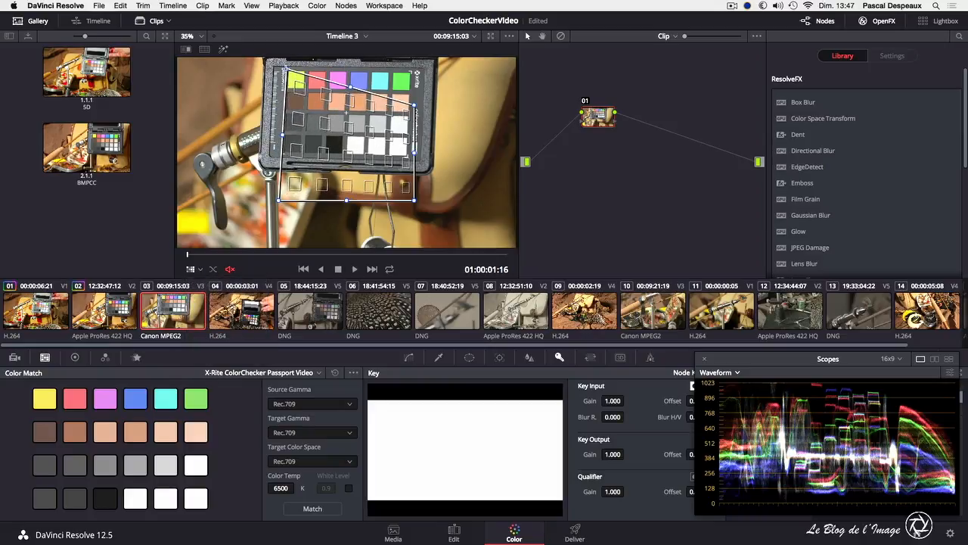
{"action": "left_click_drag", "start_coordinate": [415, 104], "coordinate": [412, 71]}
{"action": "left_click_drag", "start_coordinate": [412, 203], "coordinate": [409, 157]}
{"action": "left_click_drag", "start_coordinate": [279, 202], "coordinate": [285, 158]}
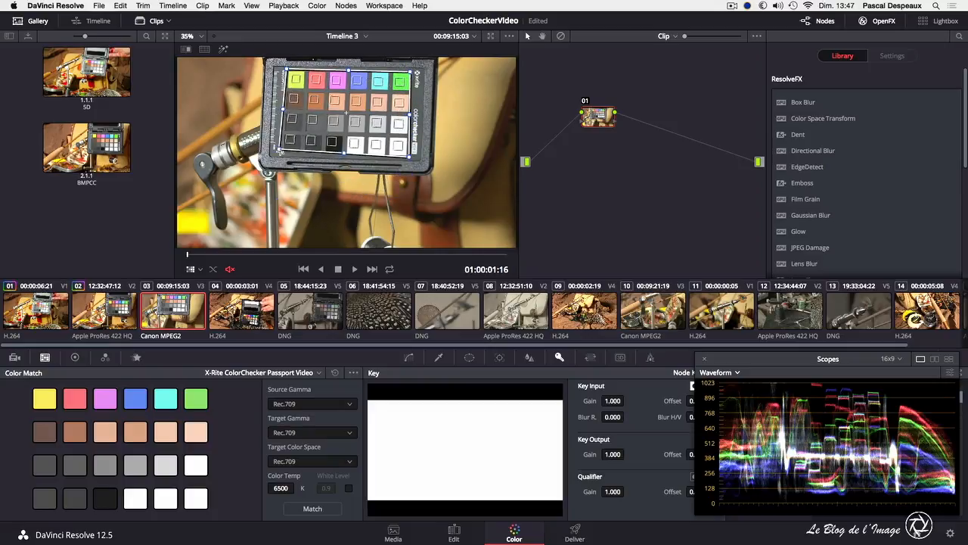
Fine-tune both left corners and the upper-right corner of the overlay so its sampling squares sit inside the patches.
{"action": "scroll", "coordinate": [323, 127], "scroll_direction": "up", "scroll_amount": 1}
{"action": "left_click_drag", "start_coordinate": [322, 127], "coordinate": [321, 168]}
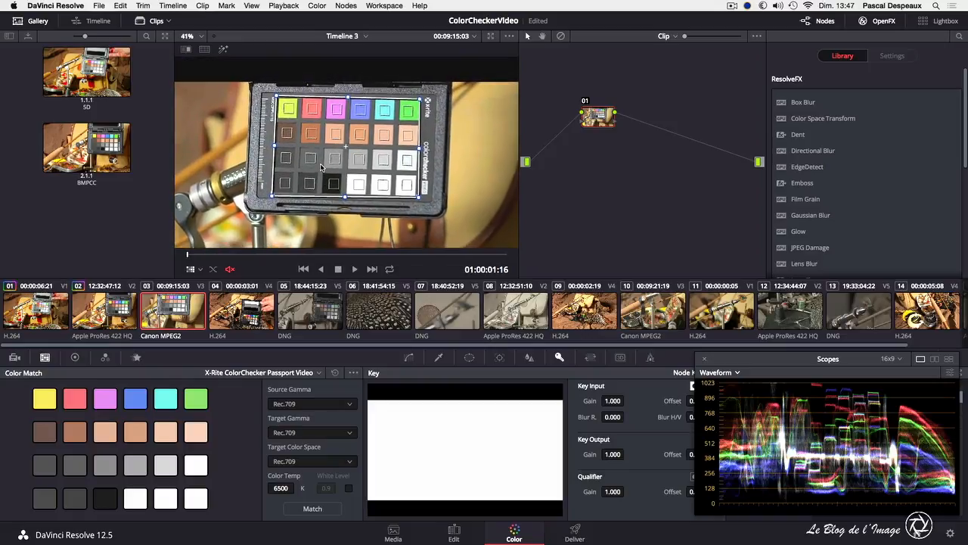
{"action": "left_click_drag", "start_coordinate": [276, 97], "coordinate": [273, 99]}
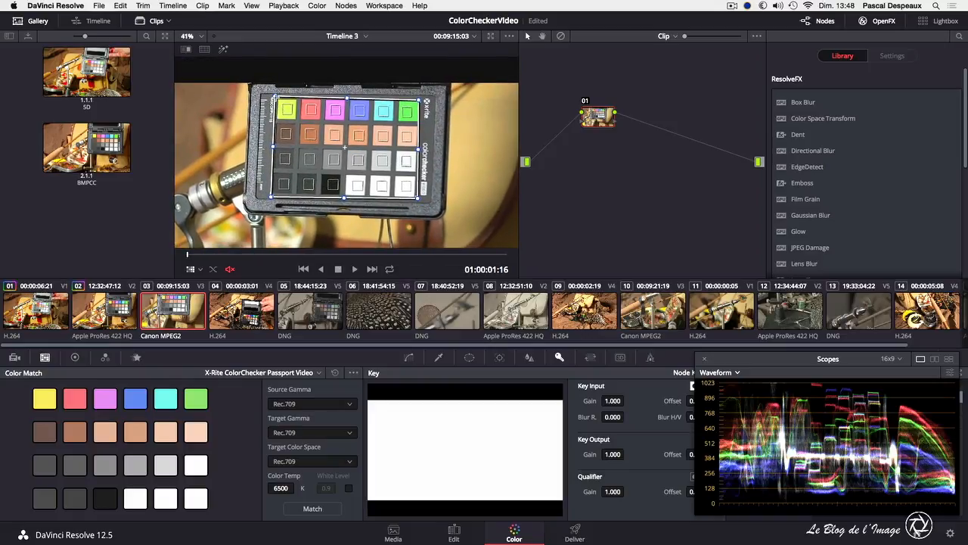
{"action": "left_click_drag", "start_coordinate": [272, 196], "coordinate": [270, 198]}
{"action": "left_click_drag", "start_coordinate": [419, 99], "coordinate": [420, 99]}
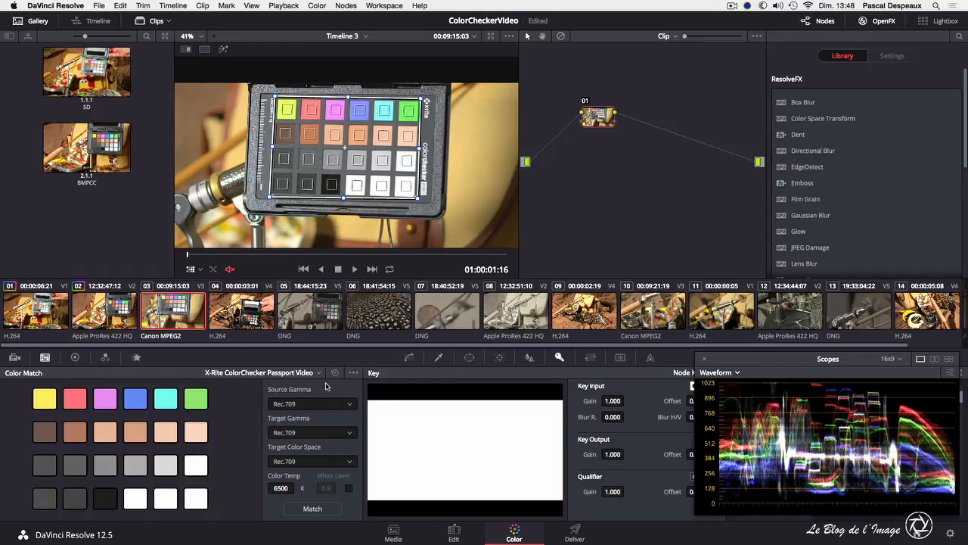
Run the colour match on the third clip and switch the viewer from the chart overlay to Qualifier.
{"action": "left_click", "coordinate": [312, 508]}
{"action": "left_click", "coordinate": [200, 269]}
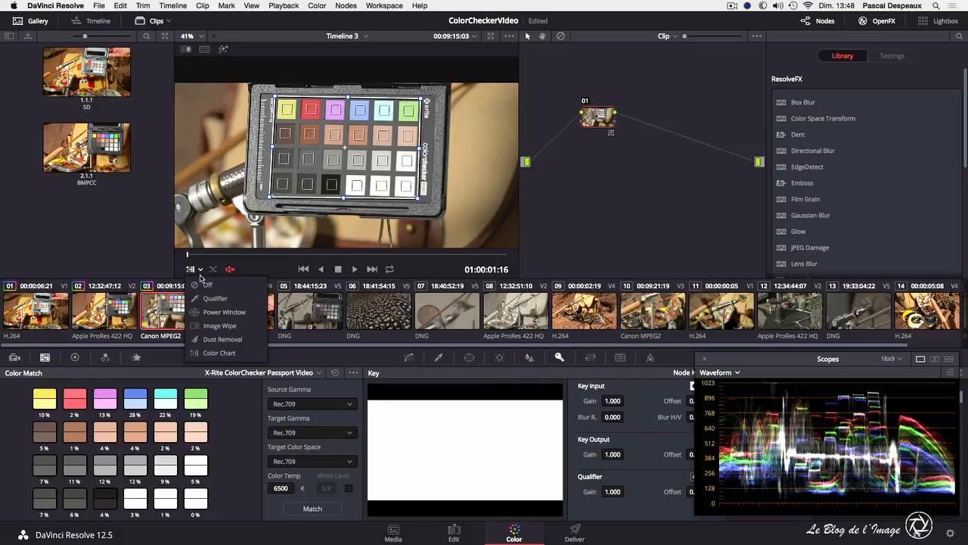
{"action": "left_click", "coordinate": [205, 298]}
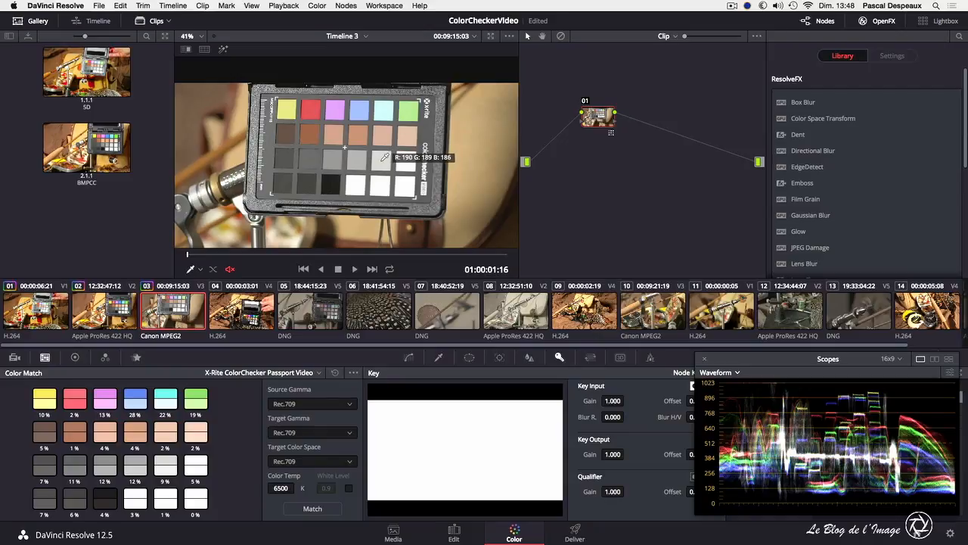
Add a second serial node to the third clip and set its primaries wheels to master Lift -0.04 and Gain 1.11.
{"action": "left_click", "coordinate": [346, 6]}
{"action": "left_click", "coordinate": [367, 43]}
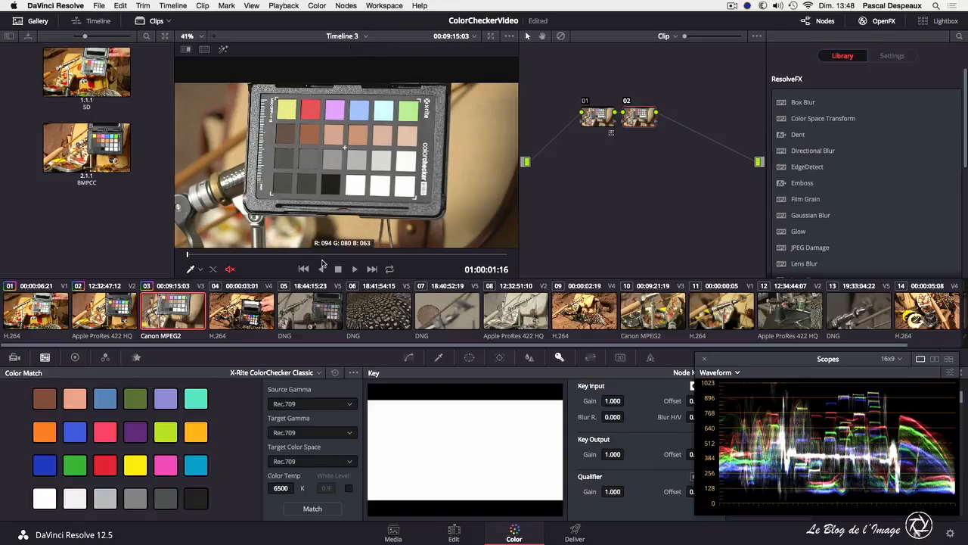
{"action": "right_click", "coordinate": [316, 148]}
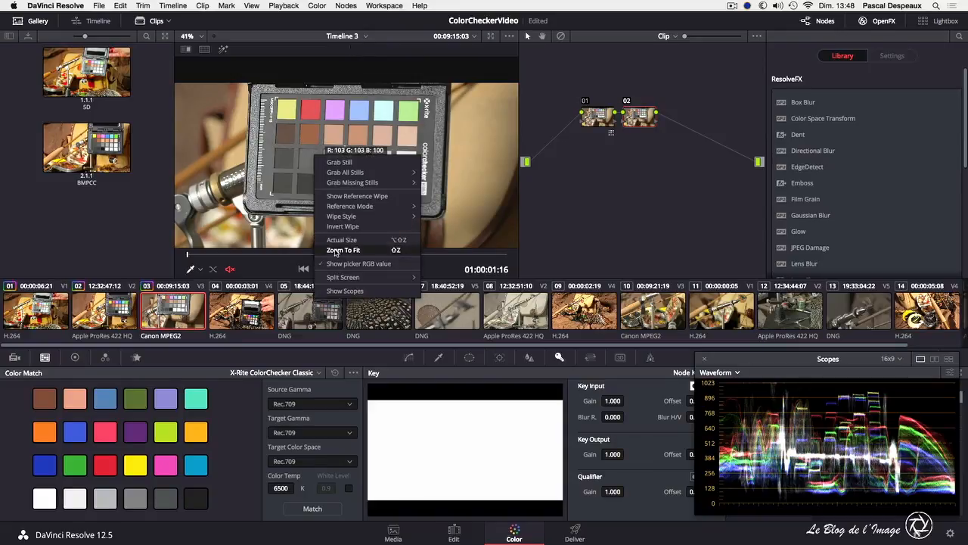
{"action": "left_click", "coordinate": [335, 250]}
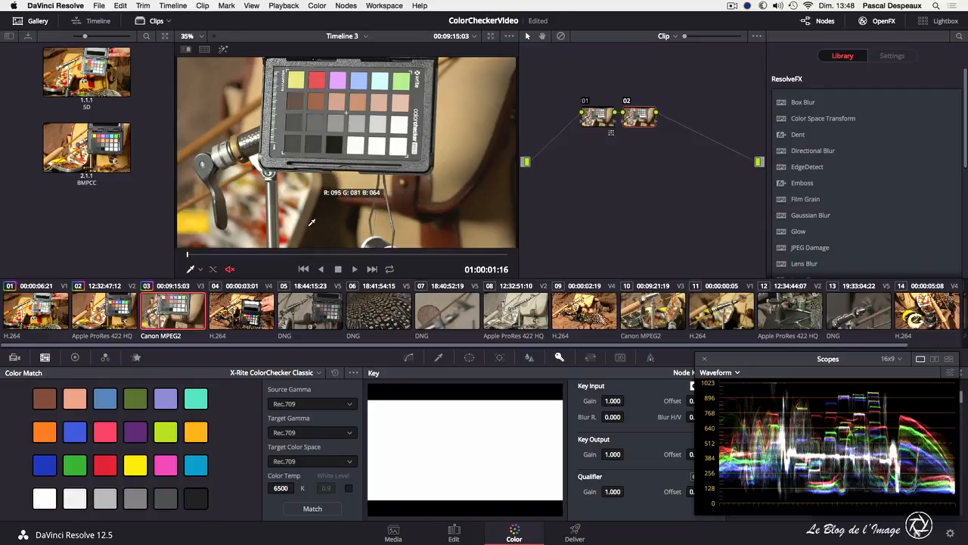
{"action": "left_click", "coordinate": [75, 357]}
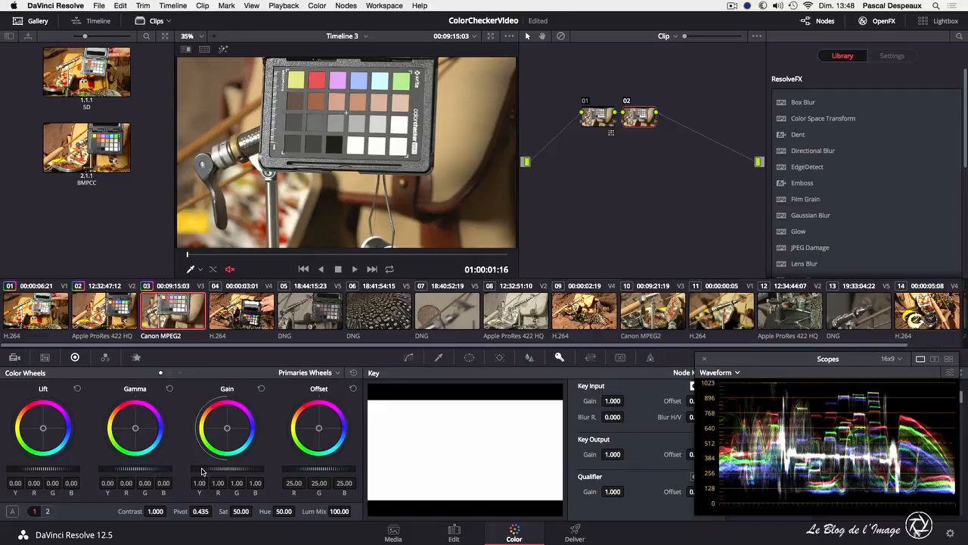
{"action": "left_click_drag", "start_coordinate": [220, 470], "coordinate": [238, 472]}
{"action": "left_click_drag", "start_coordinate": [72, 469], "coordinate": [61, 470]}
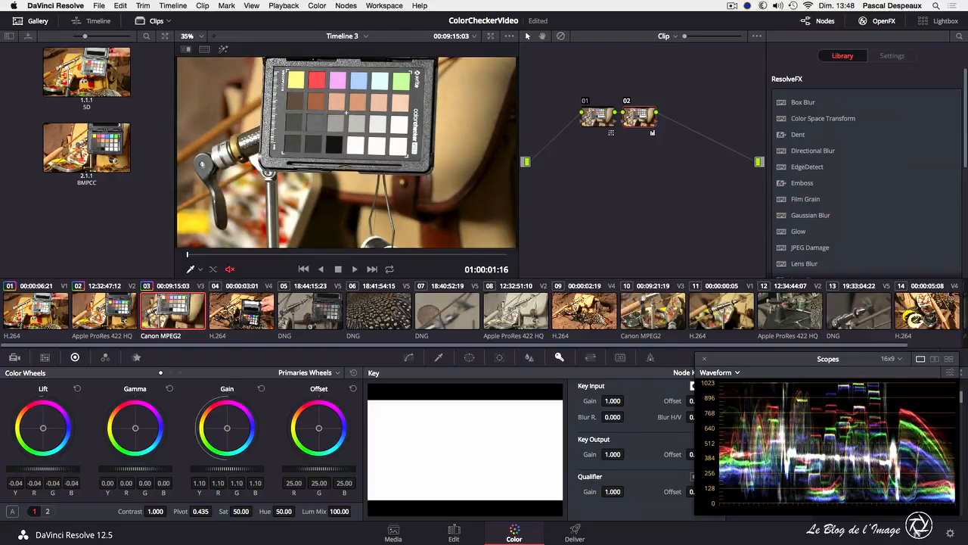
{"action": "left_click_drag", "start_coordinate": [206, 472], "coordinate": [212, 472]}
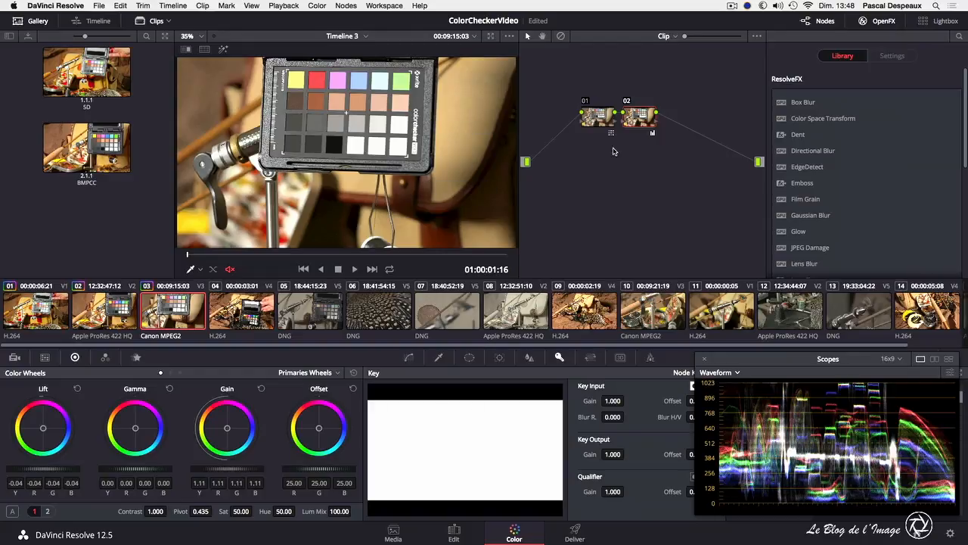
Add a third serial node to the third clip with each RGB Mixer output's own channel at 2.00 and key output gain 0.431.
{"action": "left_click", "coordinate": [350, 5]}
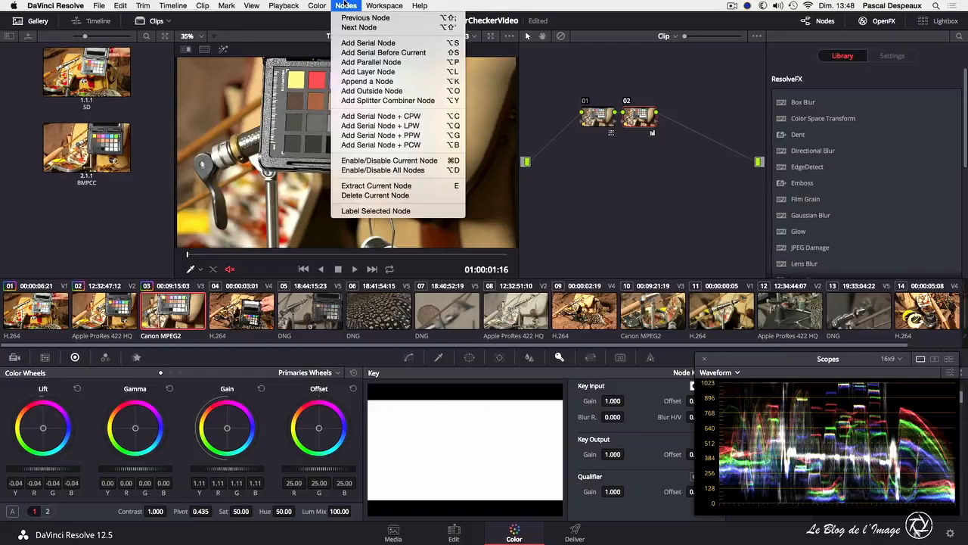
{"action": "left_click", "coordinate": [361, 42]}
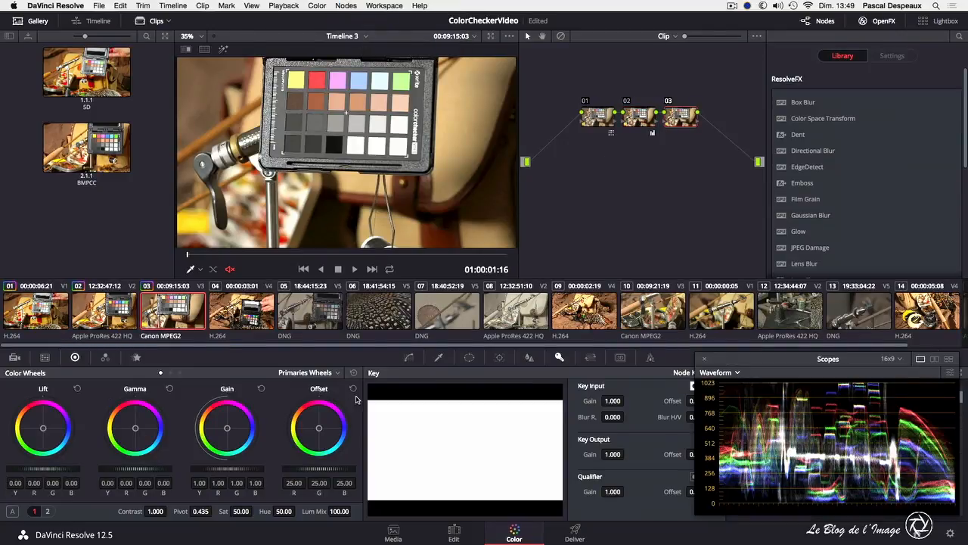
{"action": "left_click", "coordinate": [106, 357]}
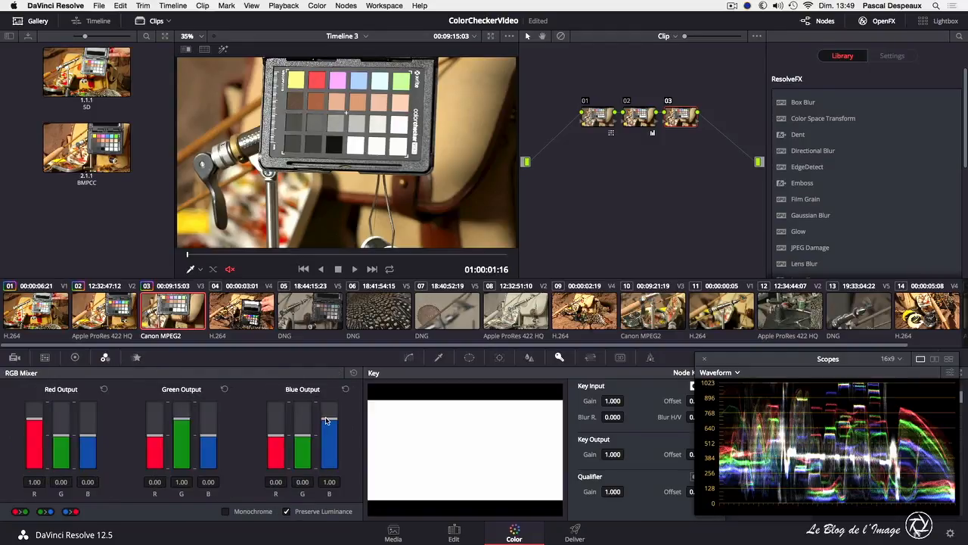
{"action": "left_click_drag", "start_coordinate": [328, 420], "coordinate": [308, 374]}
{"action": "left_click_drag", "start_coordinate": [180, 421], "coordinate": [180, 399]}
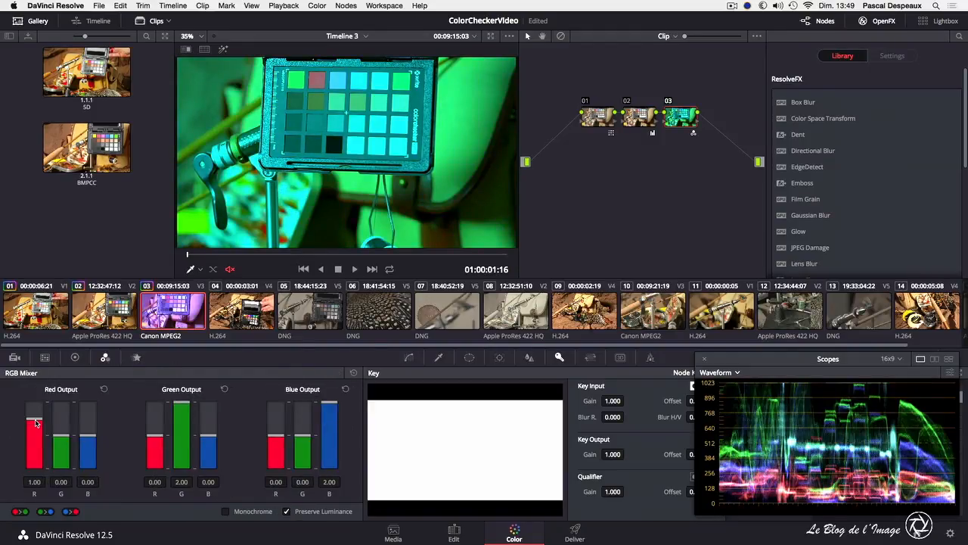
{"action": "left_click_drag", "start_coordinate": [36, 422], "coordinate": [34, 400]}
{"action": "mouse_move", "coordinate": [613, 454]}
{"action": "left_mouse_down"}
{"action": "mouse_move", "coordinate": [567, 454]}
{"action": "mouse_move", "coordinate": [626, 454]}
{"action": "left_mouse_up"}
{"action": "left_click_drag", "start_coordinate": [741, 443], "coordinate": [809, 440]}
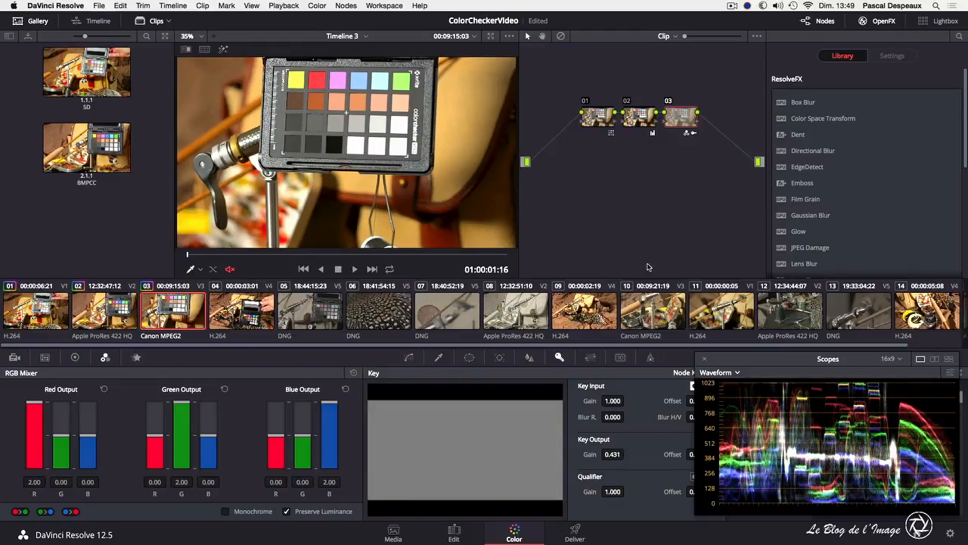
Readjust the second node's primaries wheels on the third clip to master Gamma 0.02 and Gain 1.17.
{"action": "left_click", "coordinate": [647, 118]}
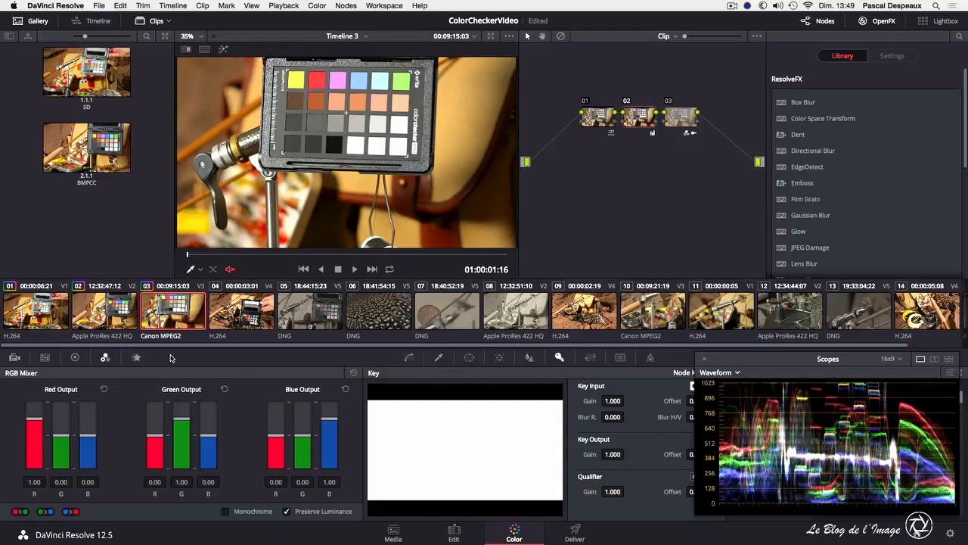
{"action": "left_click", "coordinate": [75, 358]}
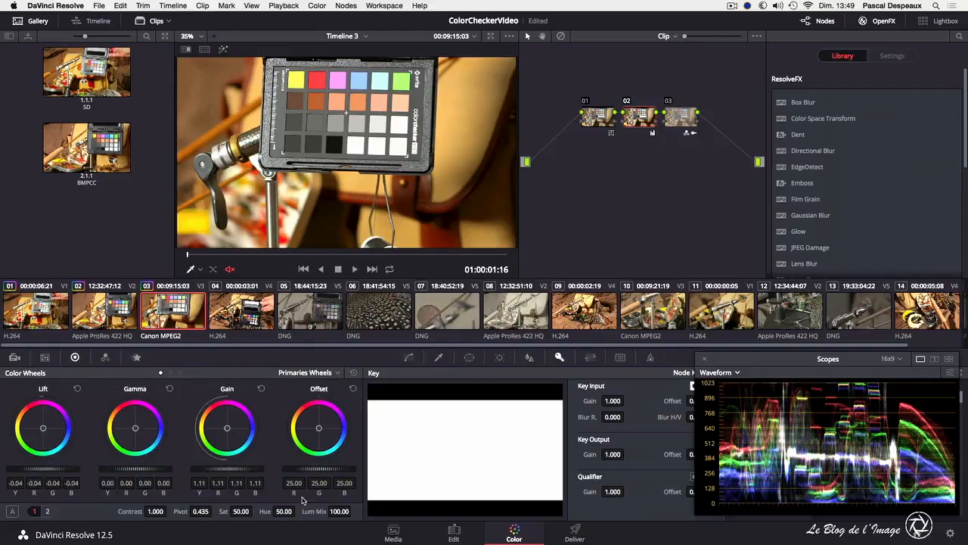
{"action": "left_click_drag", "start_coordinate": [207, 470], "coordinate": [227, 470]}
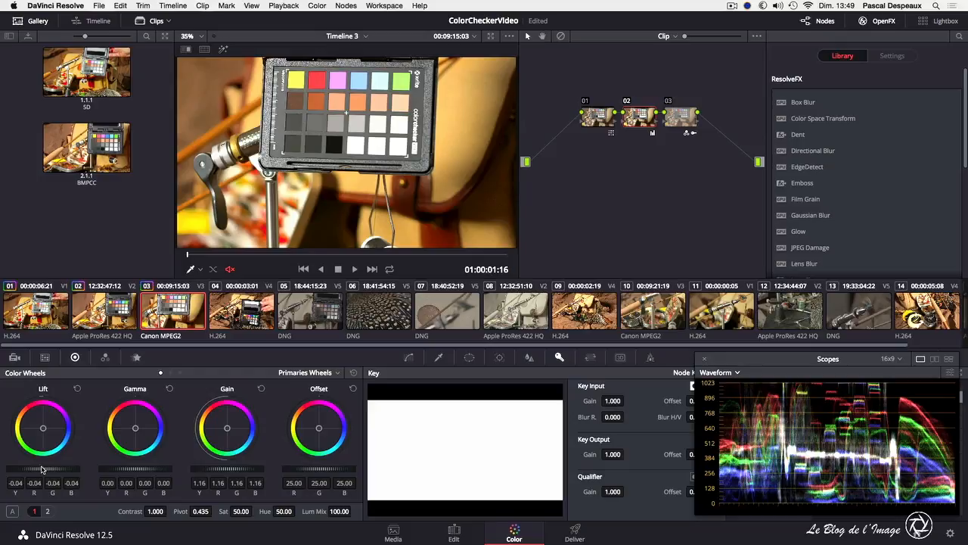
{"action": "left_click_drag", "start_coordinate": [52, 468], "coordinate": [50, 469]}
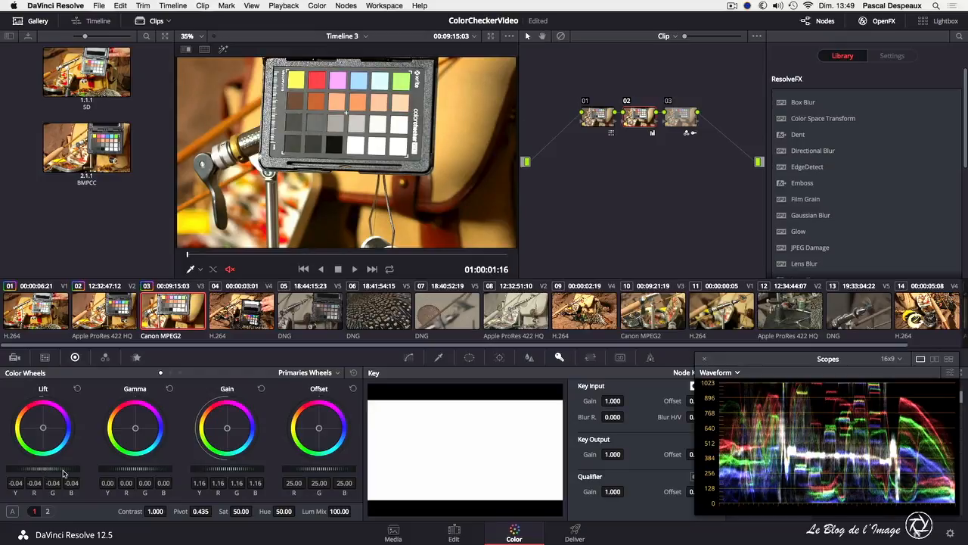
{"action": "left_click_drag", "start_coordinate": [141, 472], "coordinate": [141, 472]}
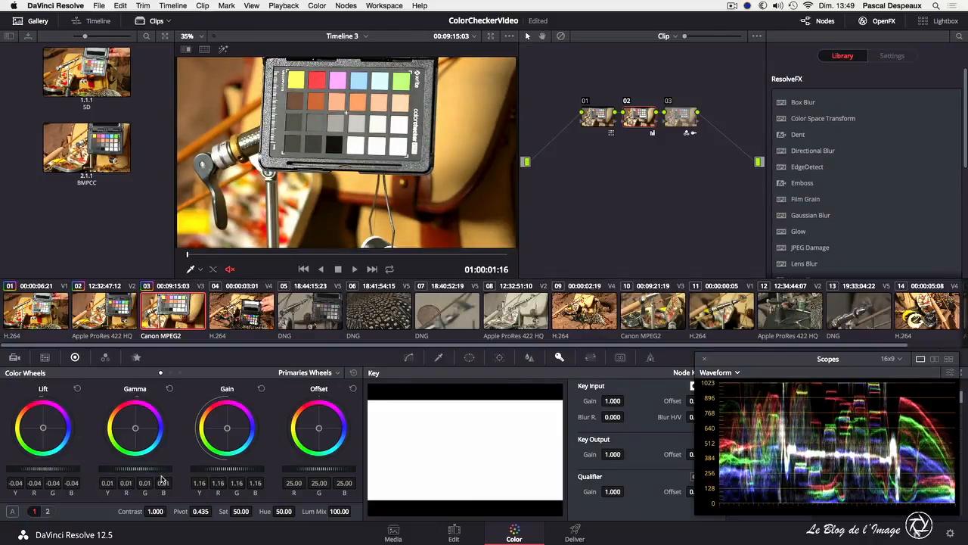
{"action": "left_click_drag", "start_coordinate": [201, 473], "coordinate": [205, 473]}
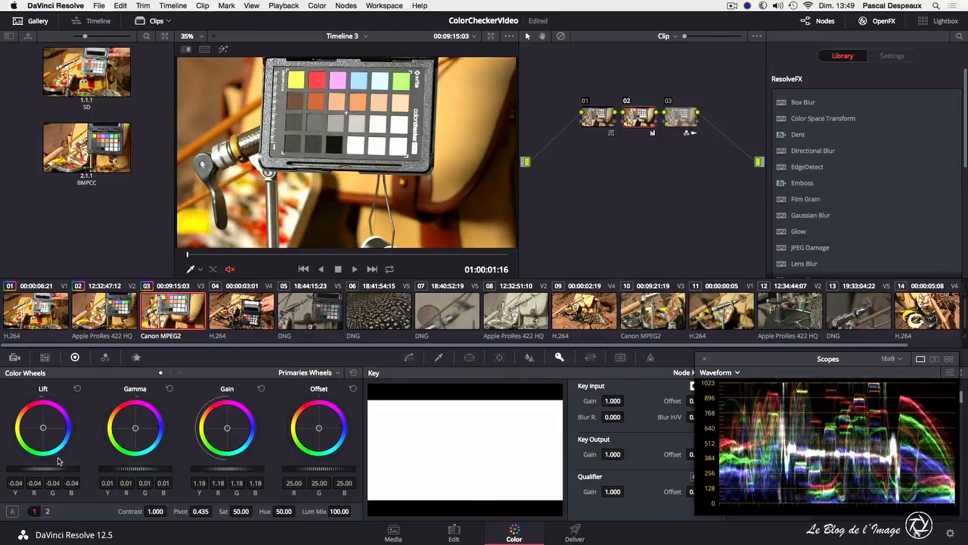
{"action": "left_click_drag", "start_coordinate": [120, 473], "coordinate": [124, 473]}
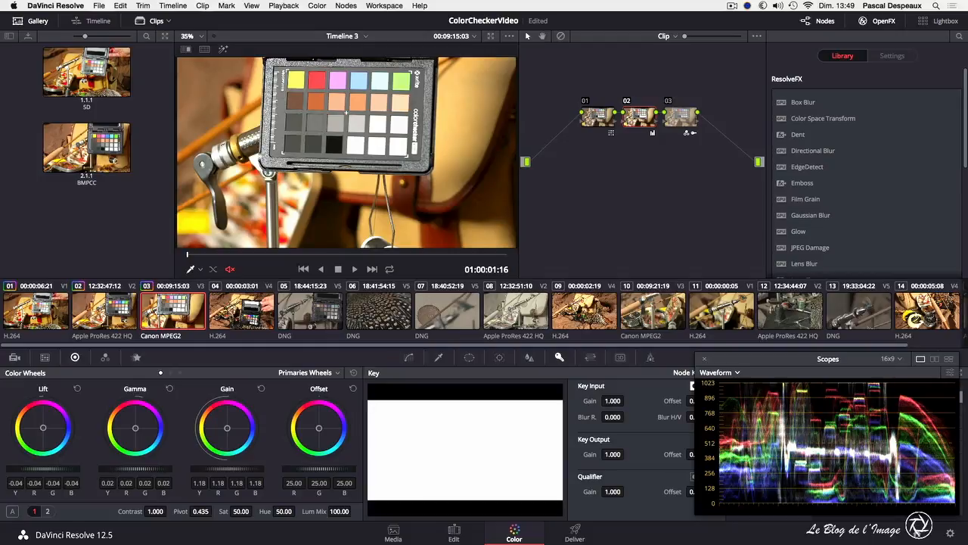
{"action": "left_click_drag", "start_coordinate": [219, 469], "coordinate": [206, 469]}
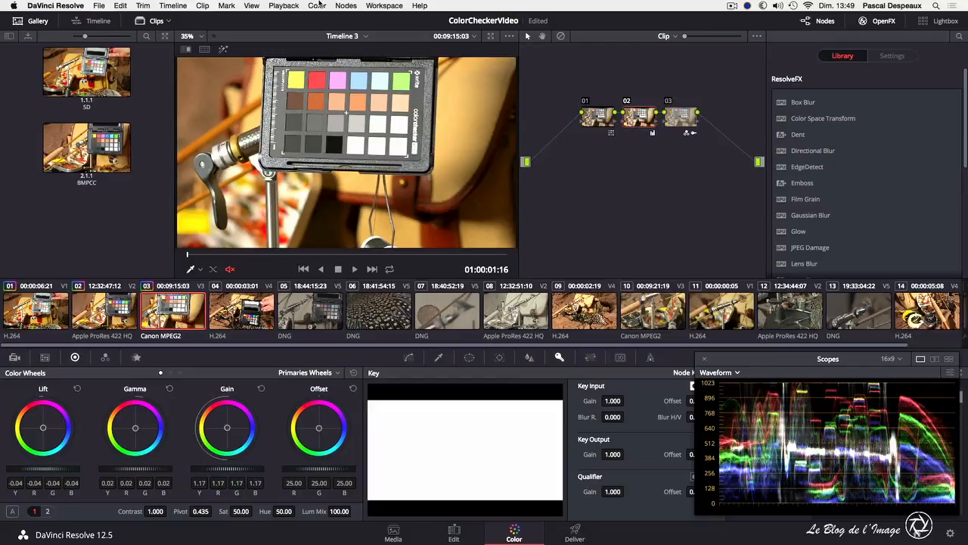
Insert a serial node between the second and third nodes, moving the third node aside to make room.
{"action": "left_click", "coordinate": [346, 6]}
{"action": "left_click", "coordinate": [369, 62]}
{"action": "left_click_drag", "start_coordinate": [702, 113], "coordinate": [719, 113]}
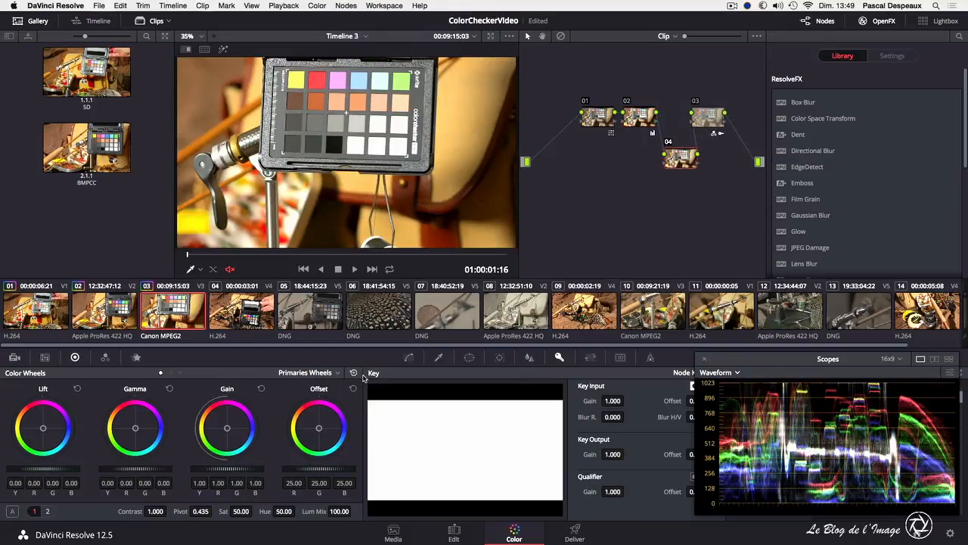
On the inserted node's custom curve, raise the highlights slightly and anchor the shadows with a low point, and select the third node.
{"action": "left_click", "coordinate": [408, 357]}
{"action": "left_click", "coordinate": [551, 415]}
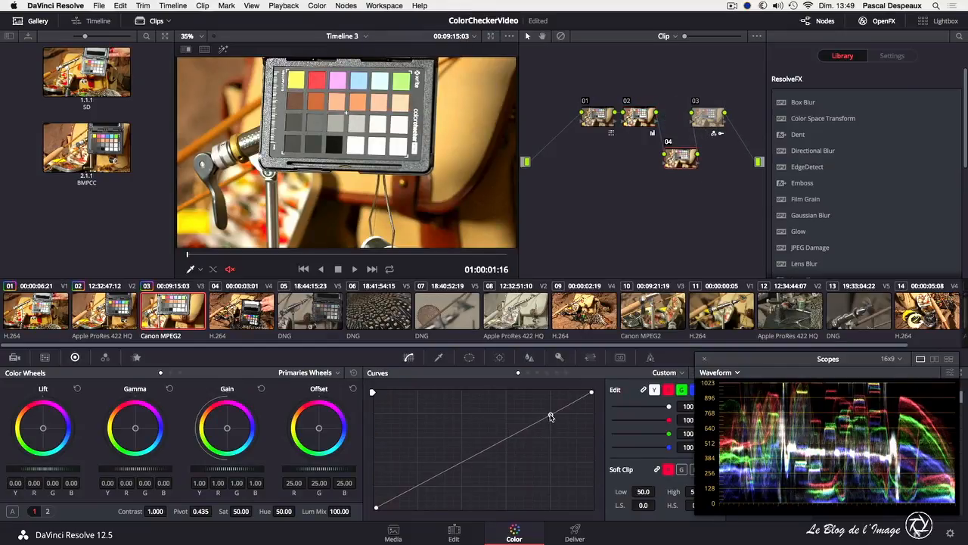
{"action": "left_click_drag", "start_coordinate": [551, 415], "coordinate": [551, 411]}
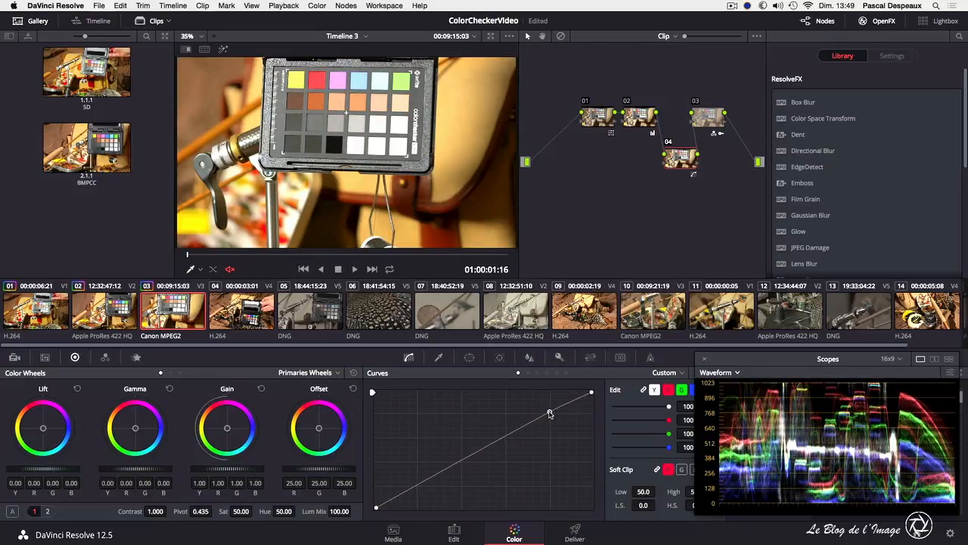
{"action": "left_click", "coordinate": [417, 487]}
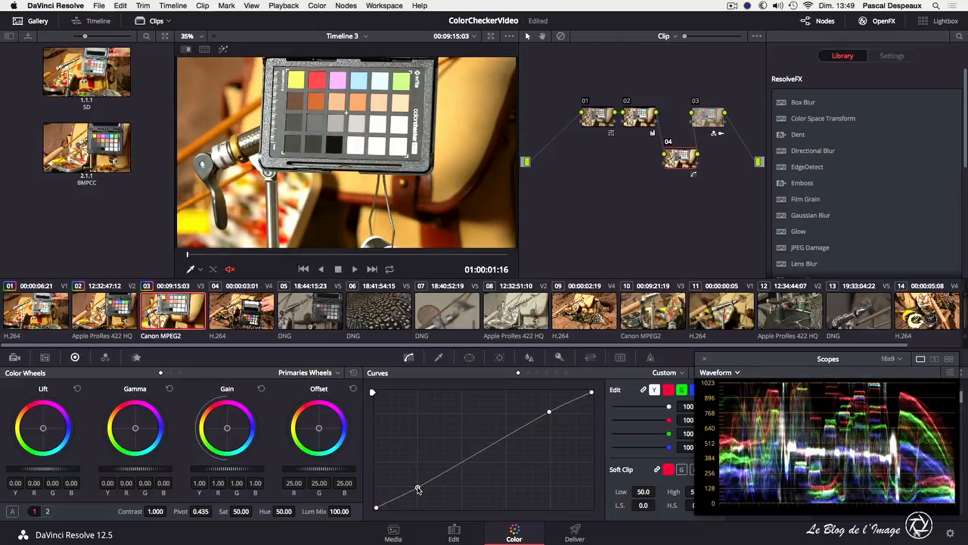
{"action": "left_click", "coordinate": [708, 120]}
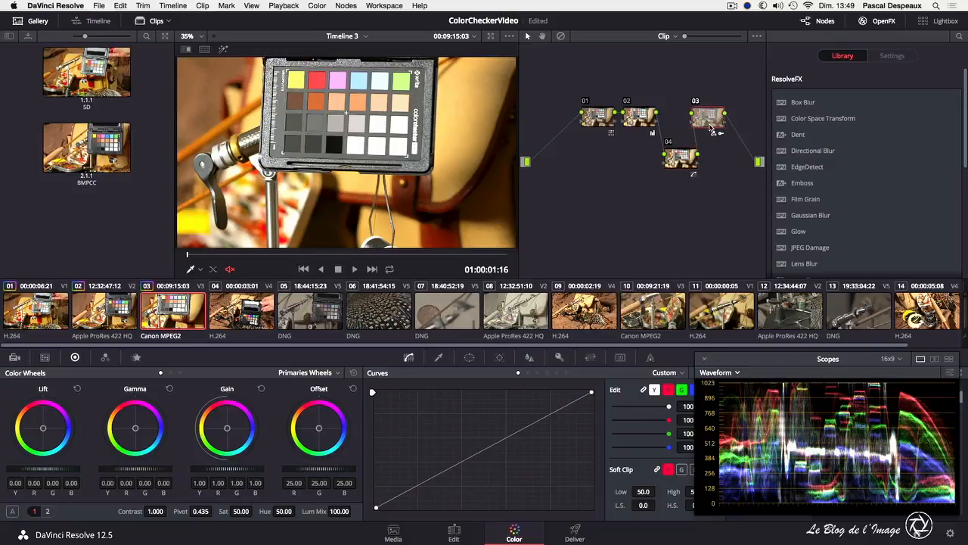
Set the second node's master Gain to 1.20 and grab a still of the third clip labelled C300.
{"action": "left_click", "coordinate": [641, 119]}
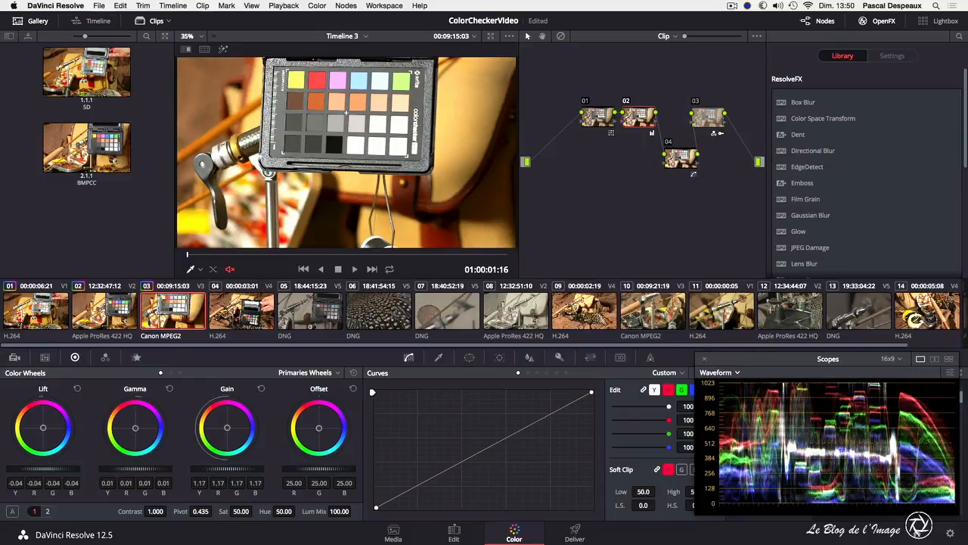
{"action": "left_click_drag", "start_coordinate": [135, 468], "coordinate": [134, 468]}
{"action": "left_click_drag", "start_coordinate": [220, 472], "coordinate": [226, 472]}
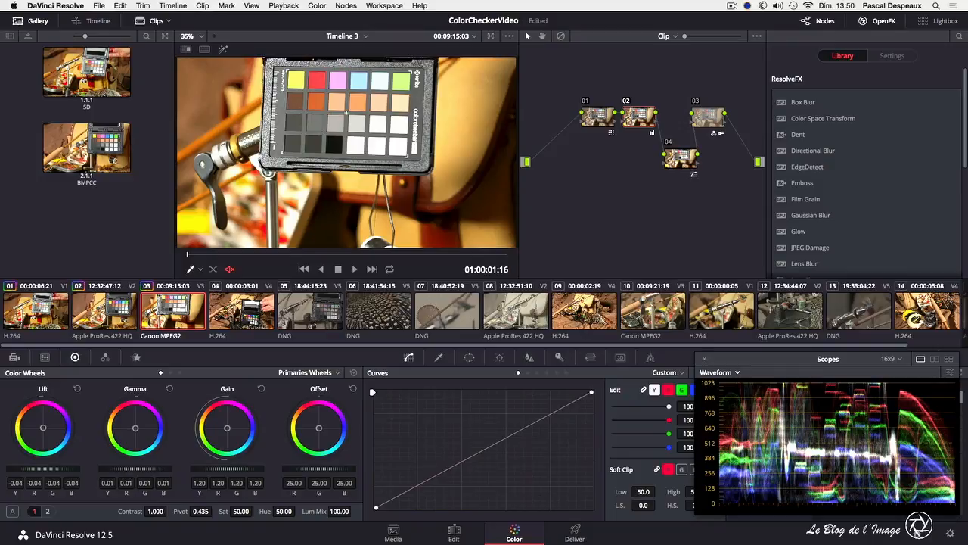
{"action": "right_click", "coordinate": [335, 183]}
{"action": "left_click", "coordinate": [354, 198]}
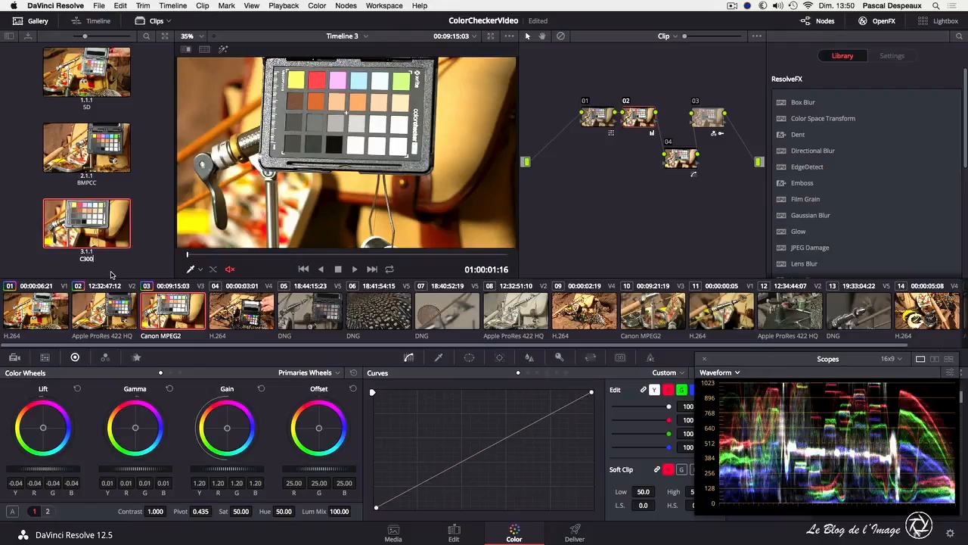
Show the color chart overlay on the fourth clip and choose X-Rite ColorChecker Passport Video as the match chart.
{"action": "left_click", "coordinate": [233, 309]}
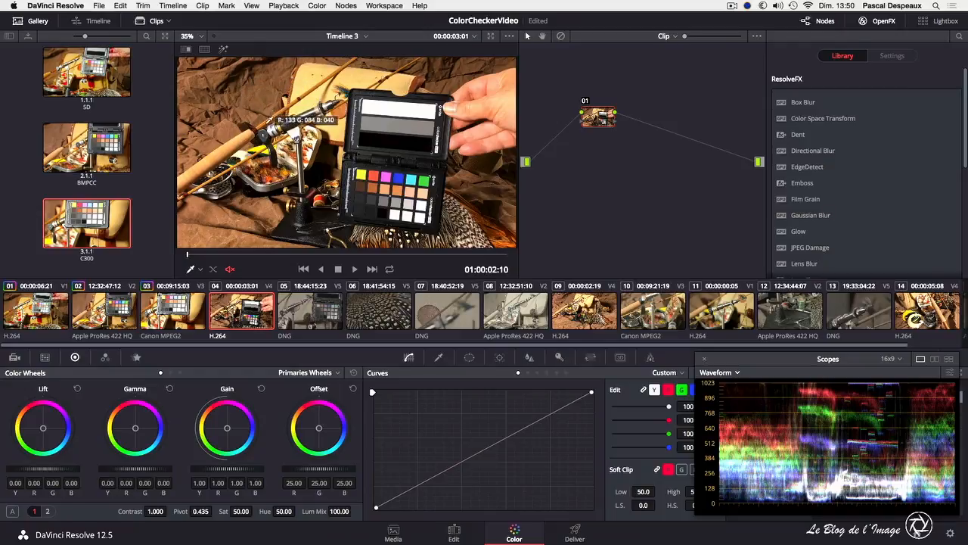
{"action": "left_click", "coordinate": [201, 271]}
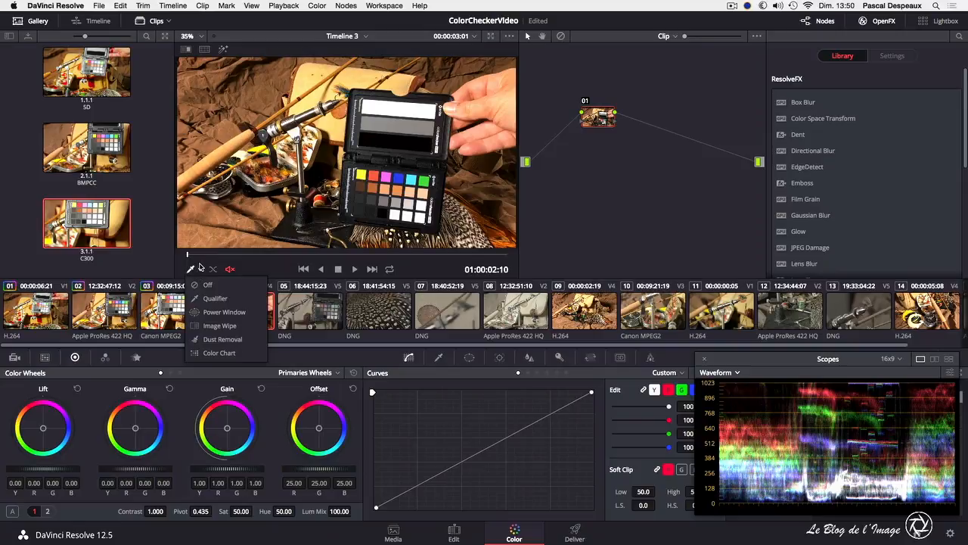
{"action": "left_click", "coordinate": [214, 352]}
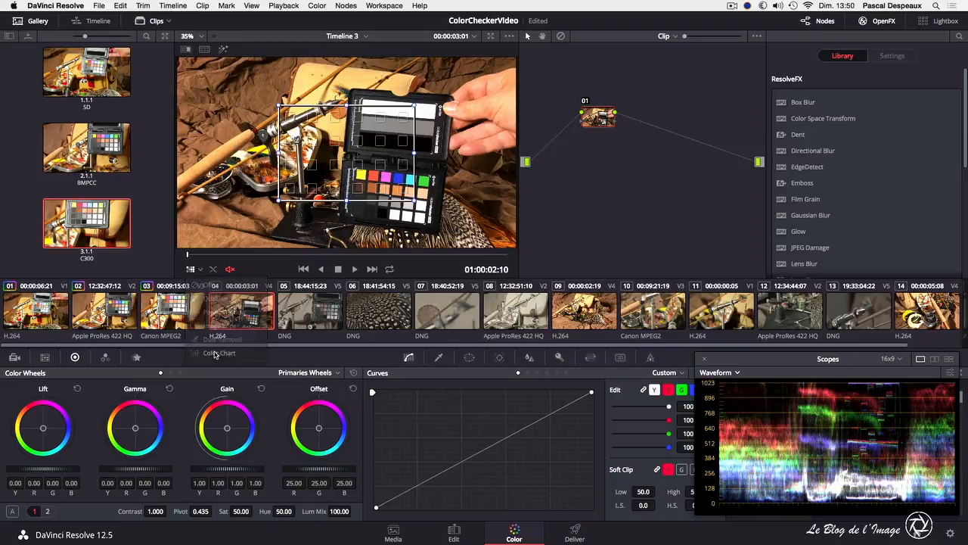
{"action": "left_click", "coordinate": [44, 357]}
{"action": "left_click", "coordinate": [287, 373]}
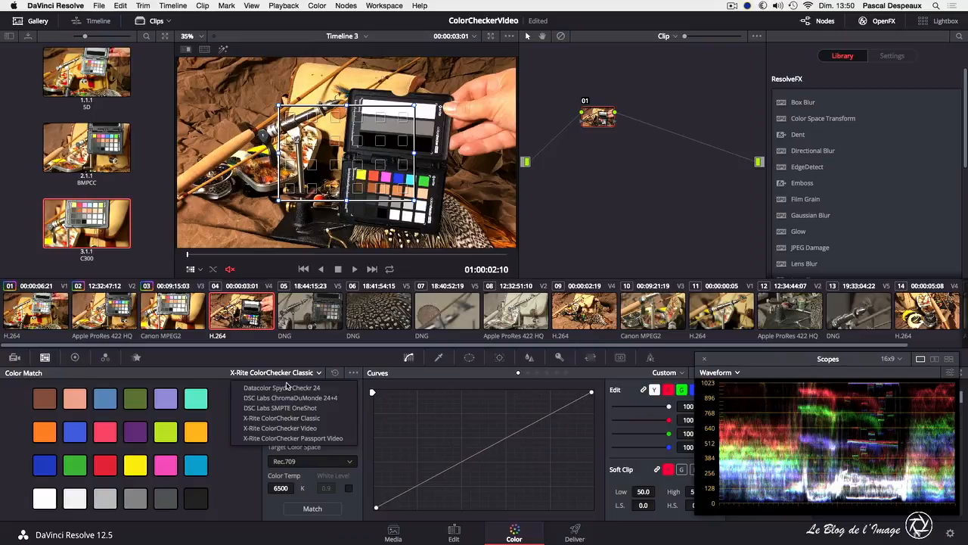
{"action": "left_click", "coordinate": [294, 438]}
Fit the chart overlay's four corners to the colour patches of the ColorChecker in the fourth clip.
{"action": "left_click_drag", "start_coordinate": [414, 201], "coordinate": [425, 224]}
{"action": "left_click_drag", "start_coordinate": [415, 103], "coordinate": [430, 174]}
{"action": "left_click_drag", "start_coordinate": [280, 106], "coordinate": [351, 169]}
{"action": "left_click_drag", "start_coordinate": [279, 199], "coordinate": [348, 218]}
{"action": "scroll", "coordinate": [399, 186], "scroll_direction": "up", "scroll_amount": 5}
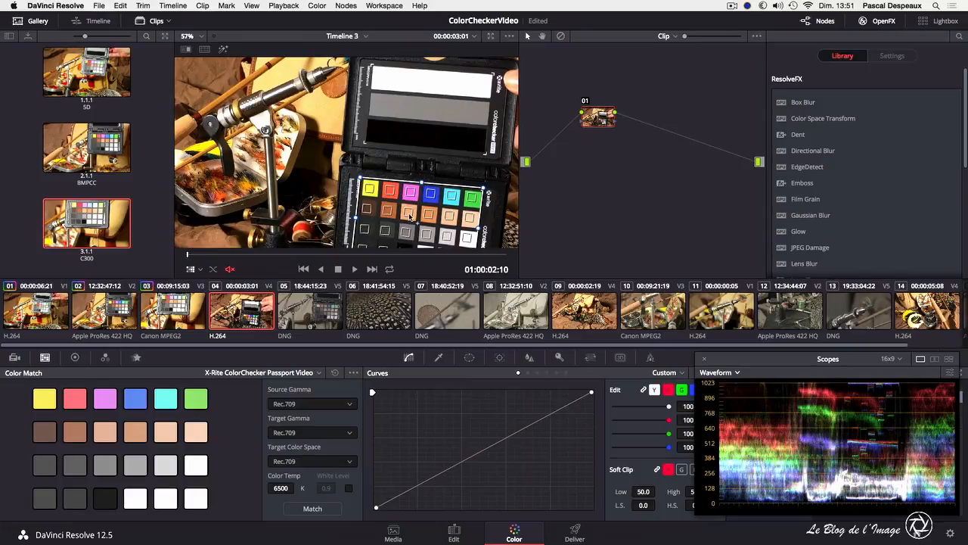
{"action": "scroll", "coordinate": [402, 186], "scroll_direction": "up", "scroll_amount": 2}
{"action": "left_click_drag", "start_coordinate": [405, 141], "coordinate": [410, 143]}
{"action": "left_click_drag", "start_coordinate": [397, 221], "coordinate": [396, 226]}
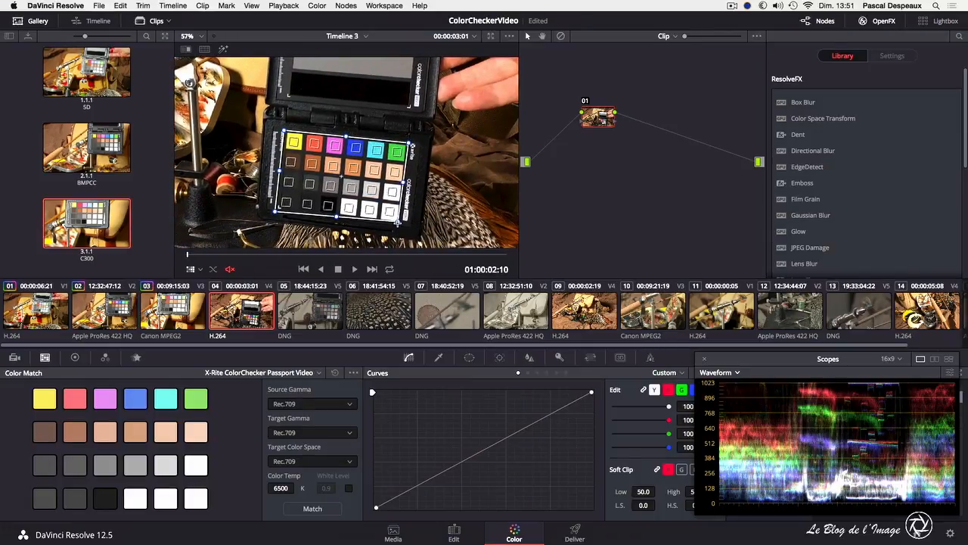
{"action": "left_click_drag", "start_coordinate": [277, 207], "coordinate": [280, 204]}
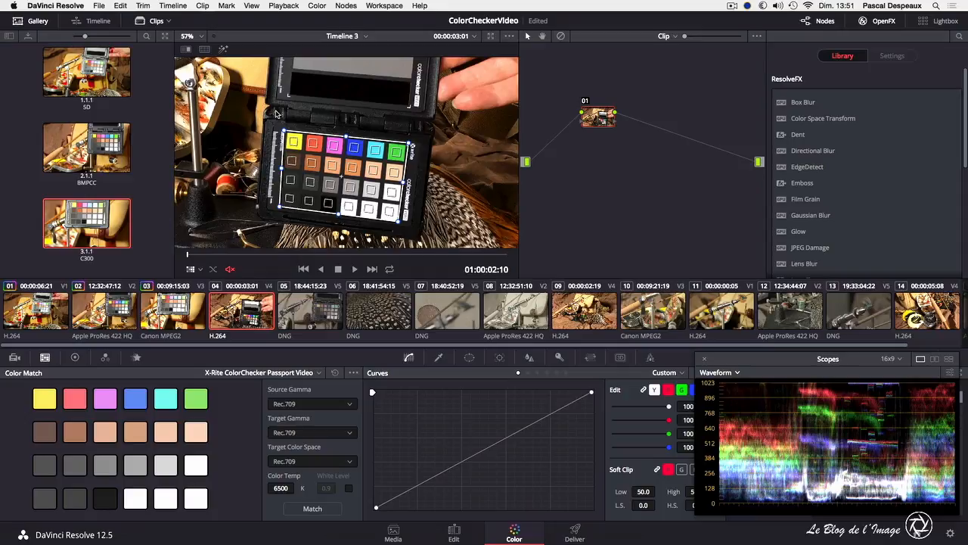
{"action": "left_click_drag", "start_coordinate": [283, 130], "coordinate": [286, 129]}
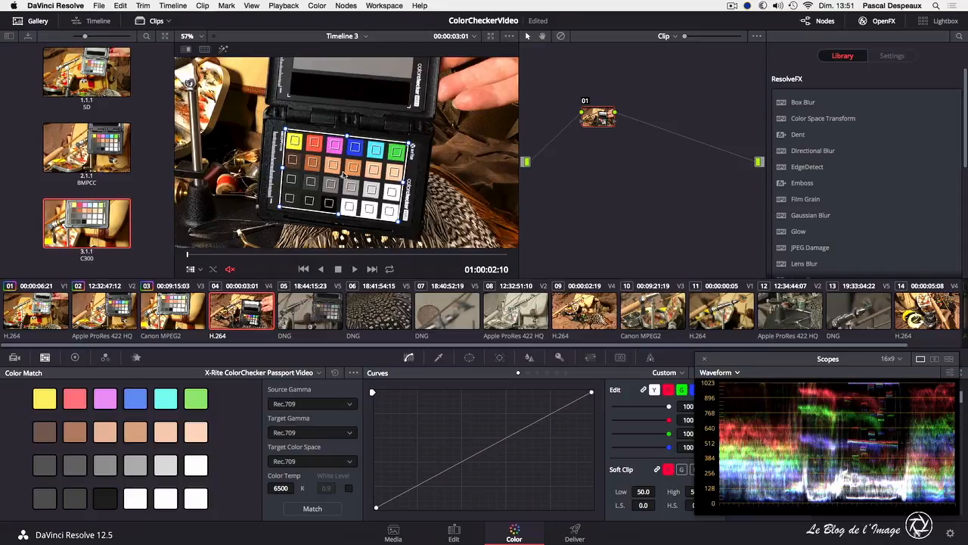
{"action": "right_click", "coordinate": [360, 187]}
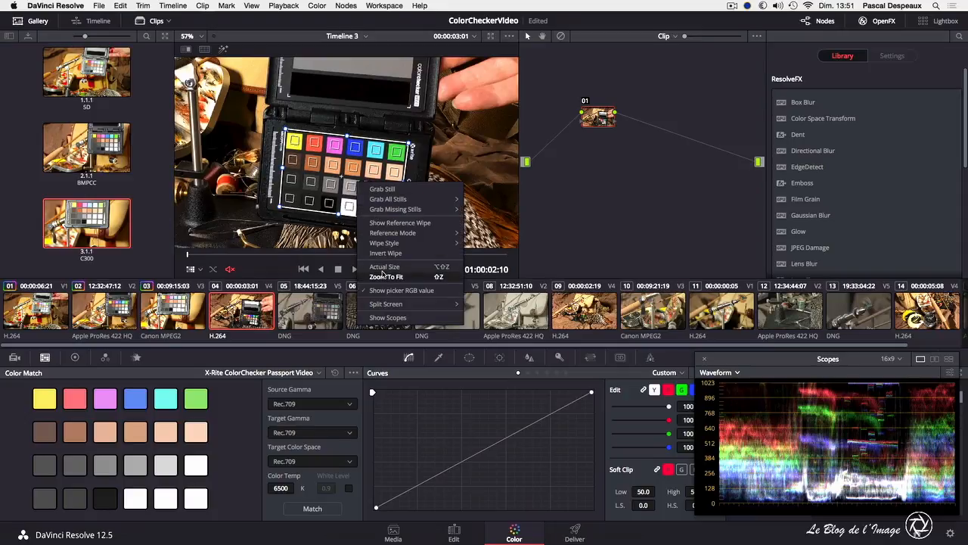
{"action": "left_click", "coordinate": [382, 277]}
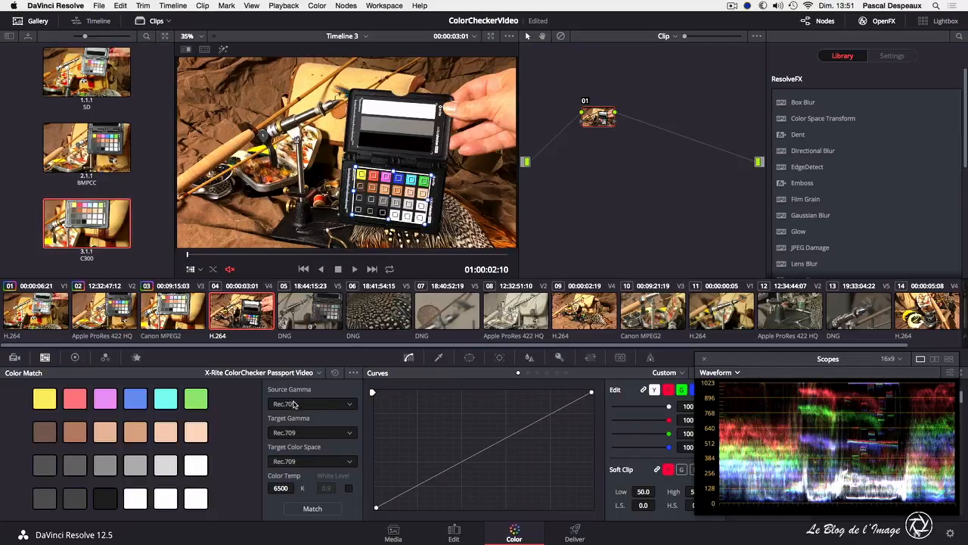
Match the fourth clip at 6500 K with Rec.709 settings, switch the viewer overlay to Qualifier and inspect the patches' RGB values.
{"action": "left_click", "coordinate": [304, 509]}
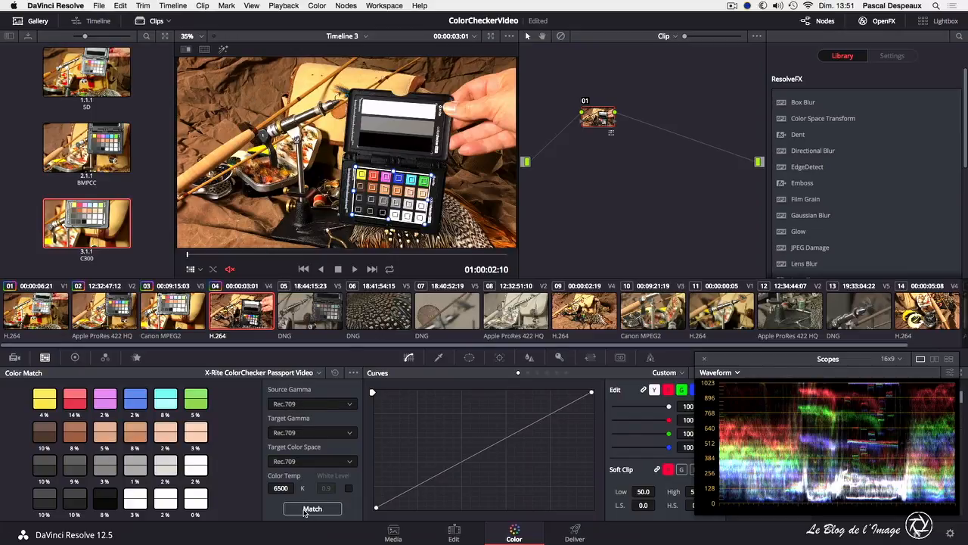
{"action": "left_click", "coordinate": [200, 270]}
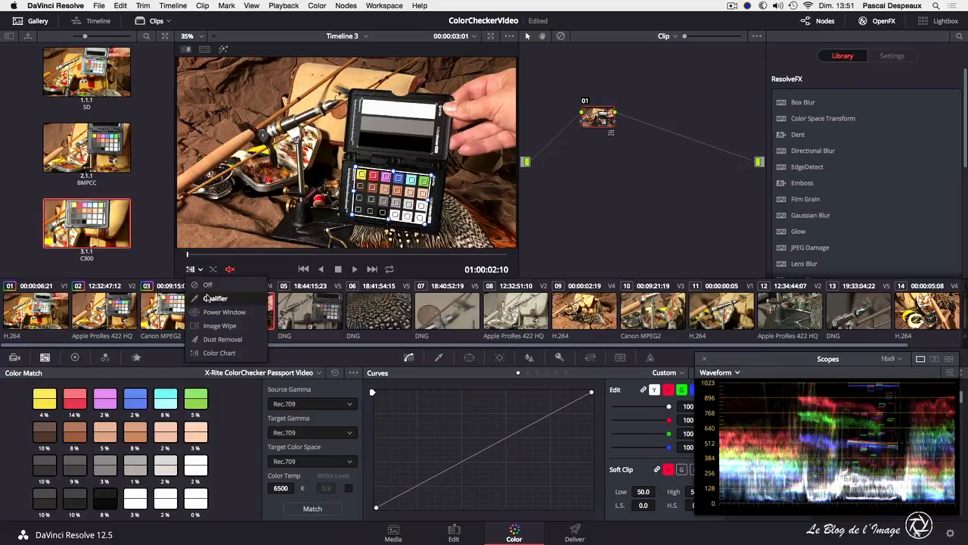
{"action": "left_click", "coordinate": [209, 298]}
{"action": "scroll", "coordinate": [349, 176], "scroll_direction": "down", "scroll_amount": 1}
{"action": "scroll", "coordinate": [350, 180], "scroll_direction": "up", "scroll_amount": 5}
{"action": "left_click_drag", "start_coordinate": [294, 135], "coordinate": [249, 97]}
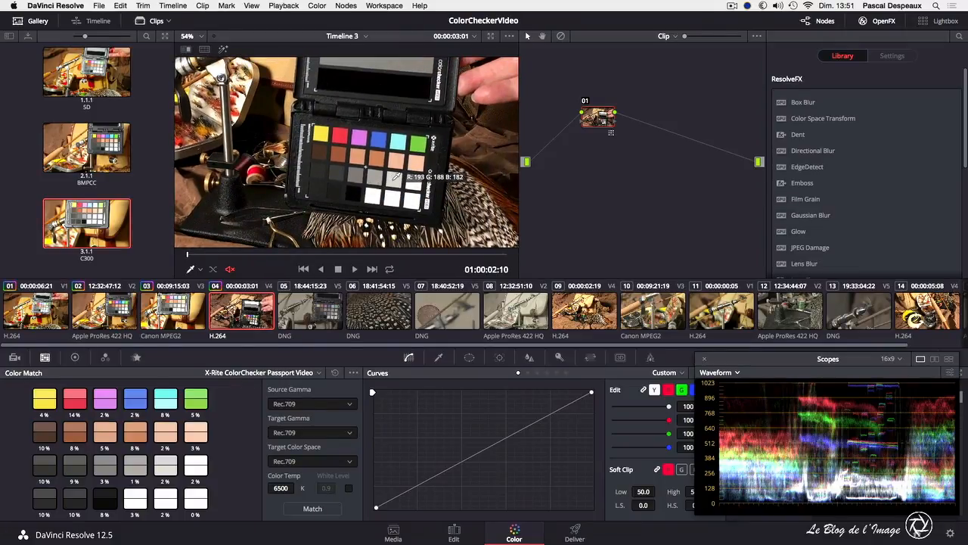
Reset the fourth clip's color match and match it again with a color temperature of 6900 K.
{"action": "left_click", "coordinate": [353, 372]}
{"action": "left_click", "coordinate": [378, 396]}
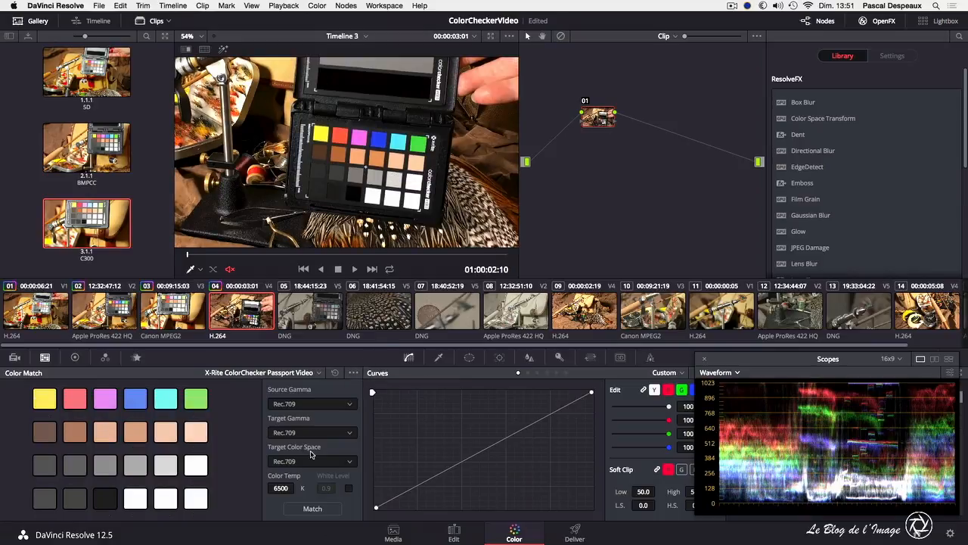
{"action": "left_click", "coordinate": [282, 488]}
{"action": "left_click", "coordinate": [306, 509]}
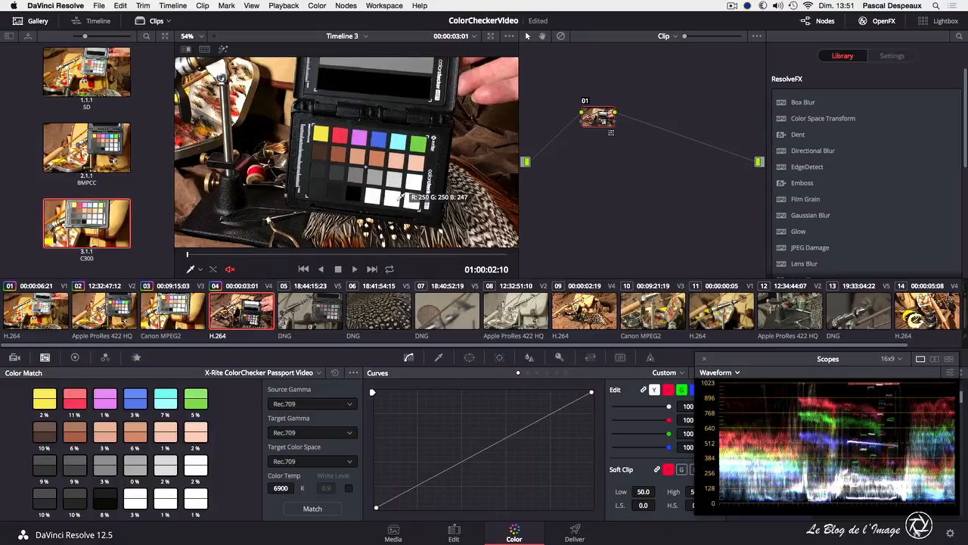
Add two serial nodes after the color-matched node on the fourth clip.
{"action": "left_click", "coordinate": [346, 5]}
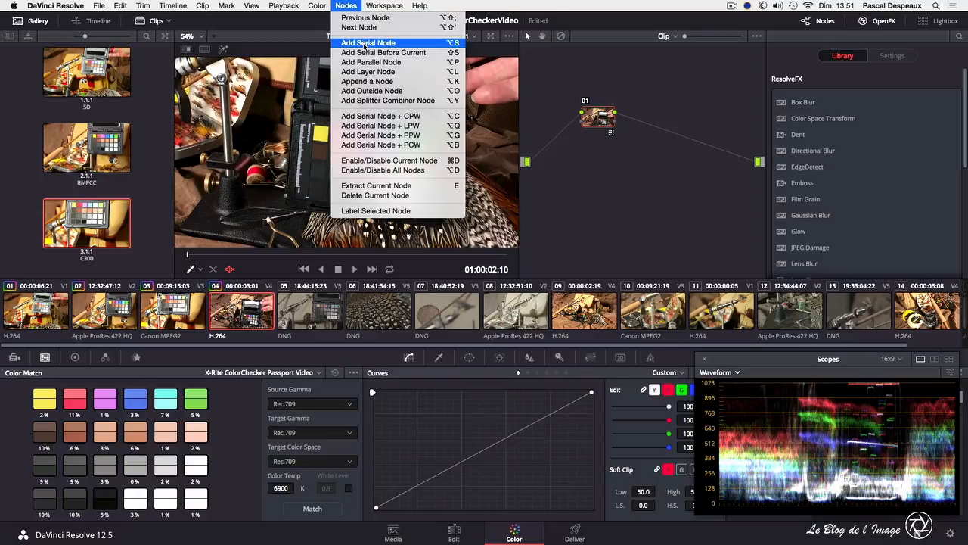
{"action": "left_click", "coordinate": [365, 43]}
{"action": "right_click", "coordinate": [344, 133]}
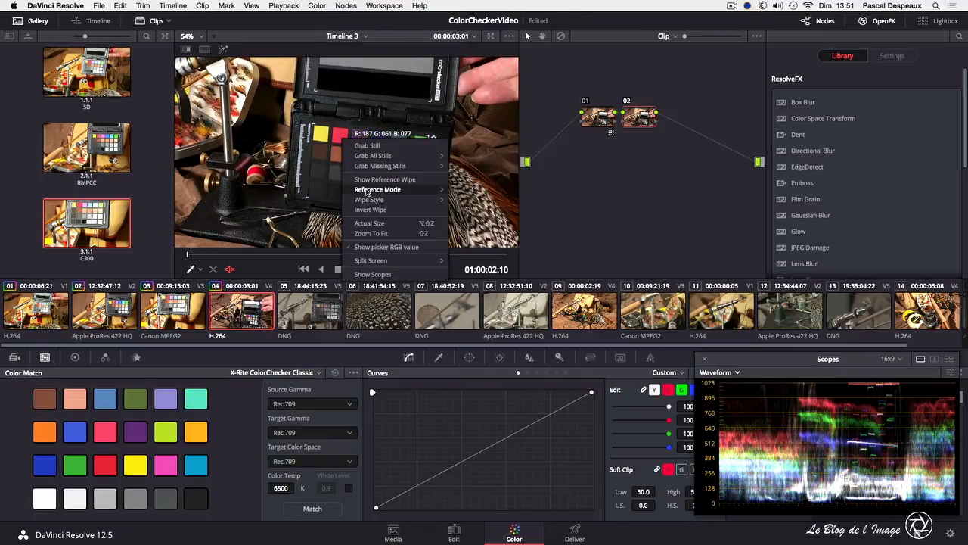
{"action": "left_click", "coordinate": [378, 233]}
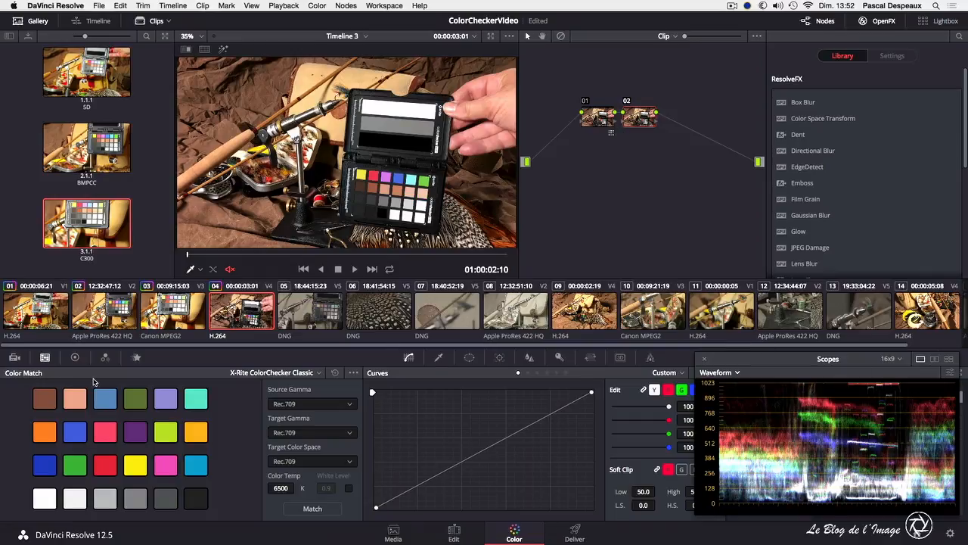
{"action": "left_click", "coordinate": [348, 5]}
{"action": "left_click", "coordinate": [362, 44]}
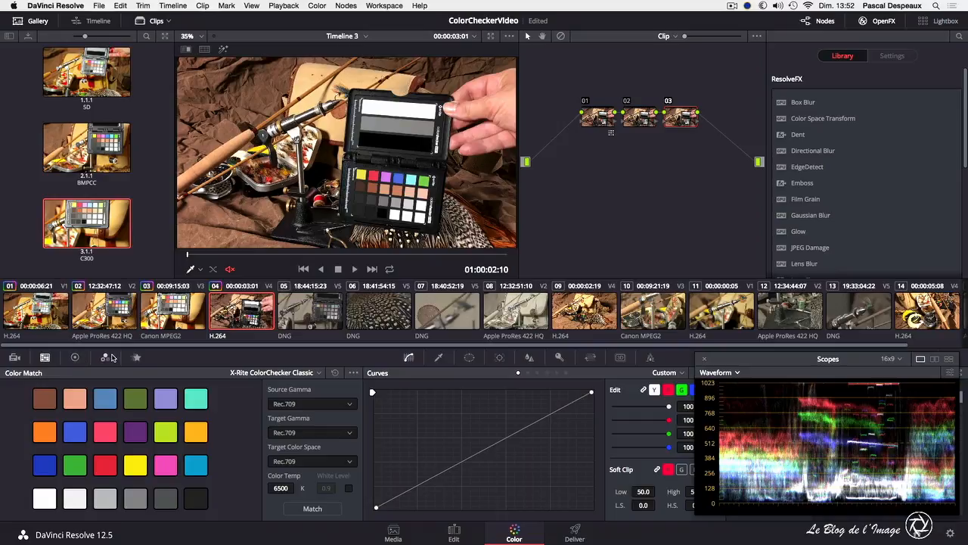
On the third node, set each RGB Mixer output's own channel to 2.00 and the key output gain to 0.303.
{"action": "left_click", "coordinate": [105, 357]}
{"action": "left_click_drag", "start_coordinate": [330, 425], "coordinate": [330, 402]}
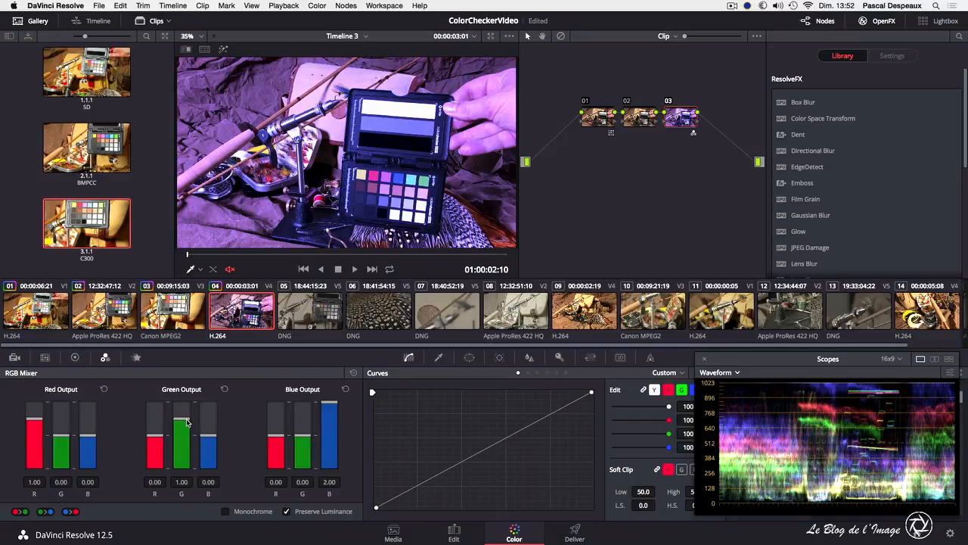
{"action": "left_click_drag", "start_coordinate": [183, 422], "coordinate": [181, 402]}
{"action": "left_click_drag", "start_coordinate": [42, 421], "coordinate": [33, 382]}
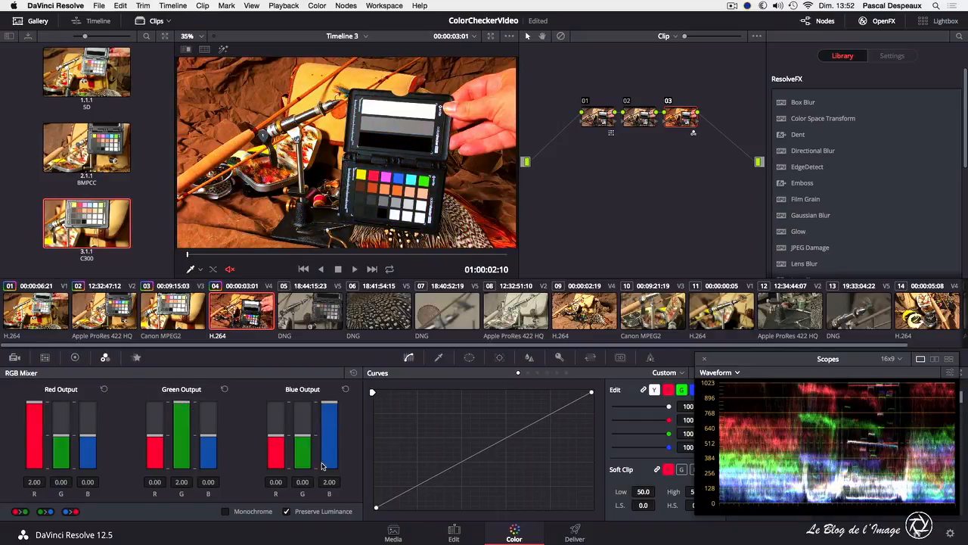
{"action": "left_click", "coordinate": [559, 358]}
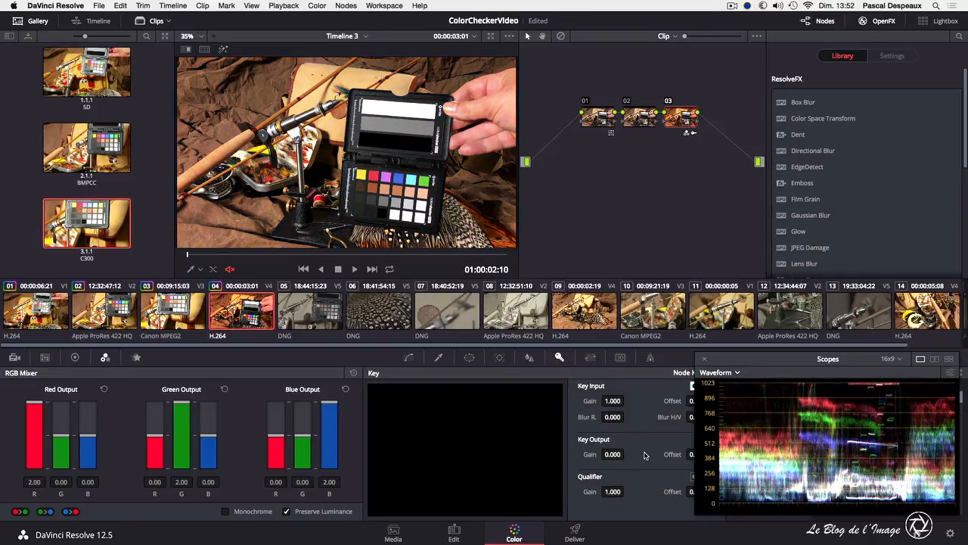
{"action": "left_click_drag", "start_coordinate": [611, 454], "coordinate": [620, 454]}
{"action": "left_click_drag", "start_coordinate": [705, 442], "coordinate": [763, 437]}
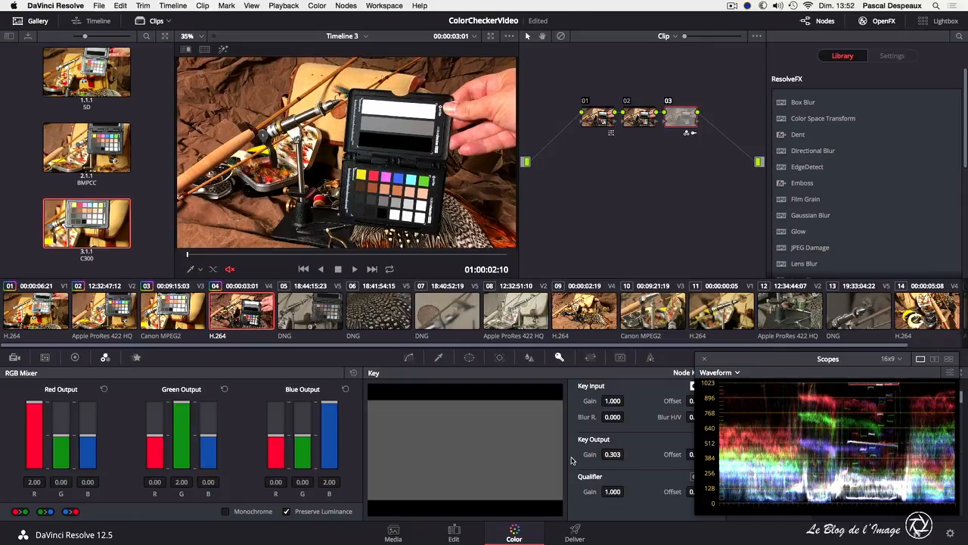
Set the second node's primaries to Lift -0.01, Gamma 0.03 and Gain 1.05, and balance Gamma slightly away from blue to B 0.02.
{"action": "left_click", "coordinate": [645, 119]}
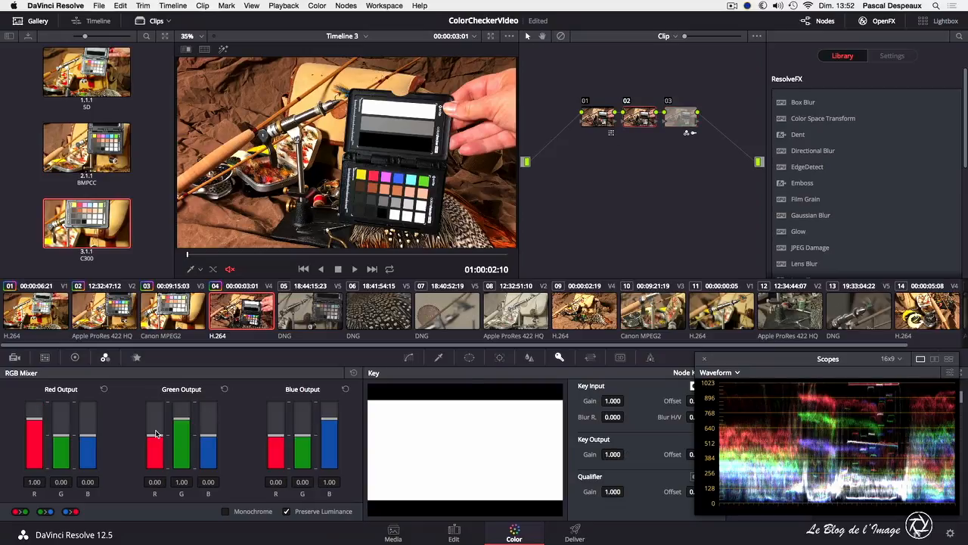
{"action": "left_click", "coordinate": [73, 357]}
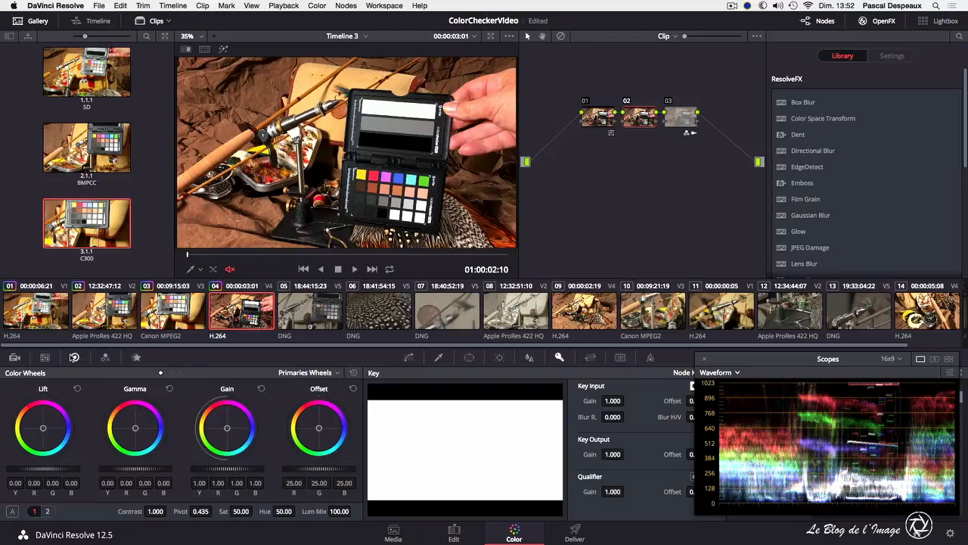
{"action": "left_click_drag", "start_coordinate": [118, 472], "coordinate": [127, 472]}
{"action": "left_click_drag", "start_coordinate": [63, 472], "coordinate": [56, 472]}
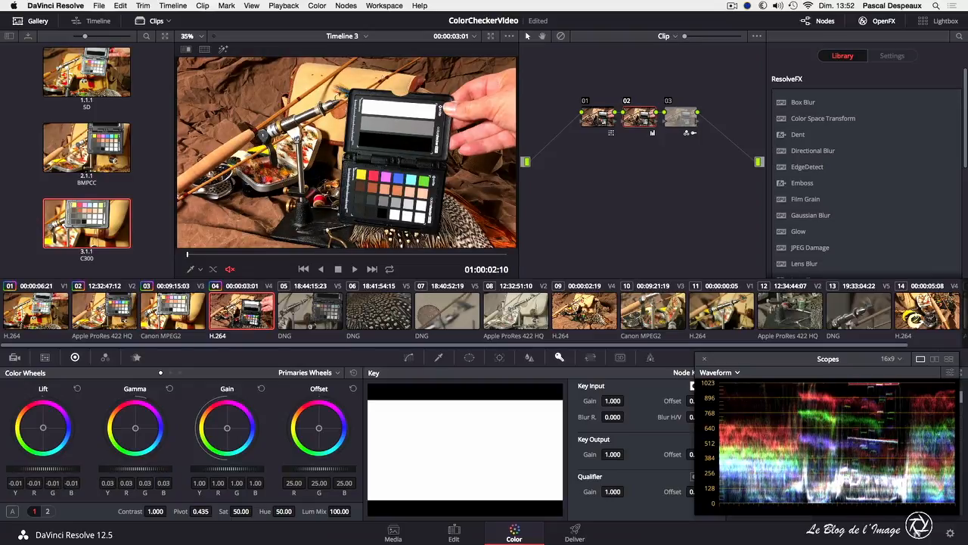
{"action": "left_click_drag", "start_coordinate": [227, 469], "coordinate": [232, 469]}
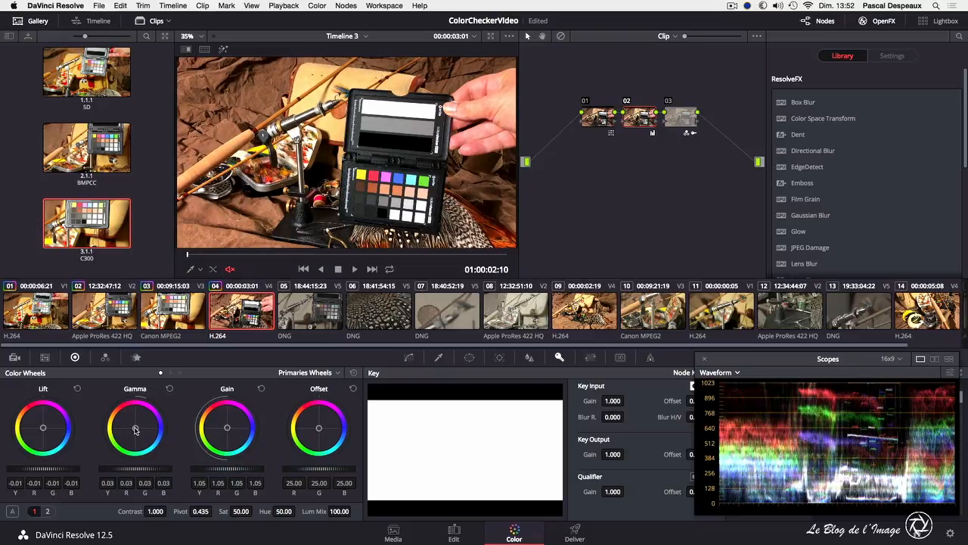
{"action": "left_click_drag", "start_coordinate": [135, 428], "coordinate": [134, 428]}
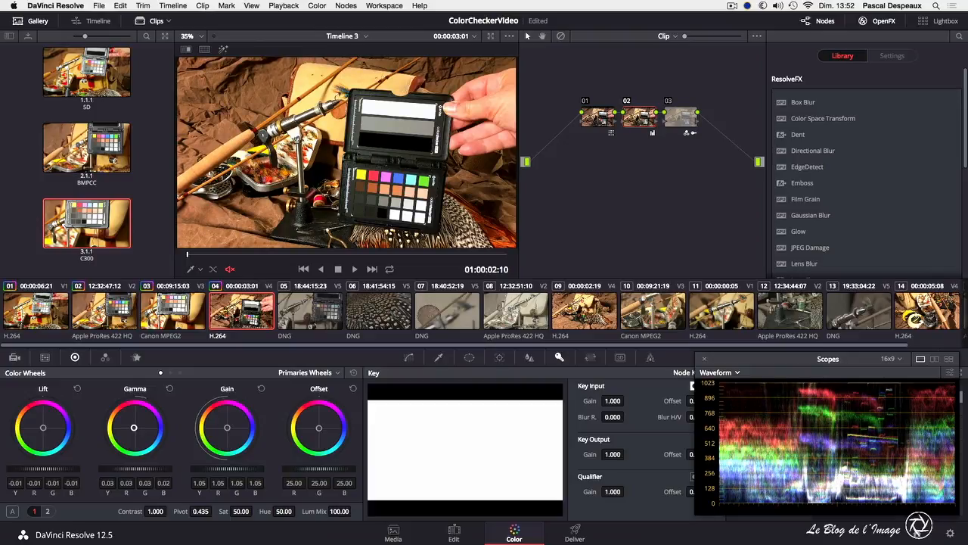
Raise the third node's key output gain to 0.353 and grab a still of the fourth clip labelled iPhone6.
{"action": "left_click", "coordinate": [680, 116]}
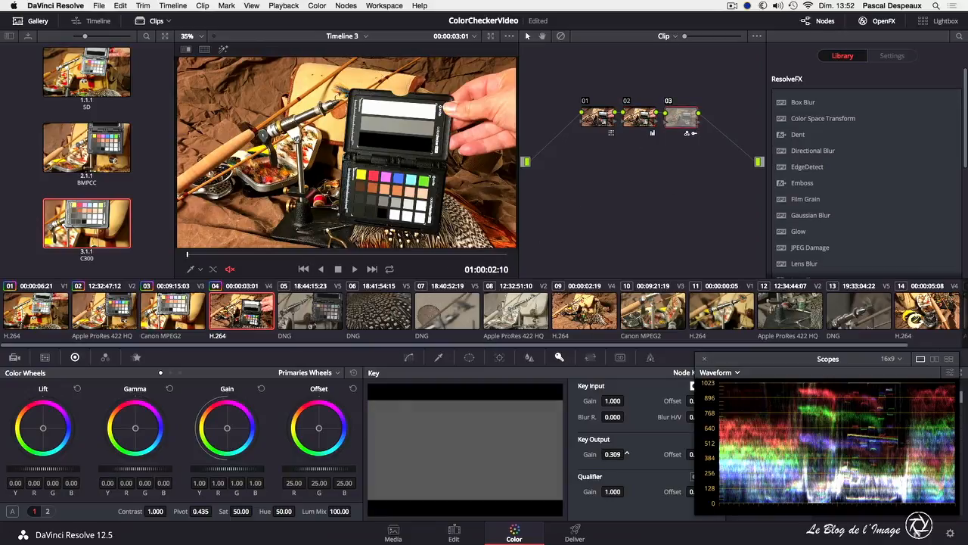
{"action": "left_click_drag", "start_coordinate": [626, 454], "coordinate": [626, 454]}
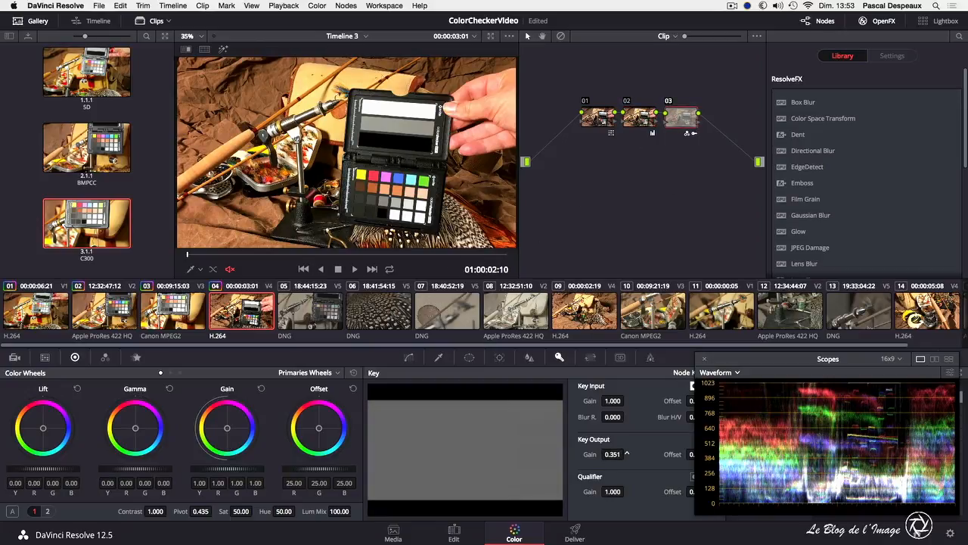
{"action": "right_click", "coordinate": [308, 124]}
{"action": "left_click", "coordinate": [323, 134]}
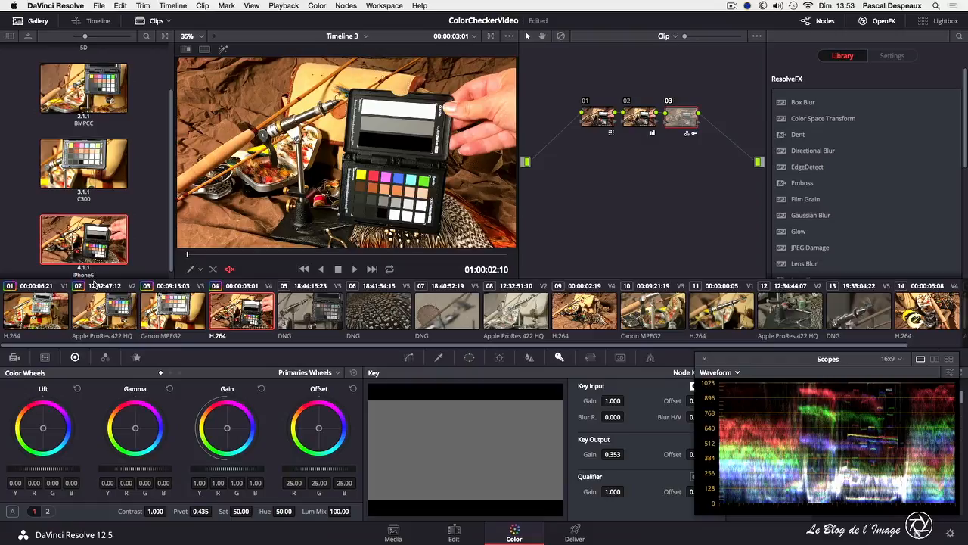
{"action": "left_click", "coordinate": [142, 243]}
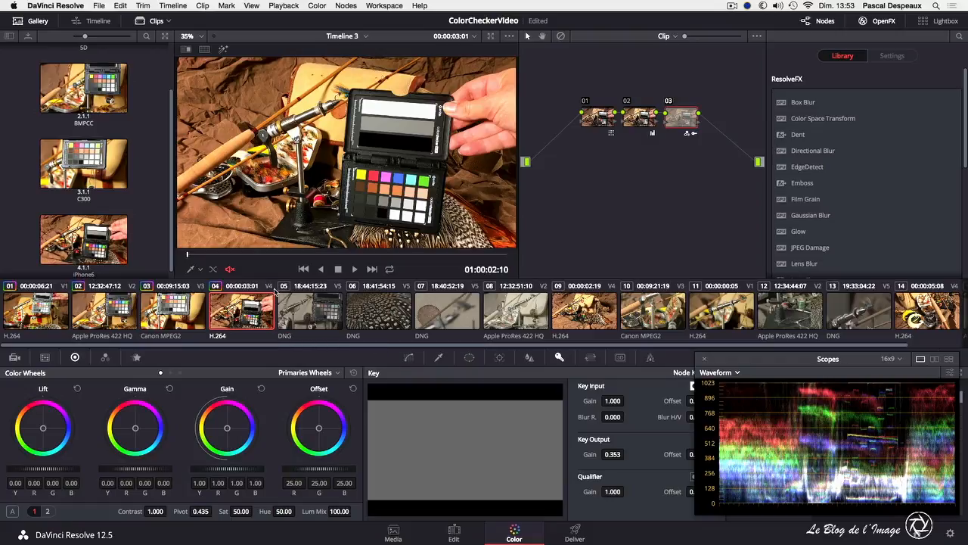
Select the fifth clip and set its Camera Raw decoding to use CinemaDNG Default.
{"action": "left_click", "coordinate": [305, 310]}
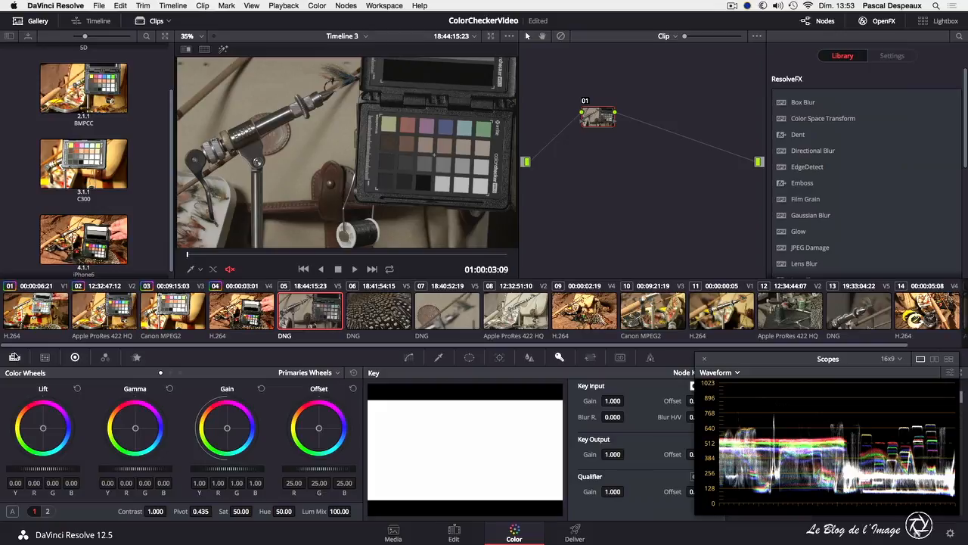
{"action": "left_click", "coordinate": [13, 356]}
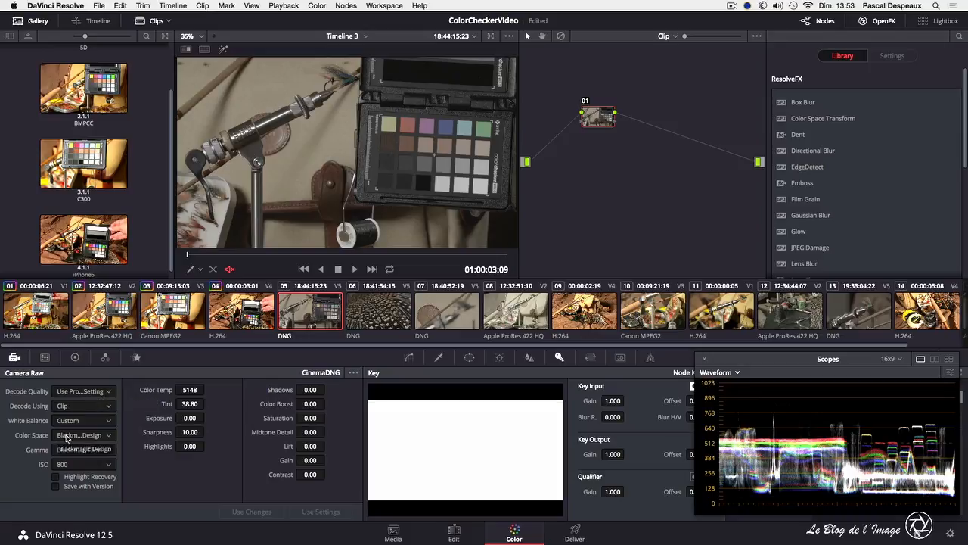
{"action": "left_click", "coordinate": [81, 392]}
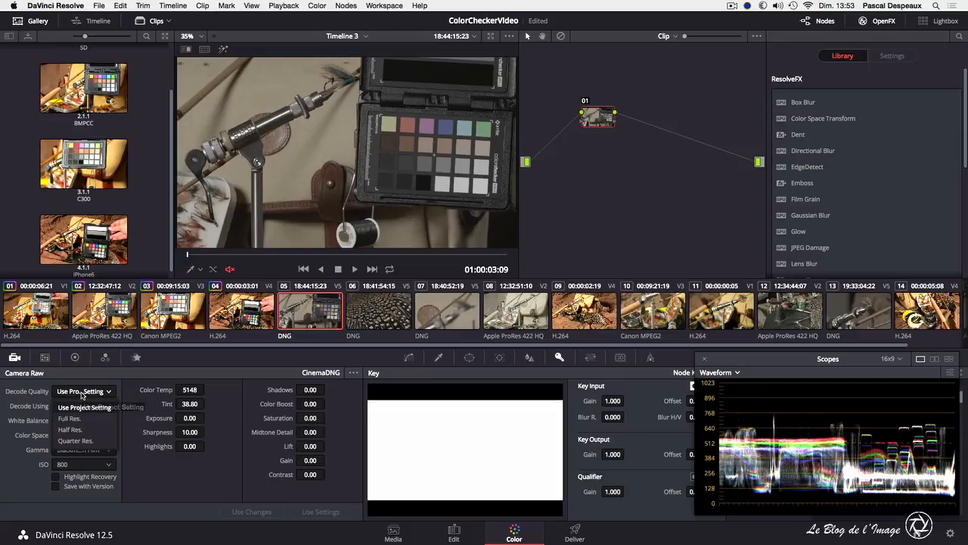
{"action": "left_click", "coordinate": [79, 406]}
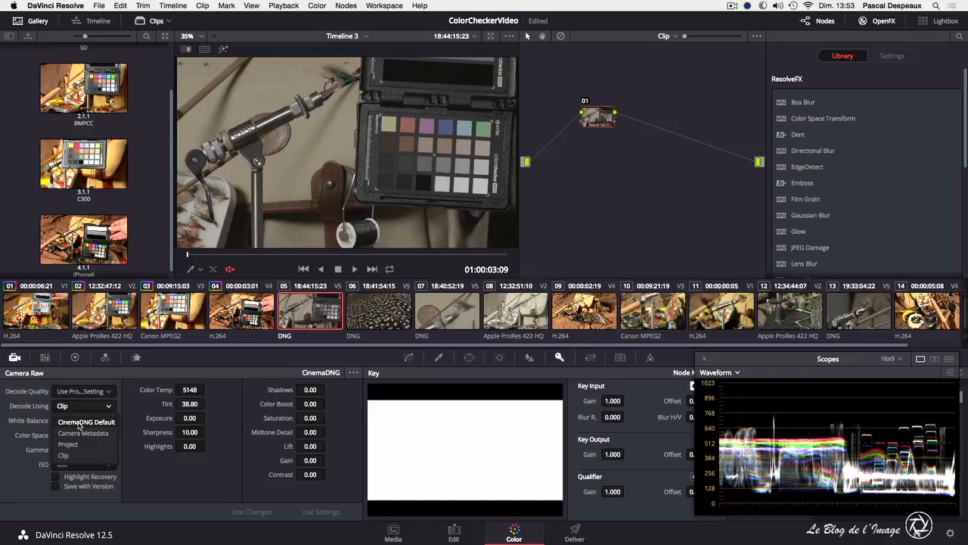
{"action": "left_click", "coordinate": [79, 422]}
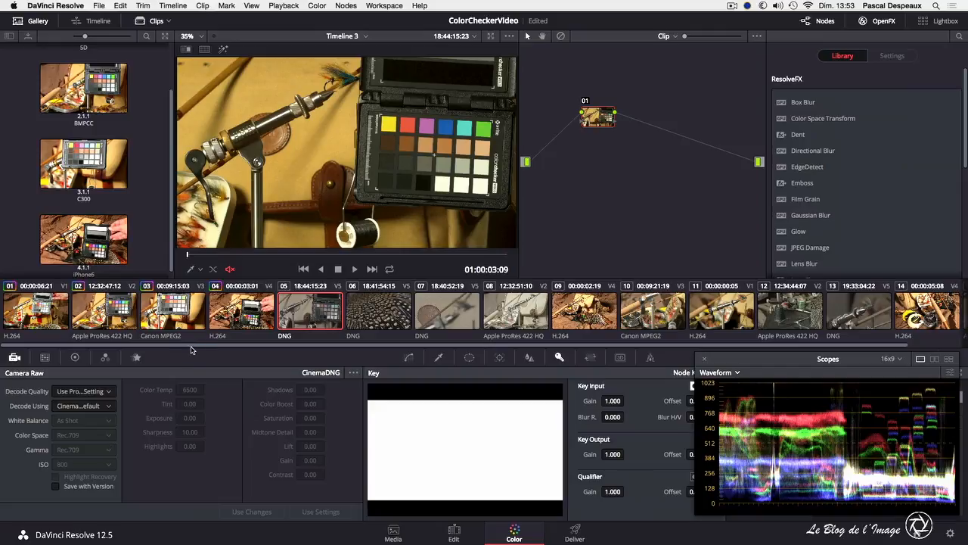
Choose X-Rite ColorChecker Passport Video as the Color Match chart for the fifth clip.
{"action": "left_click", "coordinate": [44, 358]}
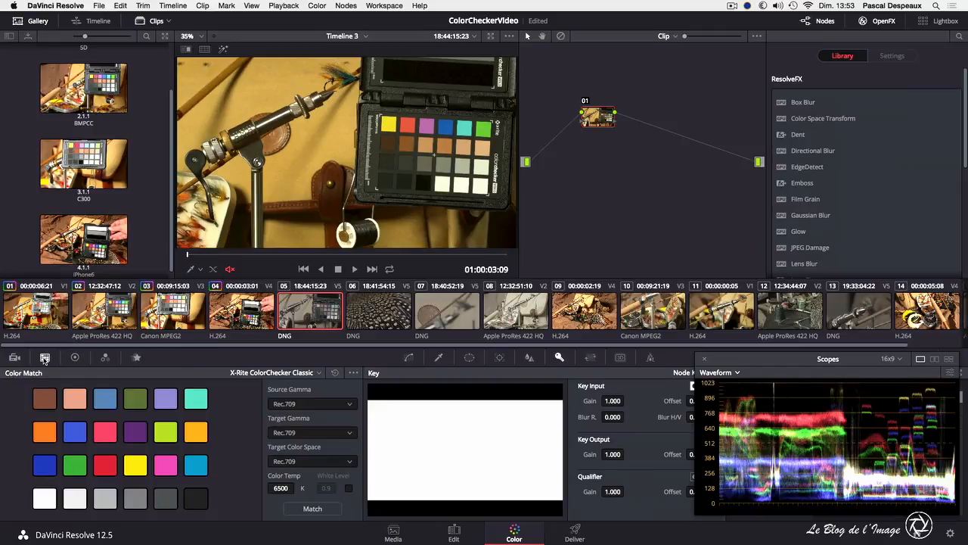
{"action": "left_click", "coordinate": [300, 372]}
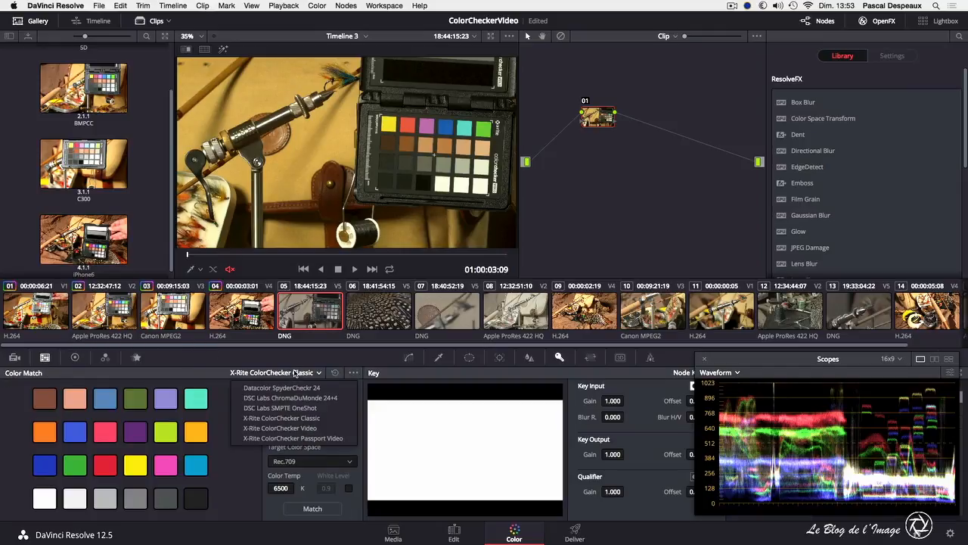
{"action": "left_click", "coordinate": [299, 437]}
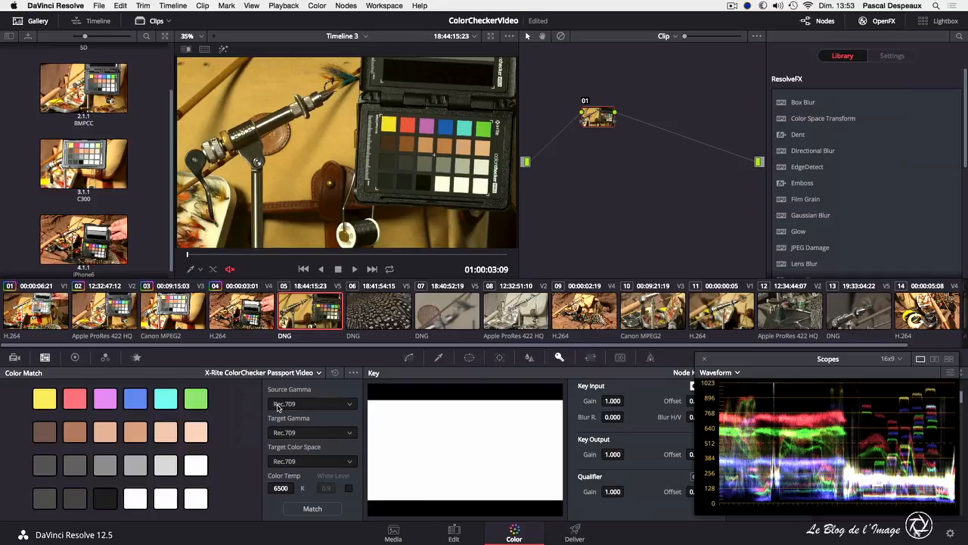
Switch the fifth clip's Camera Raw decoding back to using the Clip settings.
{"action": "left_click", "coordinate": [15, 357]}
{"action": "left_click", "coordinate": [72, 392]}
{"action": "left_click", "coordinate": [70, 405]}
{"action": "left_click", "coordinate": [70, 405]}
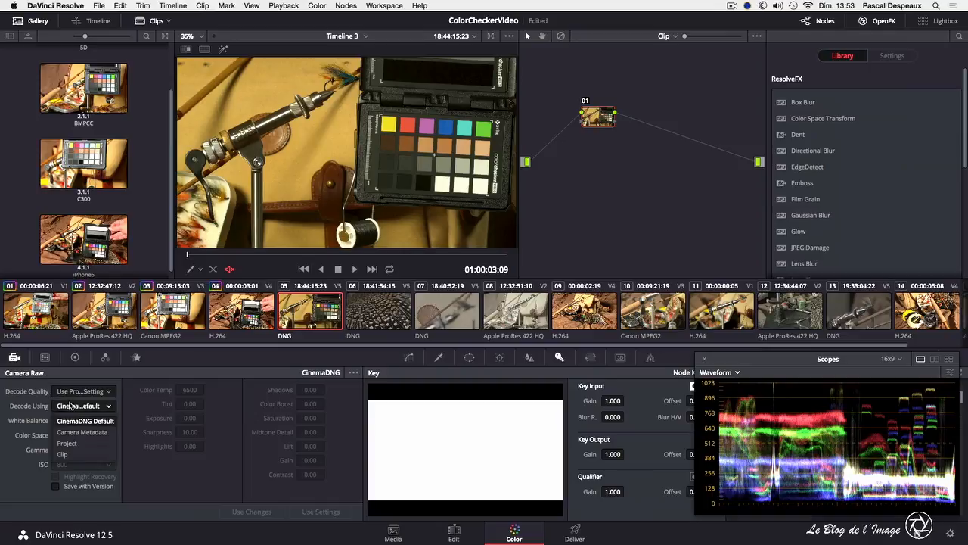
{"action": "left_click", "coordinate": [62, 454]}
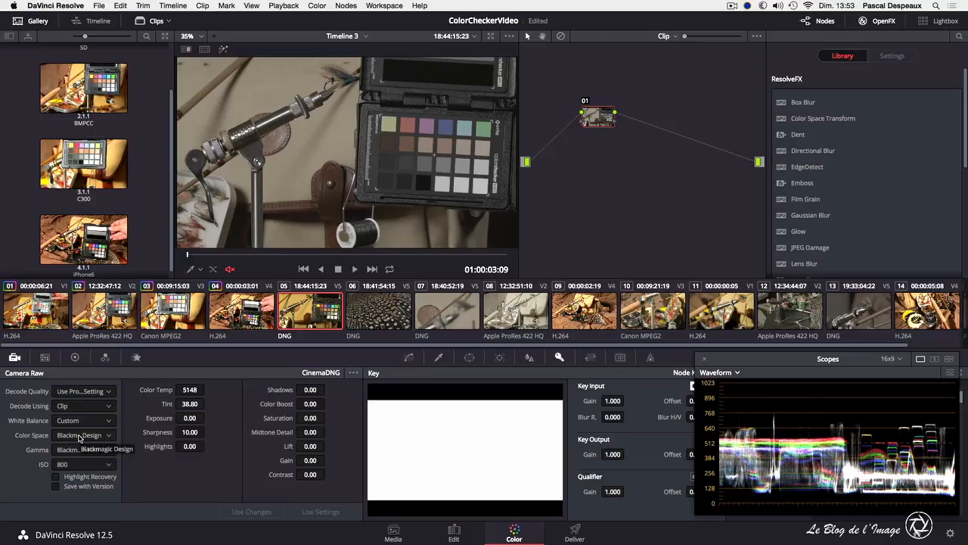
{"action": "left_click", "coordinate": [45, 357]}
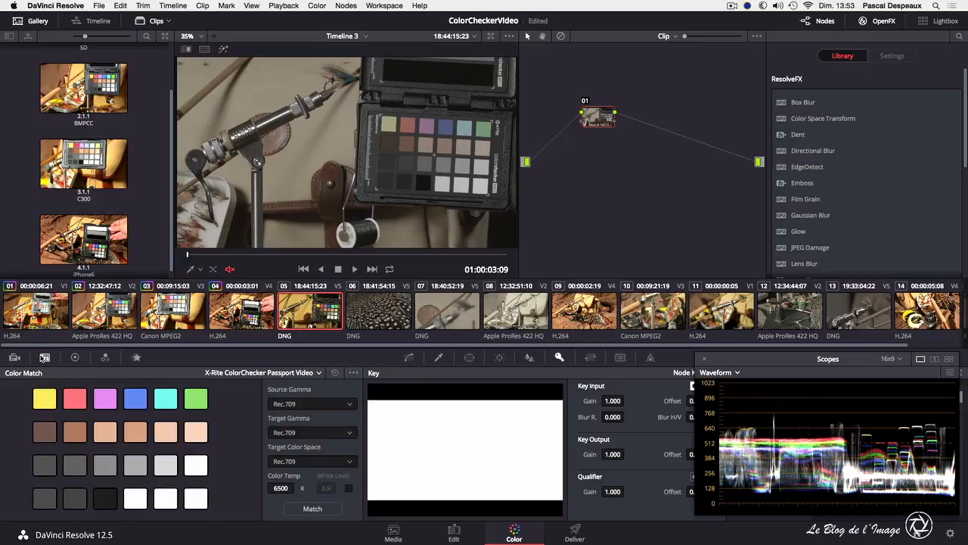
{"action": "left_click", "coordinate": [291, 403]}
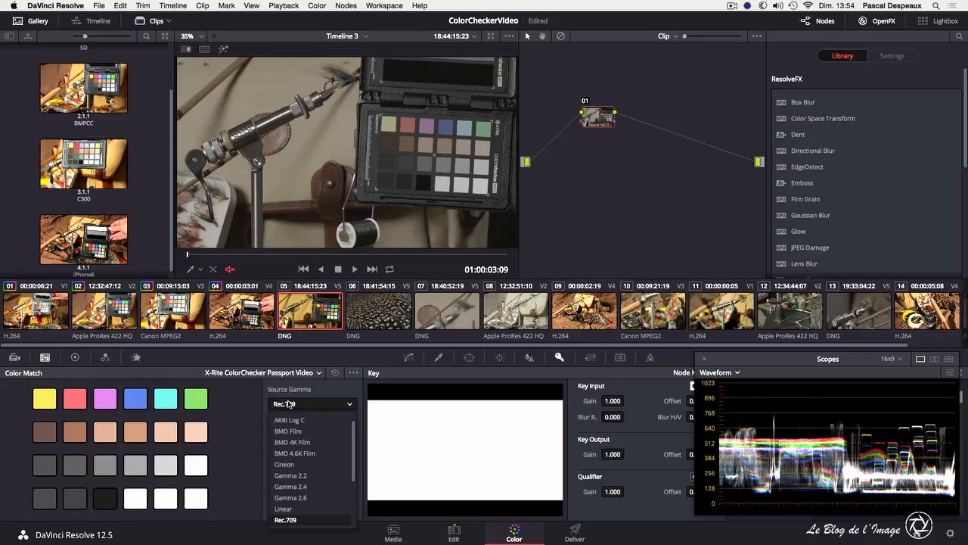
{"action": "left_click", "coordinate": [236, 392]}
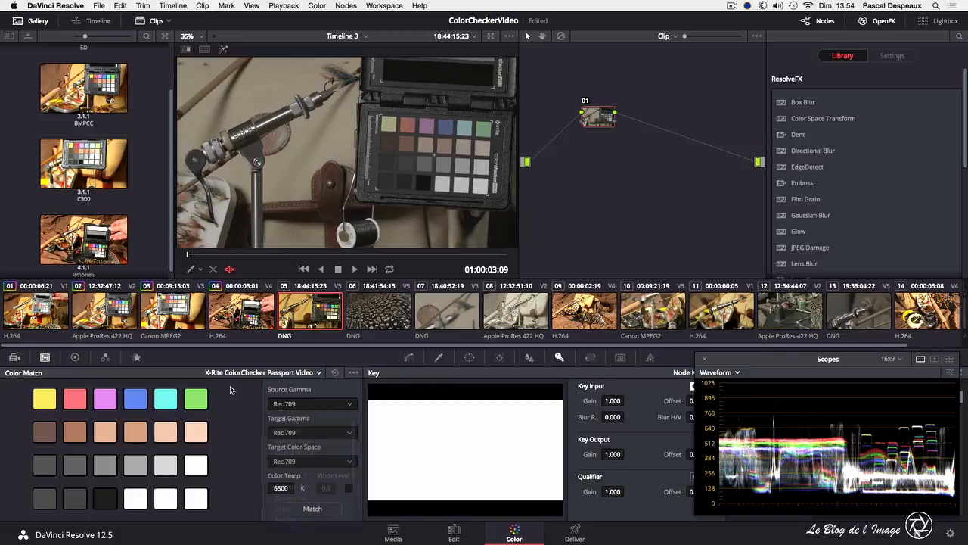
{"action": "left_click", "coordinate": [14, 357]}
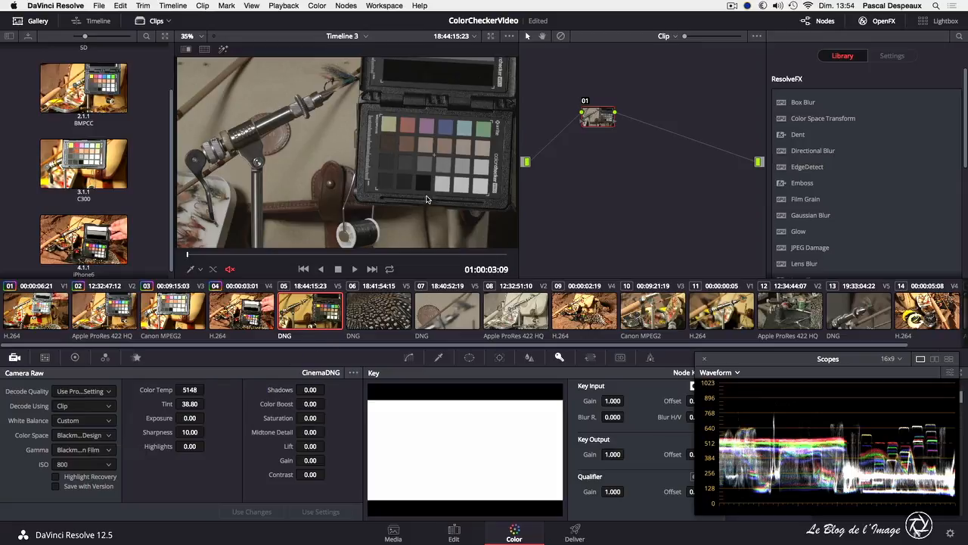
{"action": "left_click", "coordinate": [192, 270]}
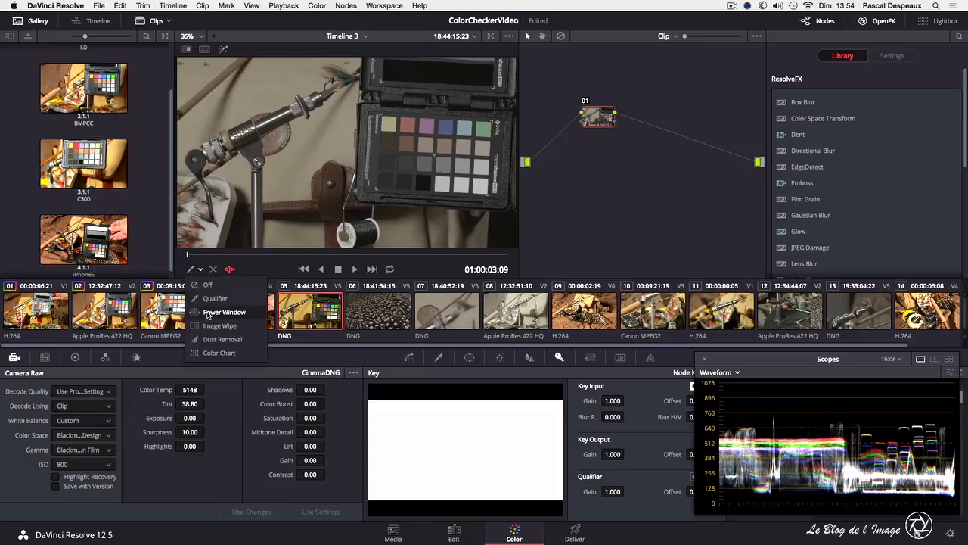
{"action": "left_click", "coordinate": [214, 298]}
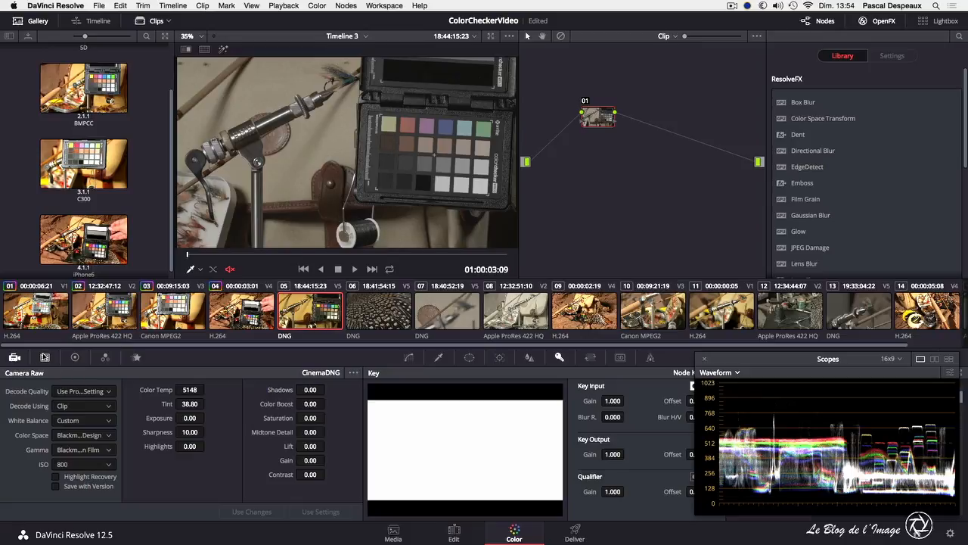
Overlay the color chart grid on the fifth clip's image and move its four corners onto the ColorChecker patches.
{"action": "left_click", "coordinate": [45, 357]}
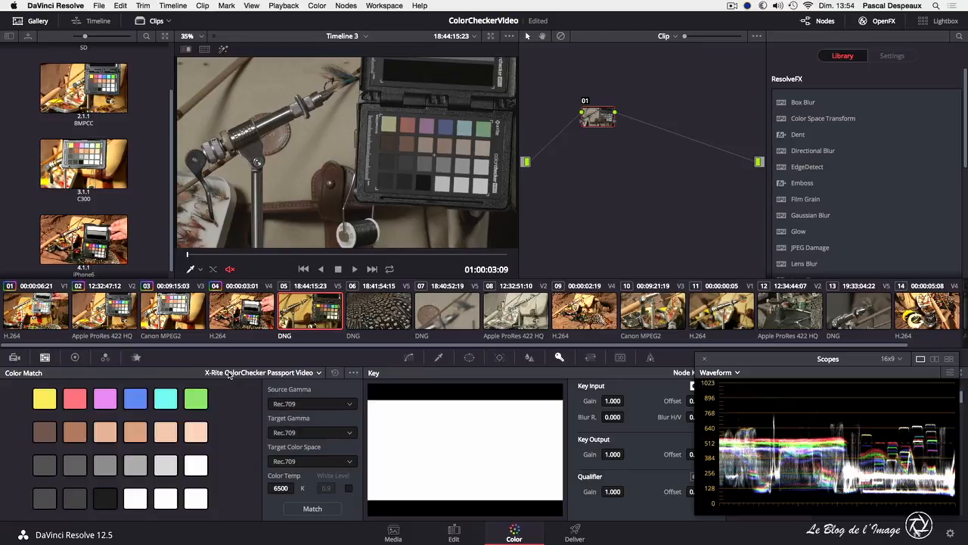
{"action": "left_click", "coordinate": [200, 269]}
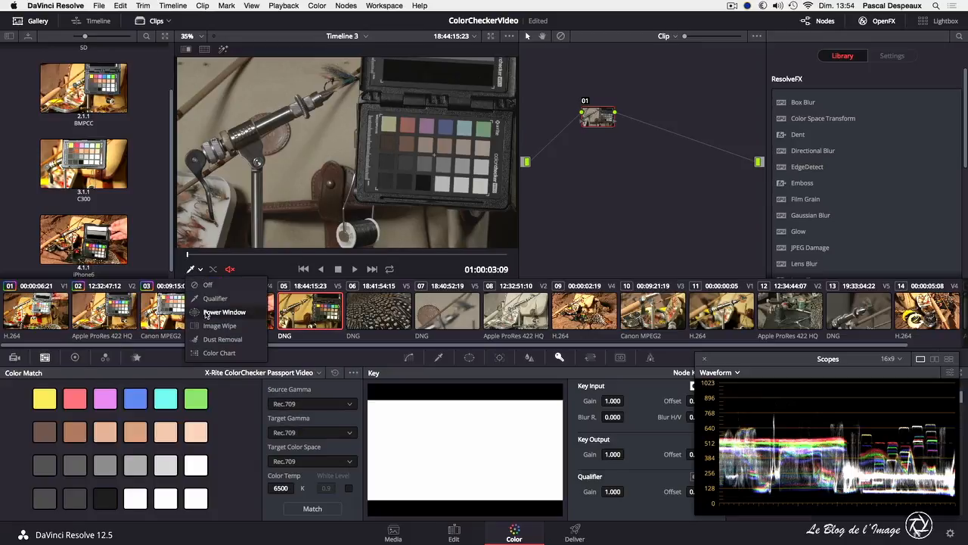
{"action": "left_click", "coordinate": [217, 351]}
{"action": "left_click_drag", "start_coordinate": [414, 105], "coordinate": [492, 121]}
{"action": "left_click_drag", "start_coordinate": [414, 201], "coordinate": [489, 195]}
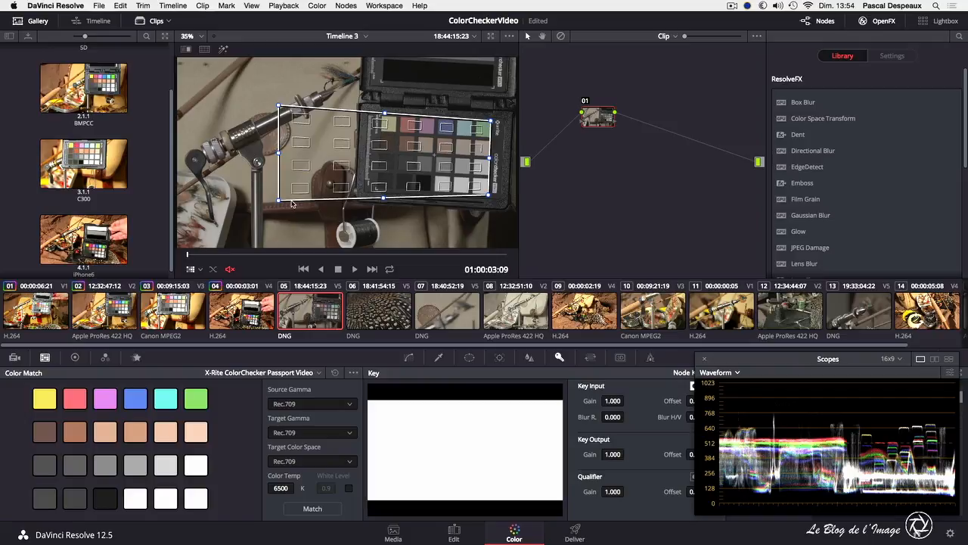
{"action": "left_click_drag", "start_coordinate": [279, 201], "coordinate": [376, 190]}
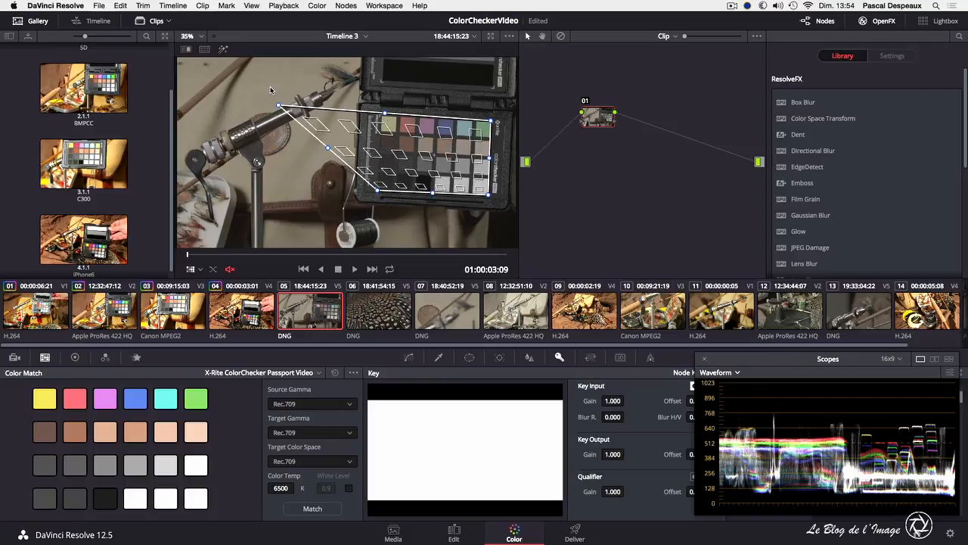
{"action": "left_click_drag", "start_coordinate": [277, 105], "coordinate": [375, 112]}
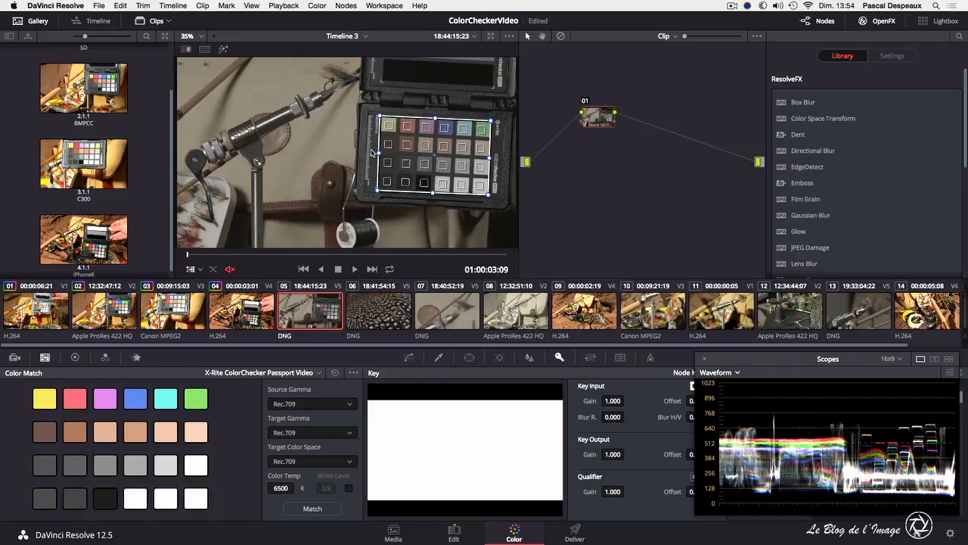
Fine-tune the four corners of the chart grid so every sample square sits centred on its patch.
{"action": "scroll", "coordinate": [399, 161], "scroll_direction": "up", "scroll_amount": 1}
{"action": "scroll", "coordinate": [400, 160], "scroll_direction": "up", "scroll_amount": 1}
{"action": "left_click_drag", "start_coordinate": [454, 149], "coordinate": [340, 156]}
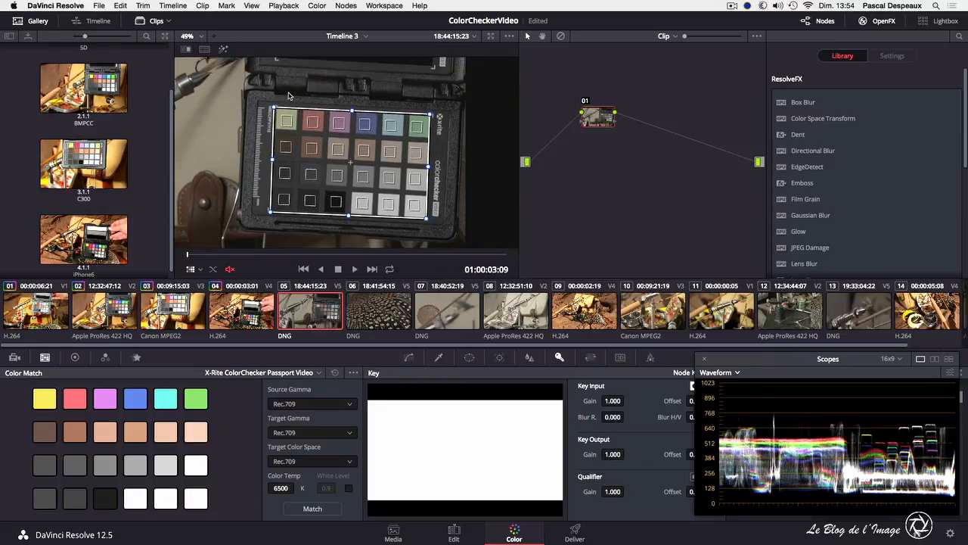
{"action": "left_click_drag", "start_coordinate": [274, 107], "coordinate": [273, 104]}
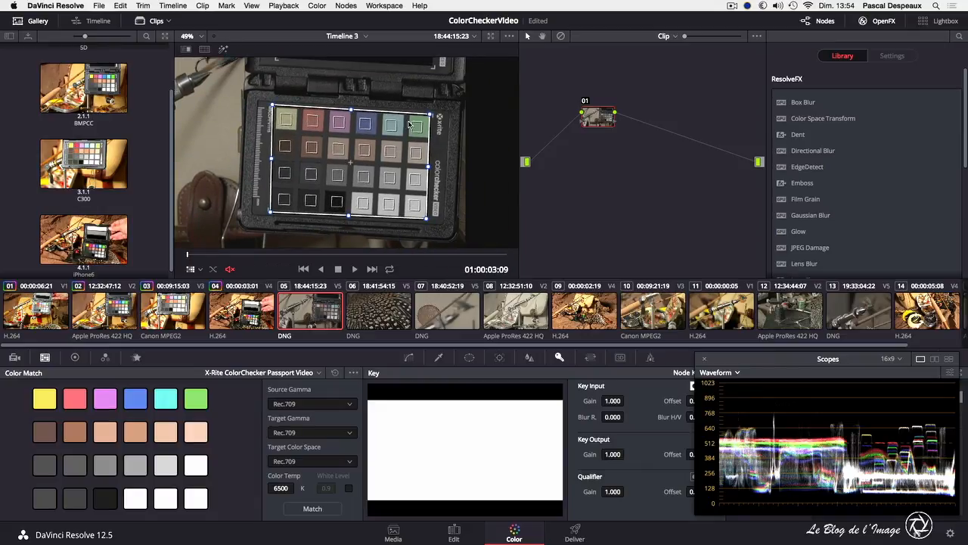
{"action": "left_click_drag", "start_coordinate": [428, 114], "coordinate": [433, 113]}
{"action": "left_click_drag", "start_coordinate": [427, 218], "coordinate": [427, 220]}
{"action": "left_click_drag", "start_coordinate": [269, 212], "coordinate": [266, 212]}
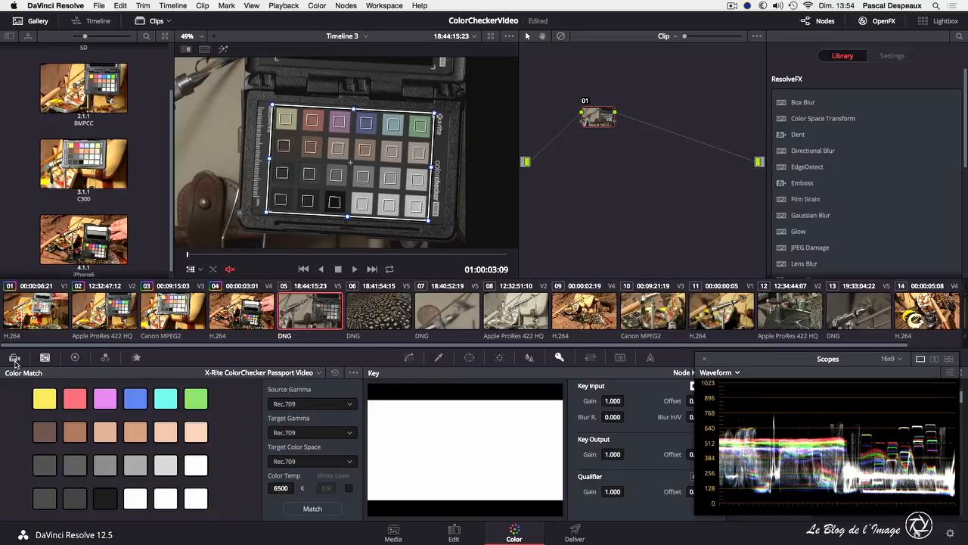
Color-match the clip with BMD Film as source gamma, and switch the viewer overlay from the color chart to Qualifier.
{"action": "left_click", "coordinate": [15, 358]}
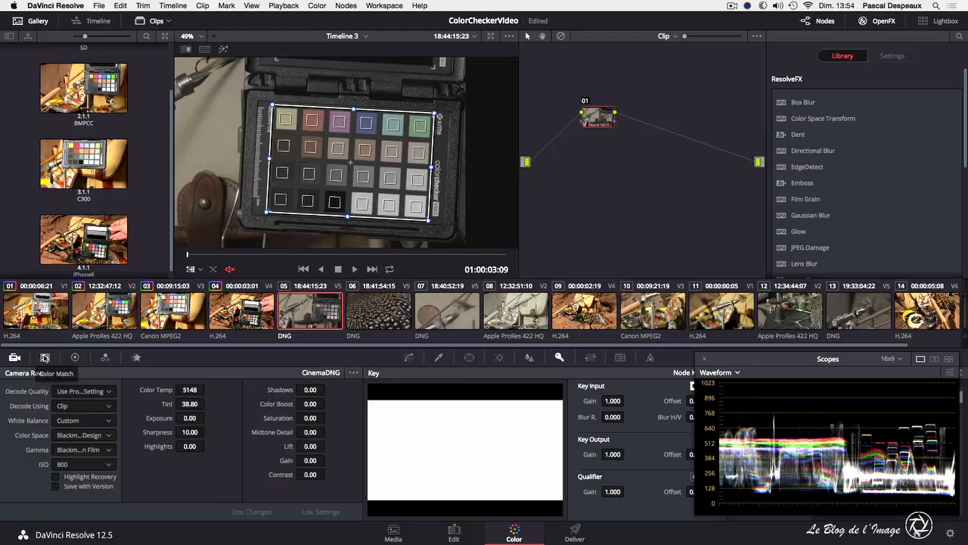
{"action": "left_click", "coordinate": [45, 357]}
{"action": "left_click", "coordinate": [285, 400]}
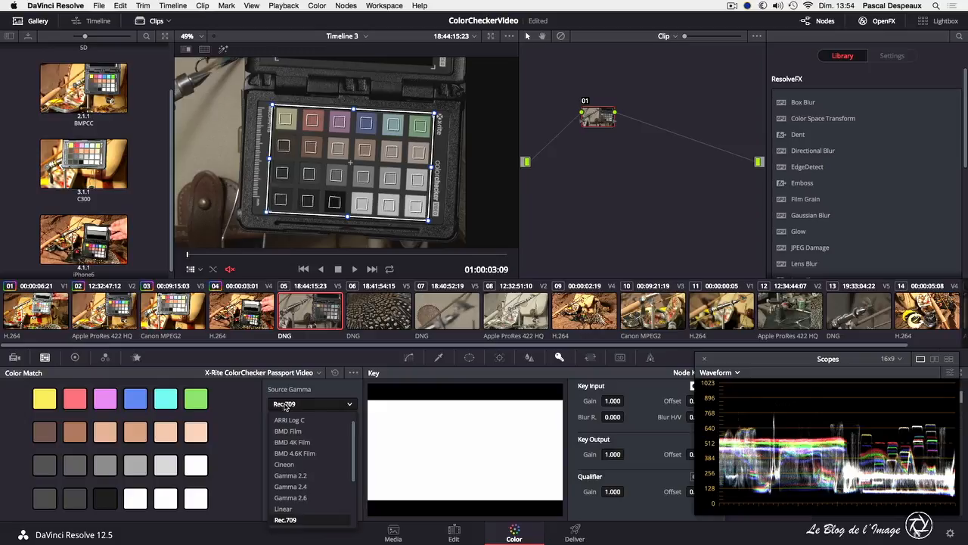
{"action": "left_click", "coordinate": [290, 432]}
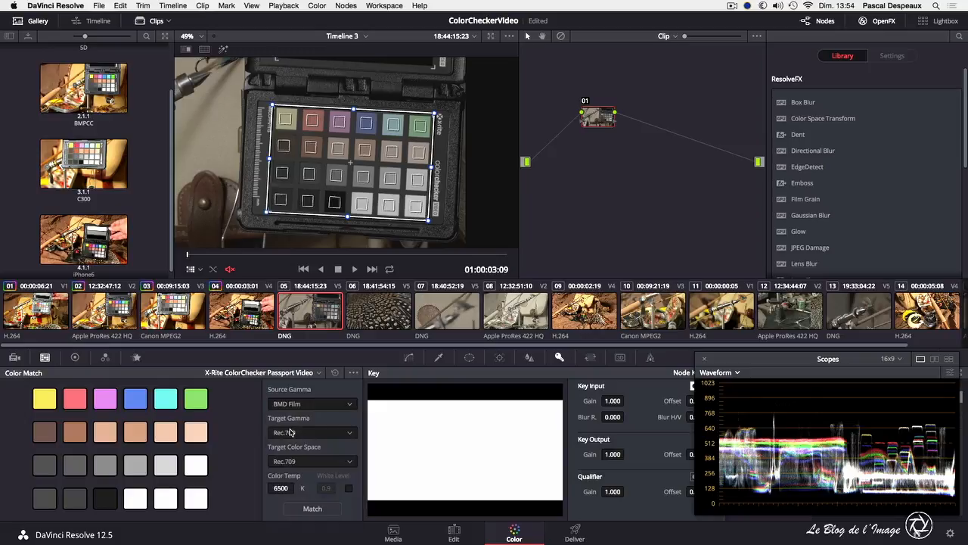
{"action": "left_click", "coordinate": [306, 512]}
{"action": "left_click", "coordinate": [201, 269]}
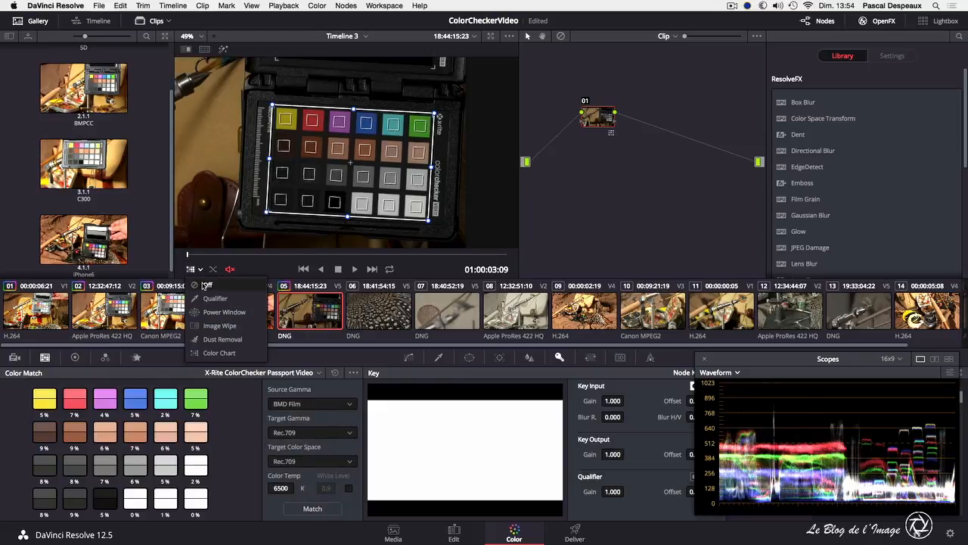
{"action": "left_click", "coordinate": [212, 298]}
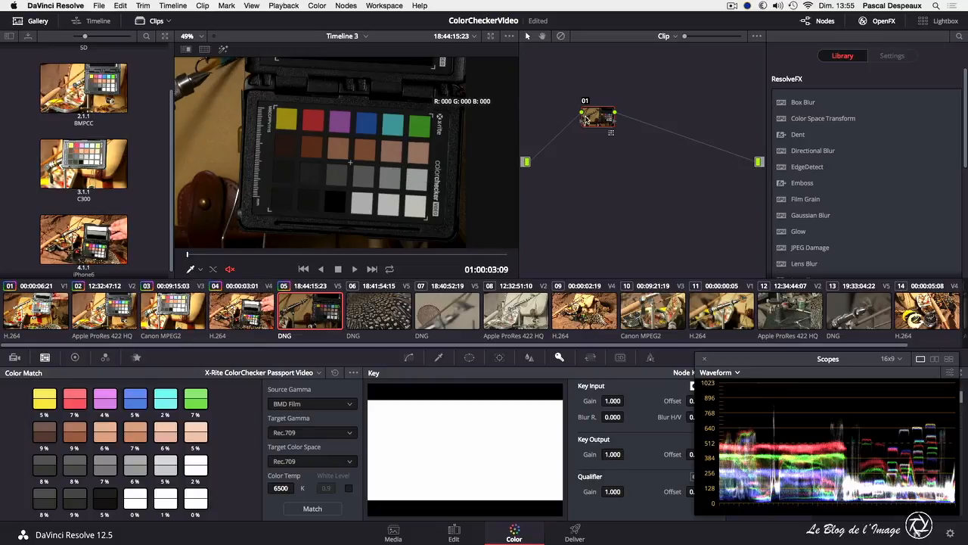
Add a serial node after the color-matched node and set its primaries to Lift -0.01, Gamma 0.11 and Gain 1.66.
{"action": "left_click", "coordinate": [346, 6]}
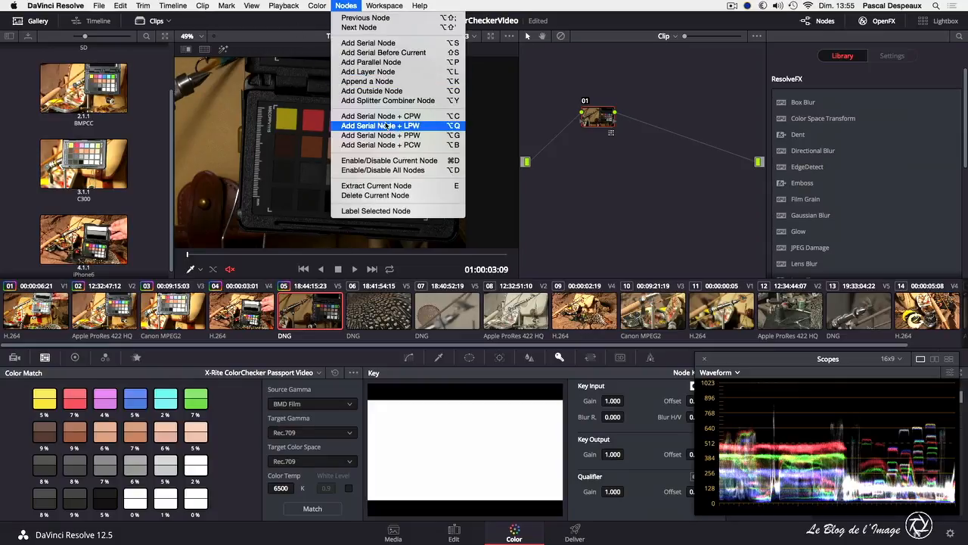
{"action": "left_click", "coordinate": [368, 43]}
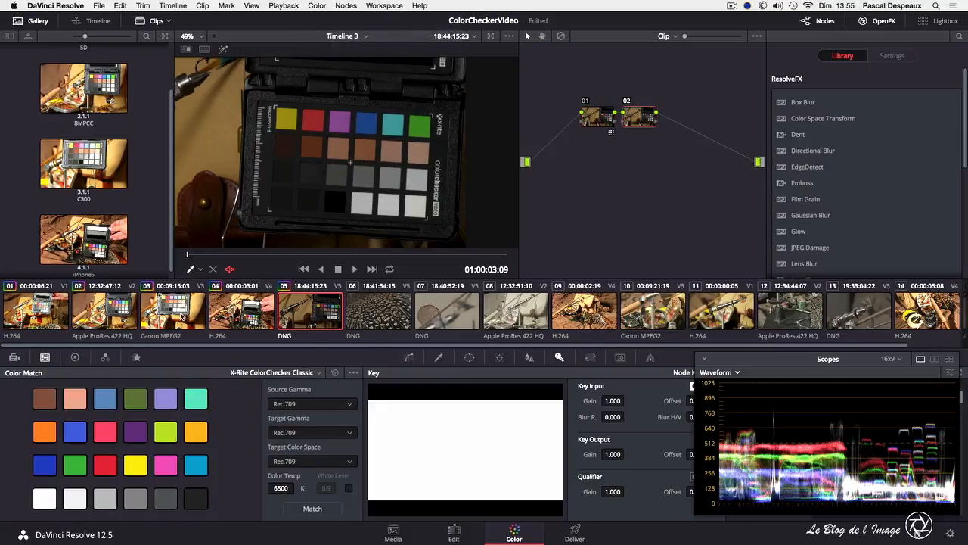
{"action": "left_click", "coordinate": [74, 356]}
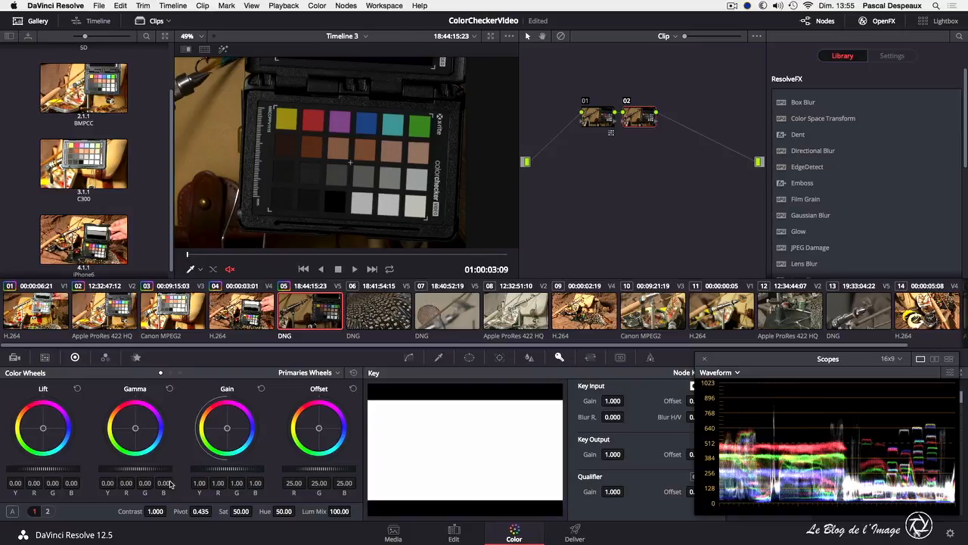
{"action": "left_click_drag", "start_coordinate": [119, 470], "coordinate": [155, 469]}
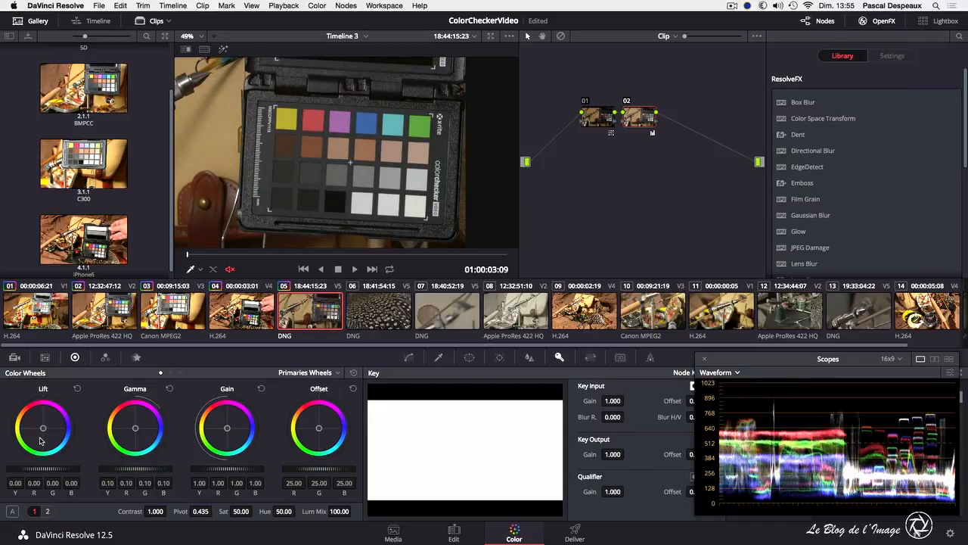
{"action": "left_click_drag", "start_coordinate": [116, 471], "coordinate": [121, 471]}
{"action": "left_click_drag", "start_coordinate": [199, 470], "coordinate": [239, 473]}
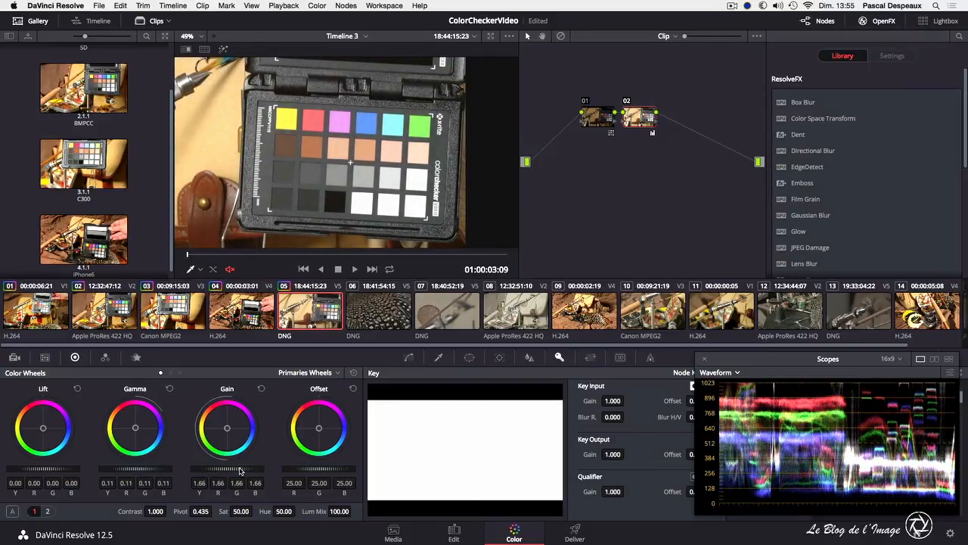
{"action": "mouse_move", "coordinate": [43, 468]}
{"action": "left_mouse_down"}
{"action": "mouse_move", "coordinate": [30, 468]}
{"action": "mouse_move", "coordinate": [44, 468]}
{"action": "left_mouse_up"}
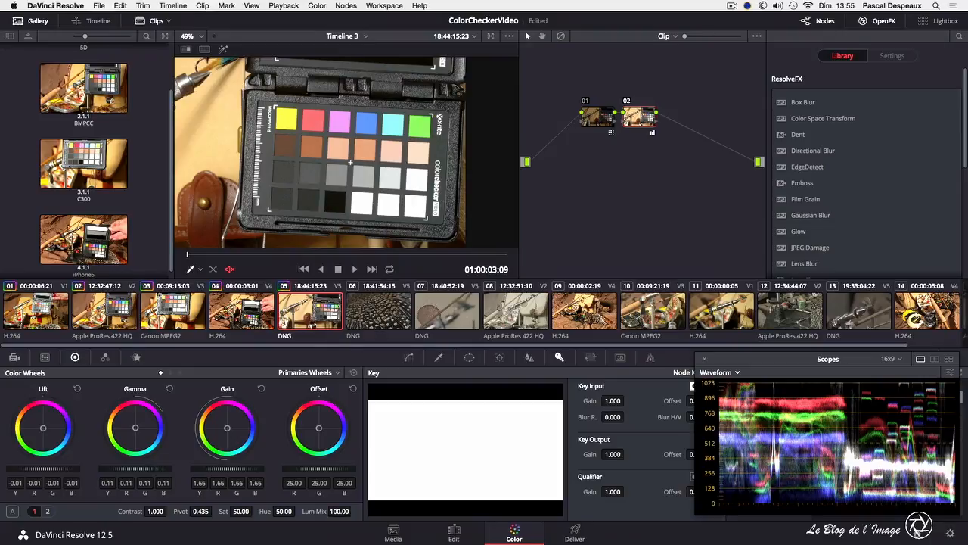
Set the second node's Gain to 1.68 and Gamma to 0.10, and add a serial node after it.
{"action": "left_click_drag", "start_coordinate": [227, 468], "coordinate": [236, 468]}
{"action": "left_click_drag", "start_coordinate": [119, 468], "coordinate": [121, 467]}
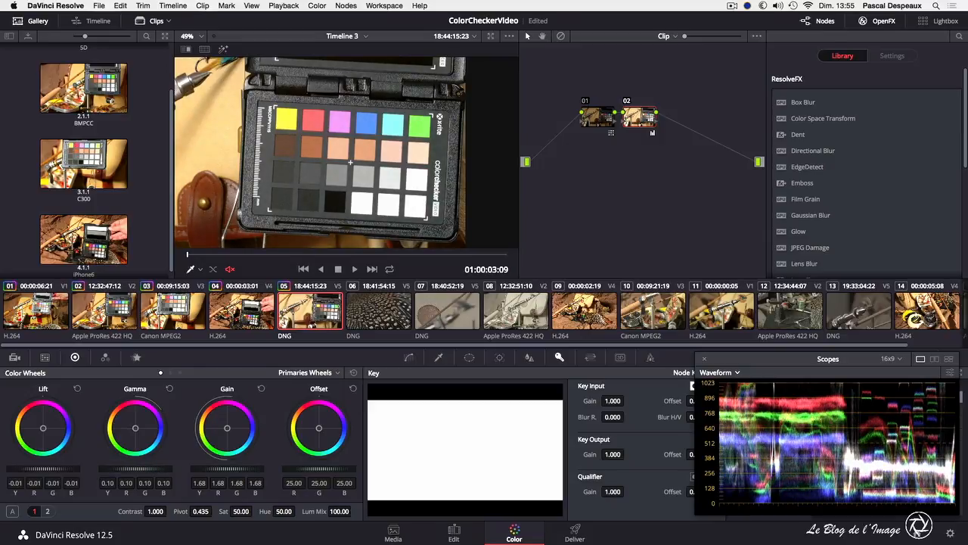
{"action": "left_click", "coordinate": [316, 6]}
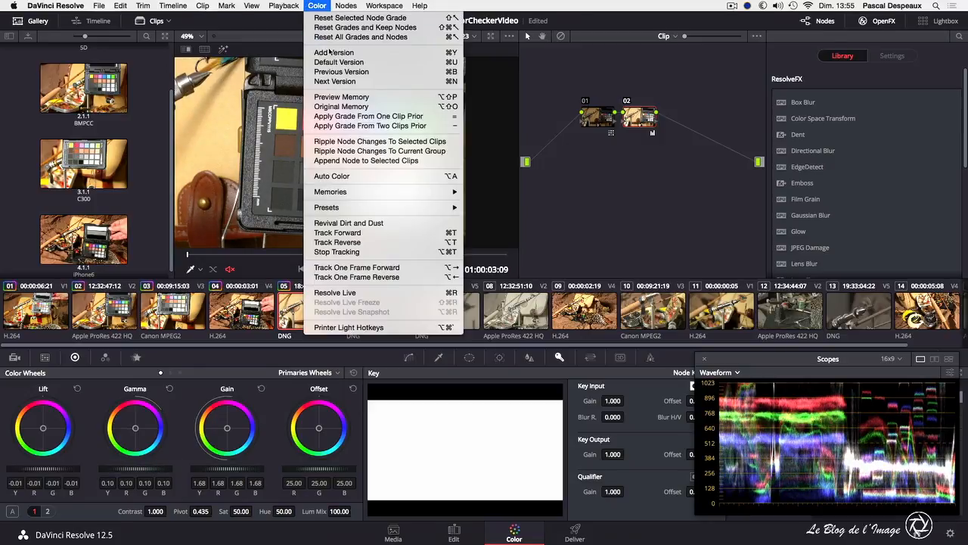
{"action": "mouse_move", "coordinate": [346, 5]}
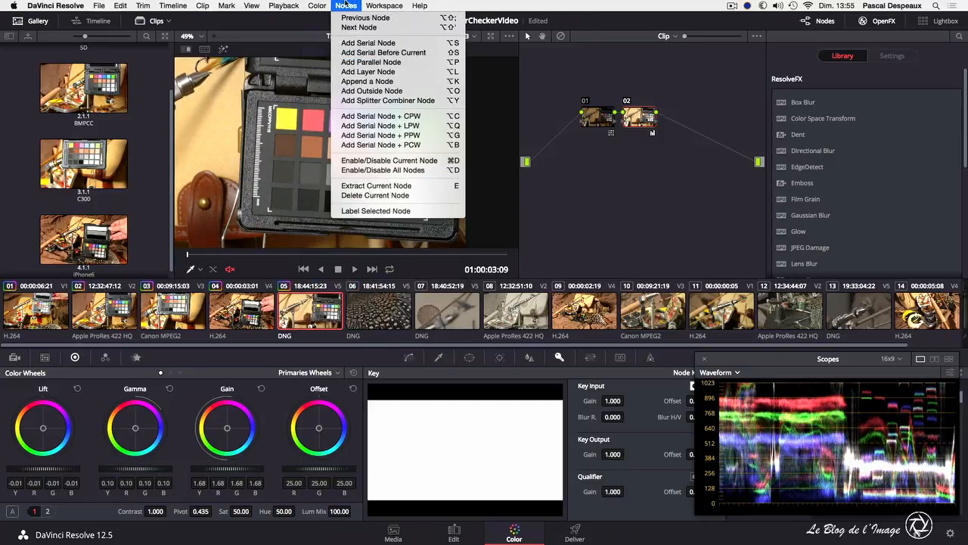
{"action": "left_click", "coordinate": [351, 45]}
On the third node, raise red, green and blue to 2.00 in their own RGB Mixer outputs and set key output gain to 0.663.
{"action": "left_click", "coordinate": [105, 357]}
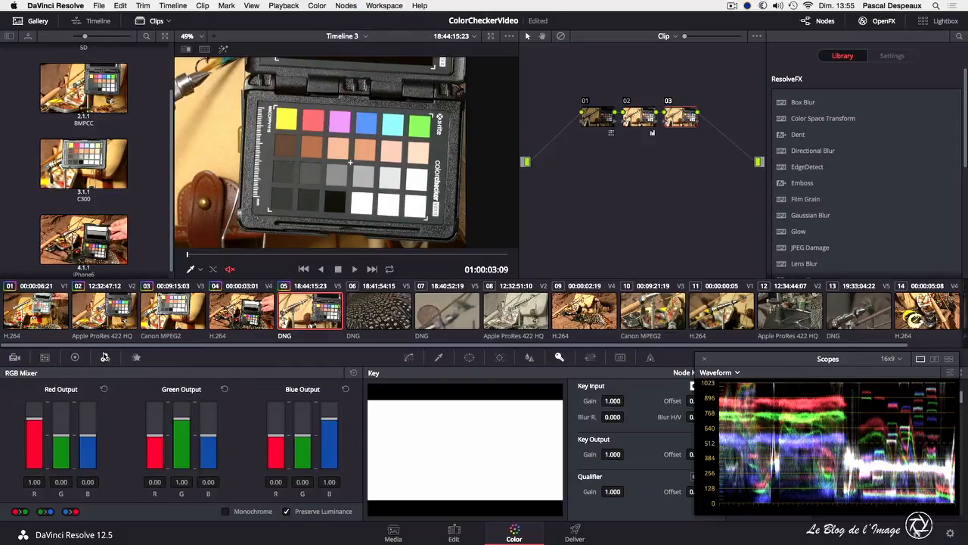
{"action": "left_click_drag", "start_coordinate": [325, 418], "coordinate": [327, 404]}
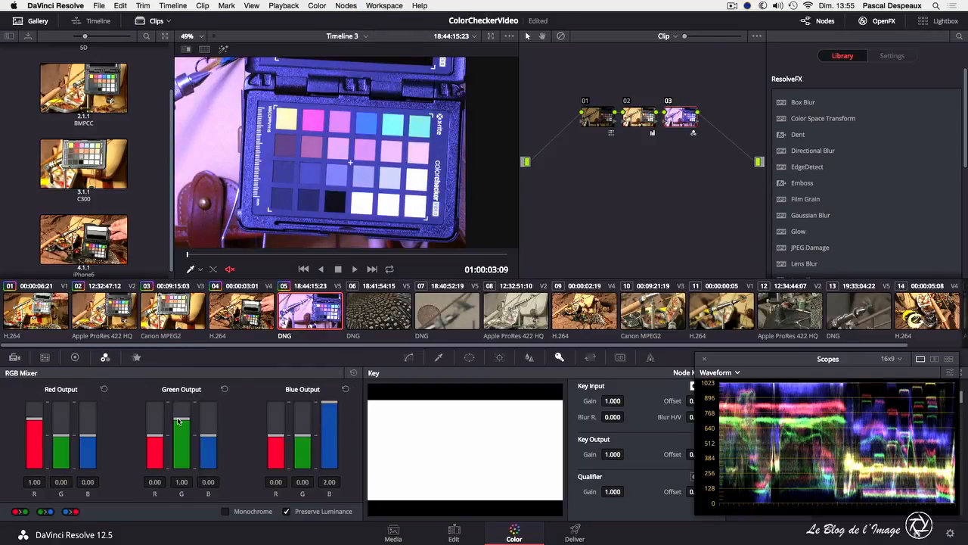
{"action": "left_click_drag", "start_coordinate": [181, 423], "coordinate": [181, 403]}
{"action": "left_click_drag", "start_coordinate": [40, 418], "coordinate": [34, 403]}
{"action": "right_click", "coordinate": [325, 125]}
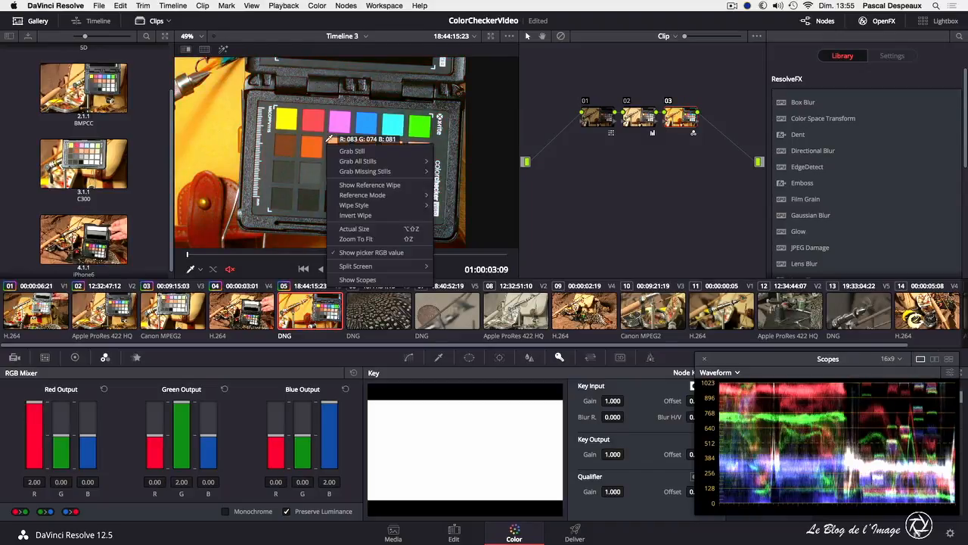
{"action": "left_click", "coordinate": [372, 238]}
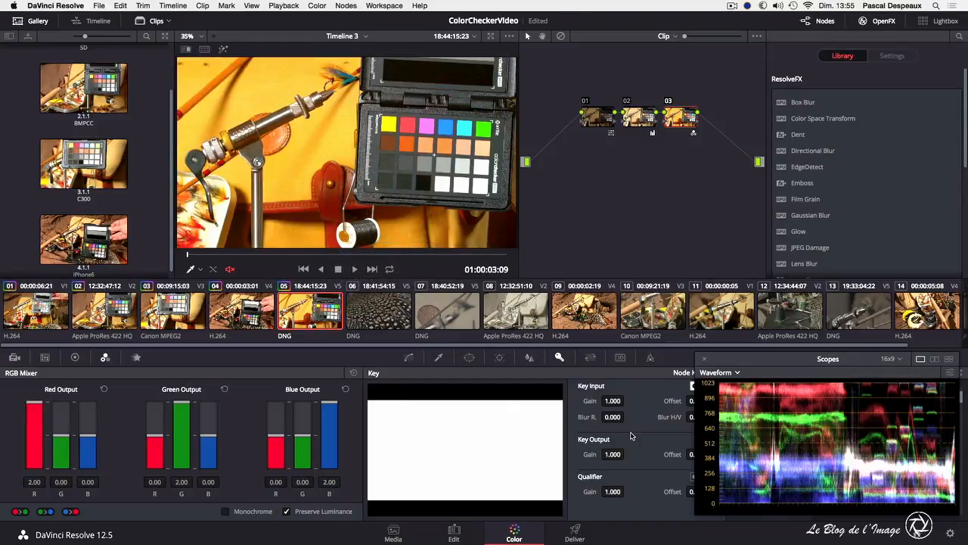
{"action": "left_click_drag", "start_coordinate": [614, 454], "coordinate": [727, 446]}
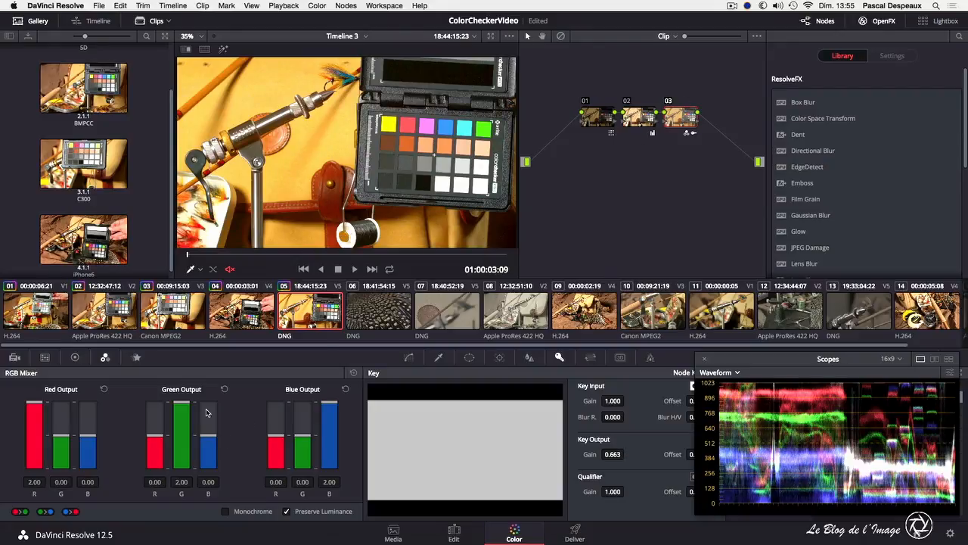
Label the fifth clip's third node "Saturation".
{"action": "left_click", "coordinate": [637, 124]}
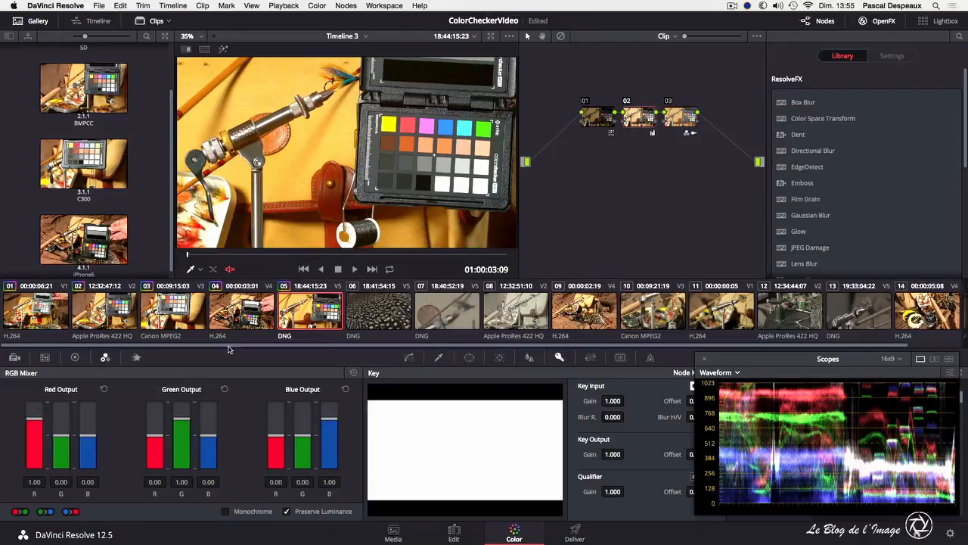
{"action": "left_click", "coordinate": [75, 357]}
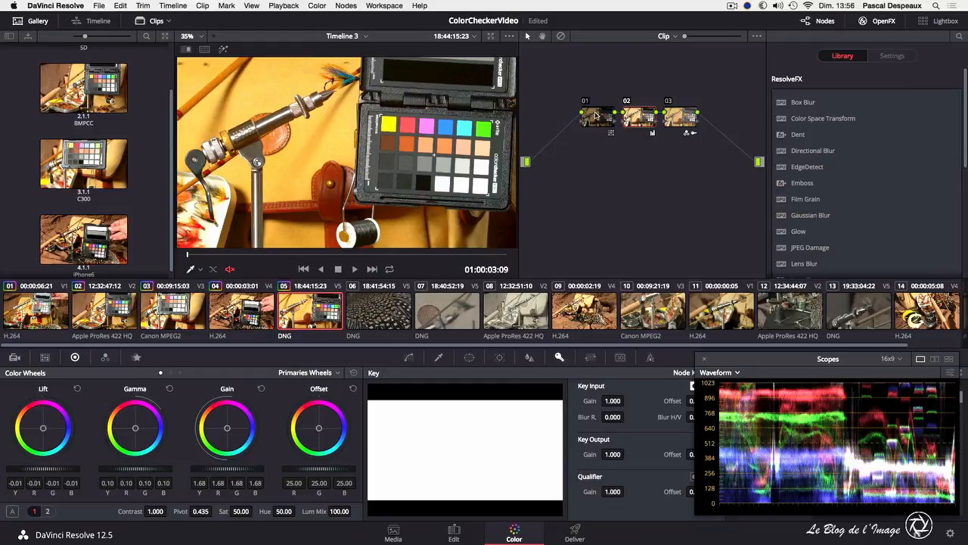
{"action": "right_click", "coordinate": [640, 118]}
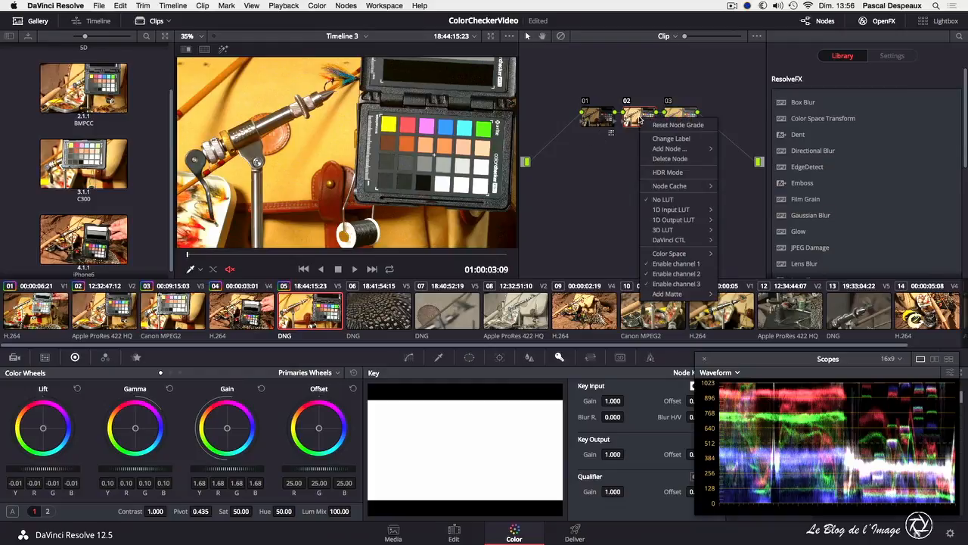
{"action": "left_click", "coordinate": [656, 139]}
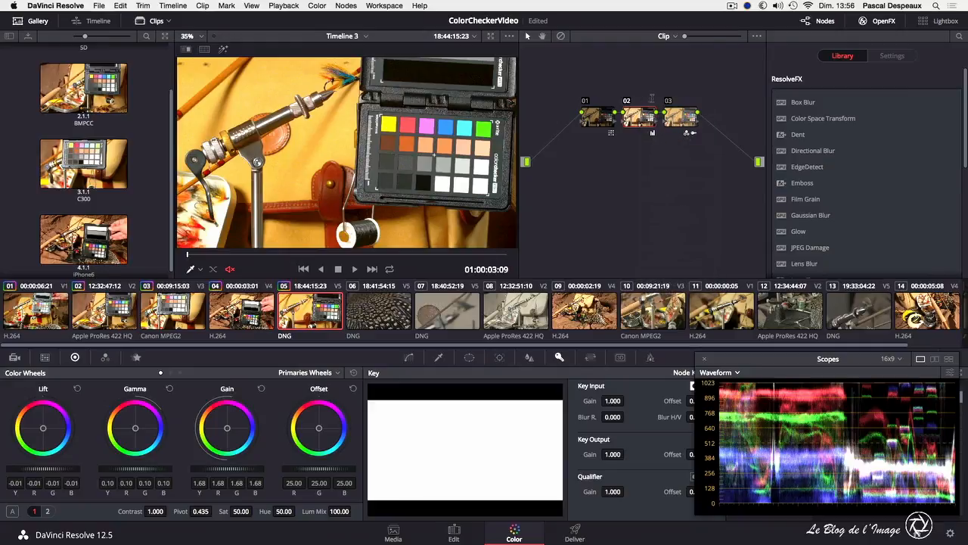
{"action": "left_click", "coordinate": [680, 119]}
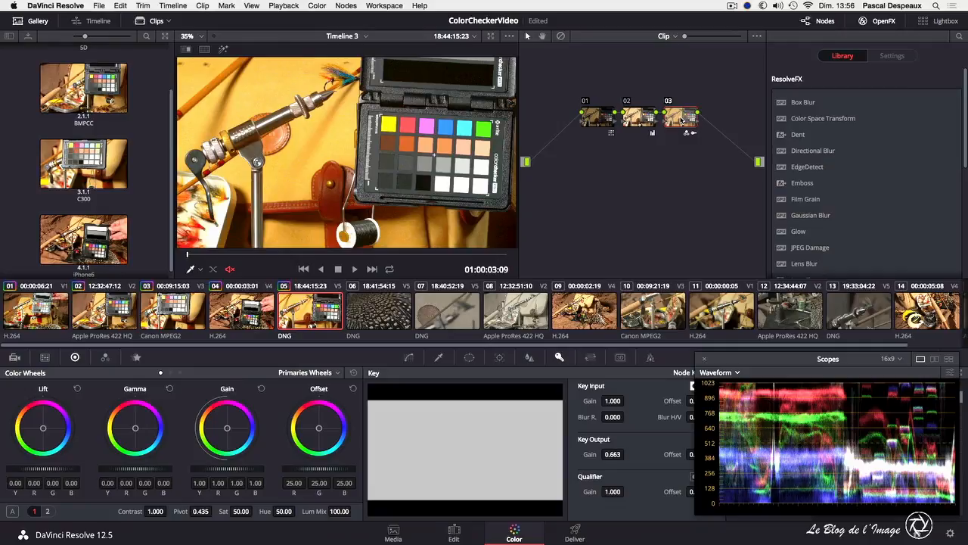
{"action": "right_click", "coordinate": [680, 121]}
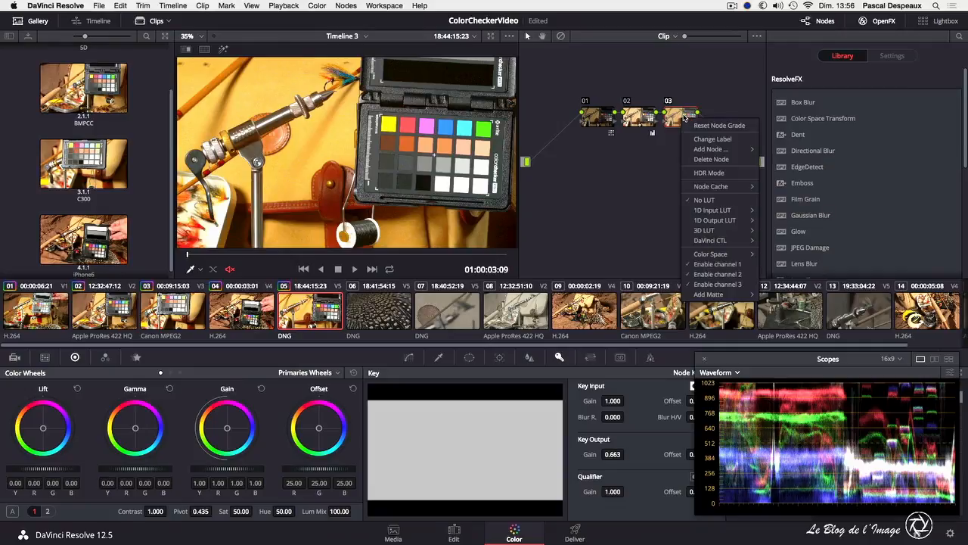
{"action": "left_click", "coordinate": [705, 140]}
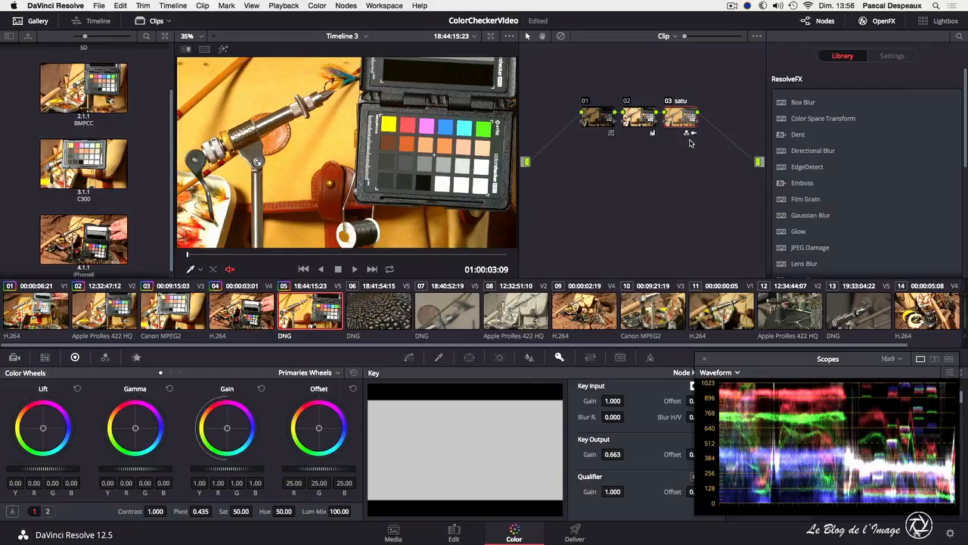
Label the fifth clip's second node "CC".
{"action": "left_click", "coordinate": [635, 114]}
{"action": "right_click", "coordinate": [639, 114]}
{"action": "key", "text": "Escape"}
{"action": "left_click", "coordinate": [674, 117]}
{"action": "right_click", "coordinate": [674, 118]}
{"action": "key", "text": "Escape"}
{"action": "key", "text": "super+s"}
{"action": "right_click", "coordinate": [635, 119]}
{"action": "left_click", "coordinate": [653, 135]}
Set the Saturation node's key output gain to 0.569 and grab a still of the graded clip labelled "BMCC".
{"action": "left_click_drag", "start_coordinate": [614, 454], "coordinate": [600, 454]}
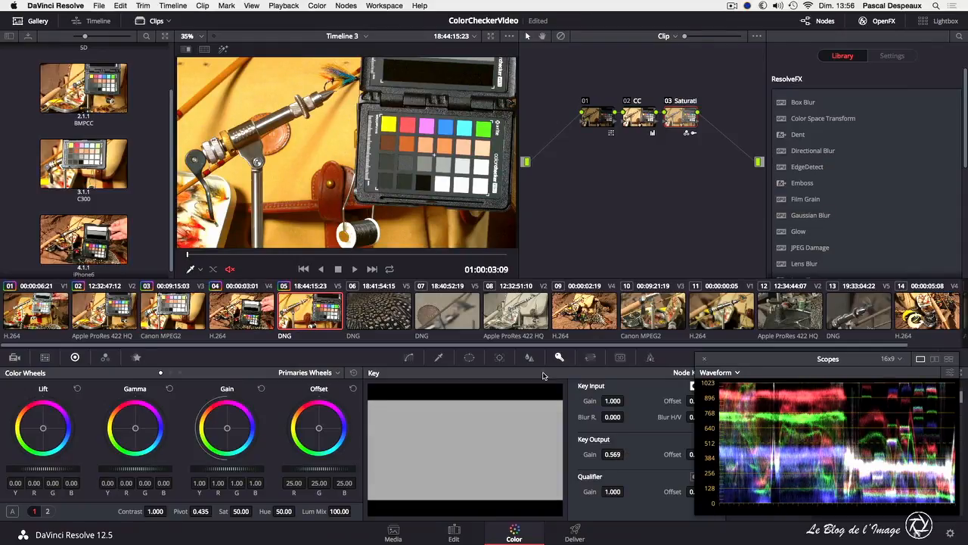
{"action": "right_click", "coordinate": [296, 134]}
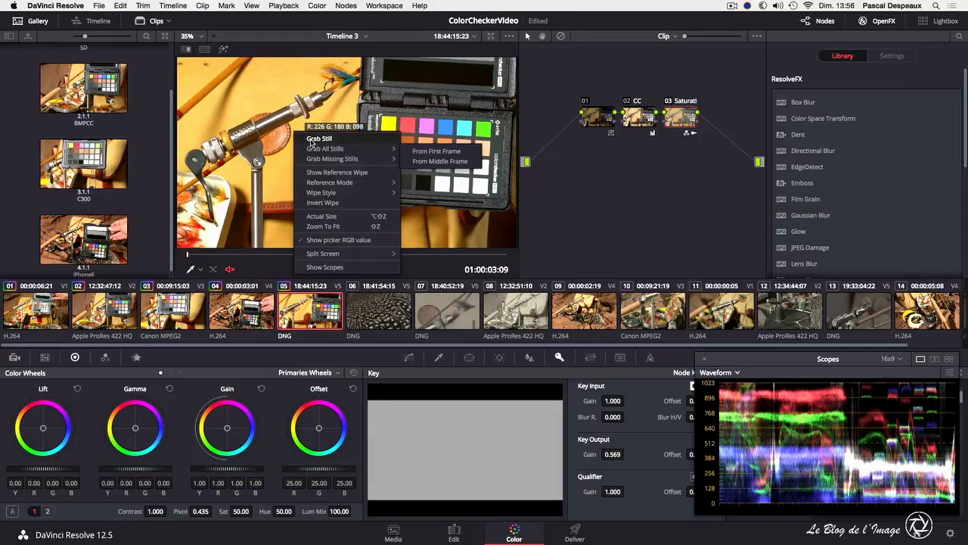
{"action": "left_click", "coordinate": [311, 140]}
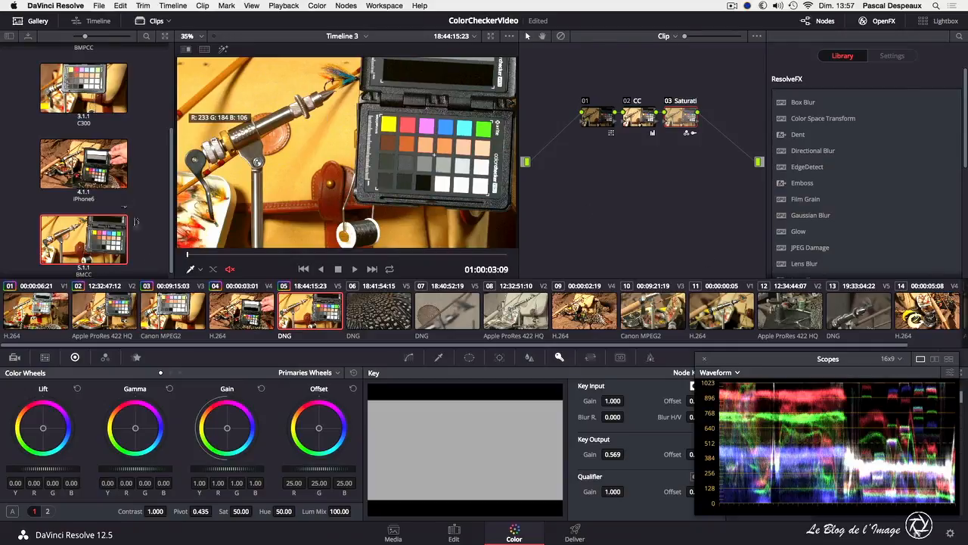
{"action": "left_click_drag", "start_coordinate": [172, 222], "coordinate": [177, 52]}
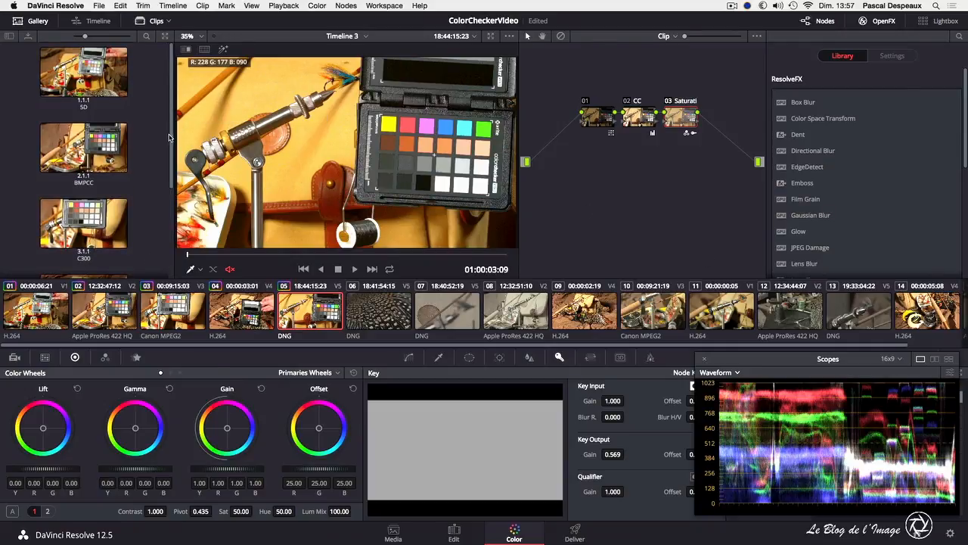
Apply the BMCC still's grade to the DNG clips 06, 07 and 13, and check the result on clips 07 and 13.
{"action": "left_click", "coordinate": [389, 312]}
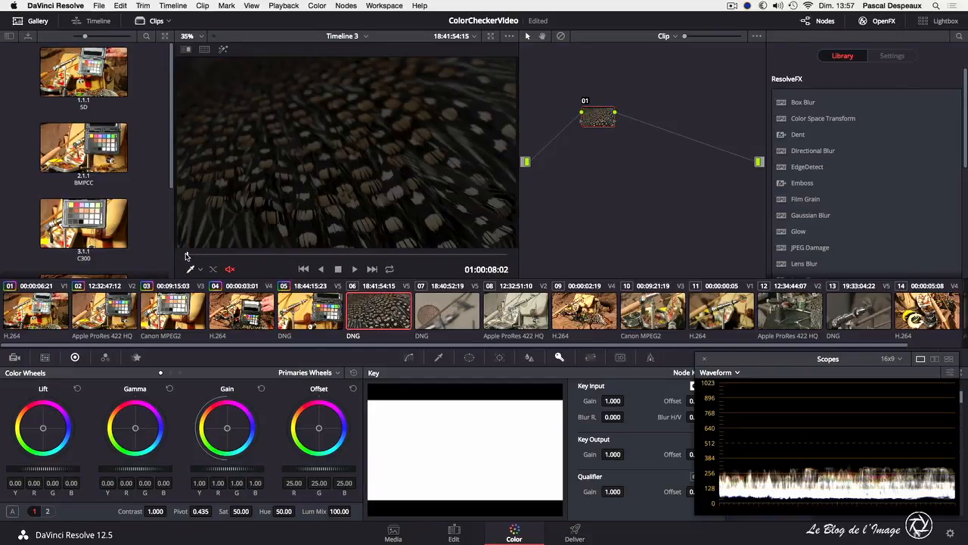
{"action": "left_click", "coordinate": [330, 256]}
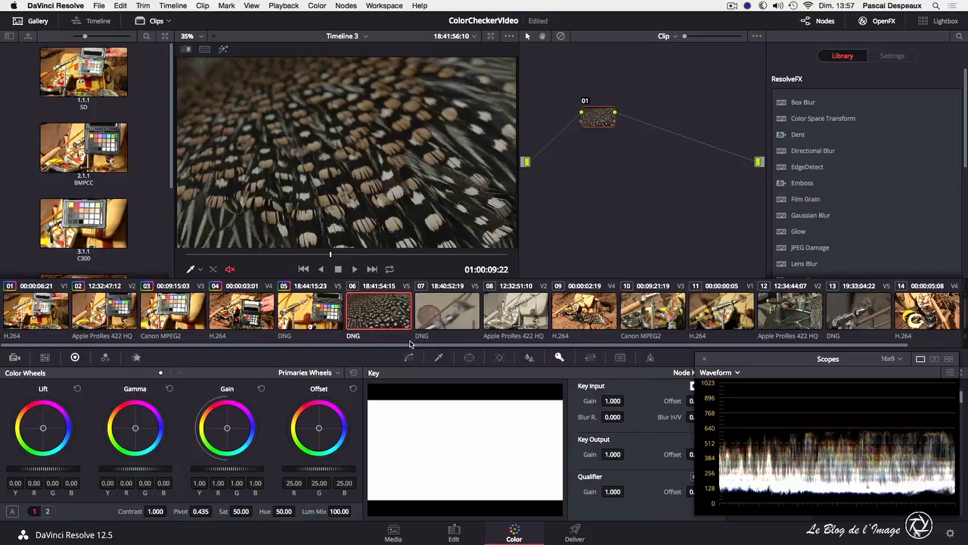
{"action": "left_click", "coordinate": [454, 316]}
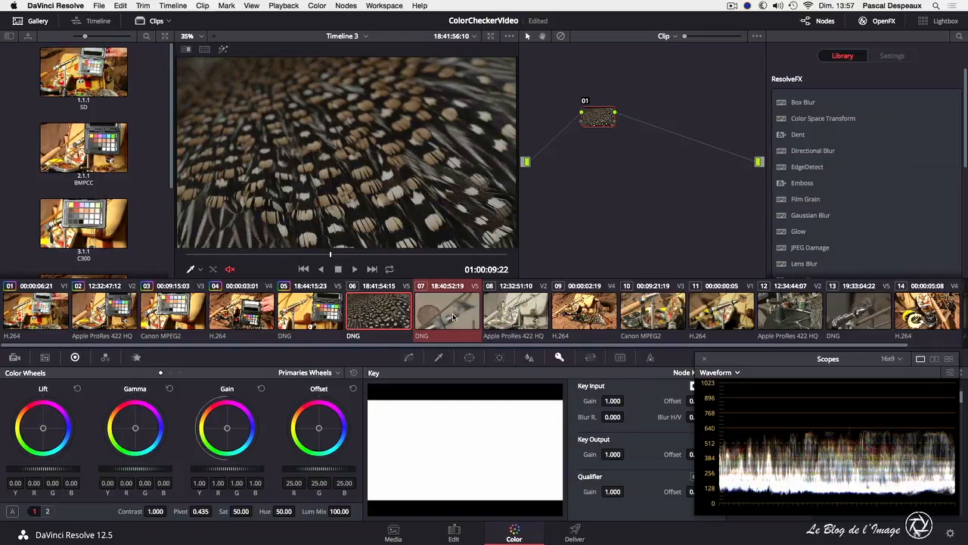
{"action": "left_click", "coordinate": [869, 319], "text": "super"}
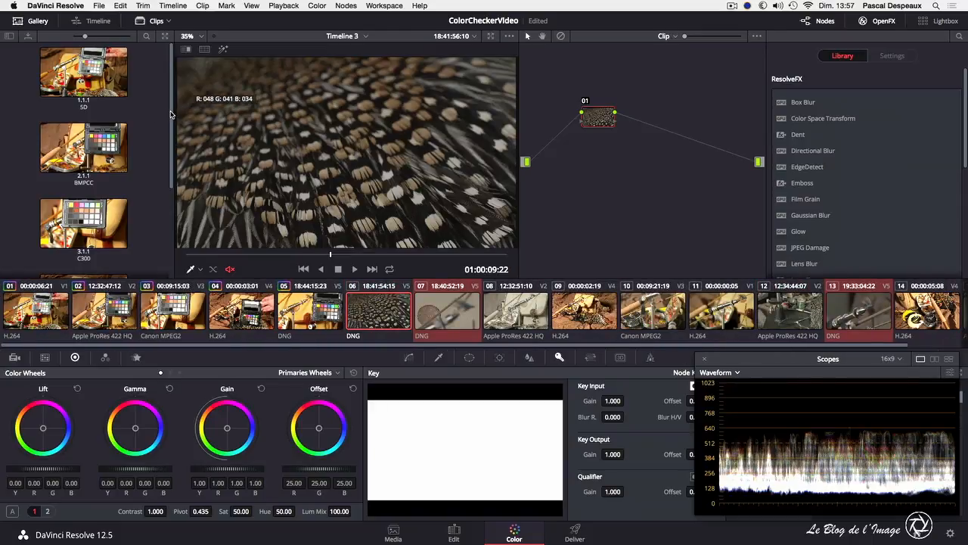
{"action": "scroll", "coordinate": [166, 151], "scroll_direction": "down", "scroll_amount": 5}
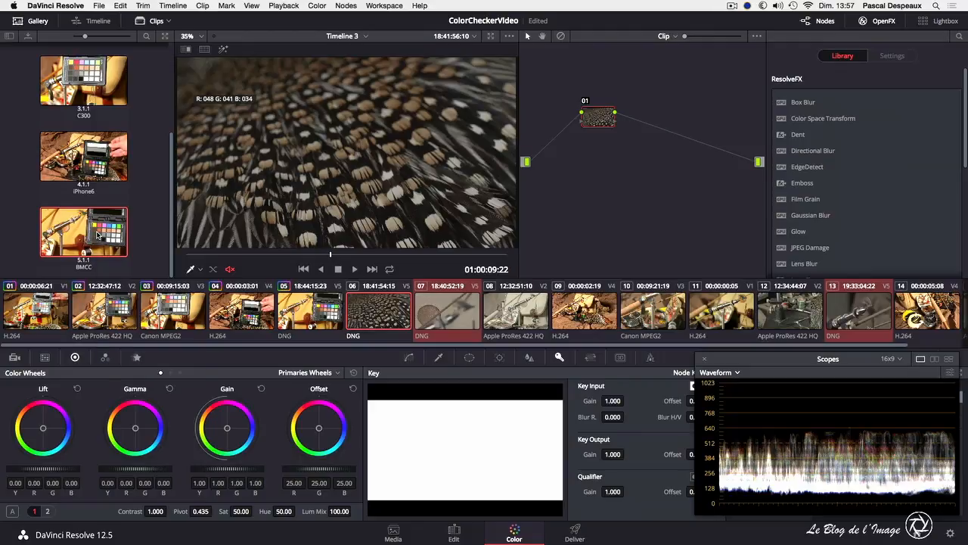
{"action": "right_click", "coordinate": [97, 234]}
{"action": "left_click", "coordinate": [124, 263]}
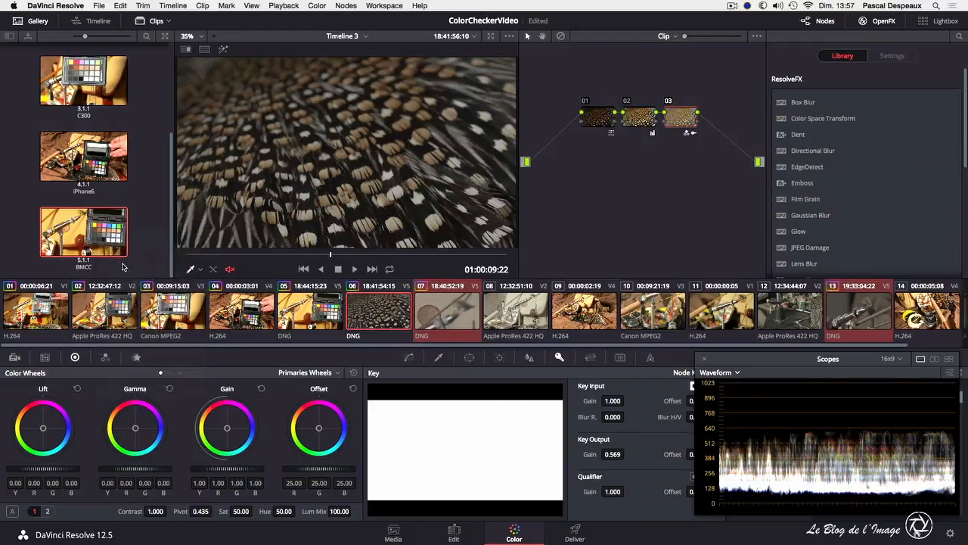
{"action": "left_click", "coordinate": [431, 308]}
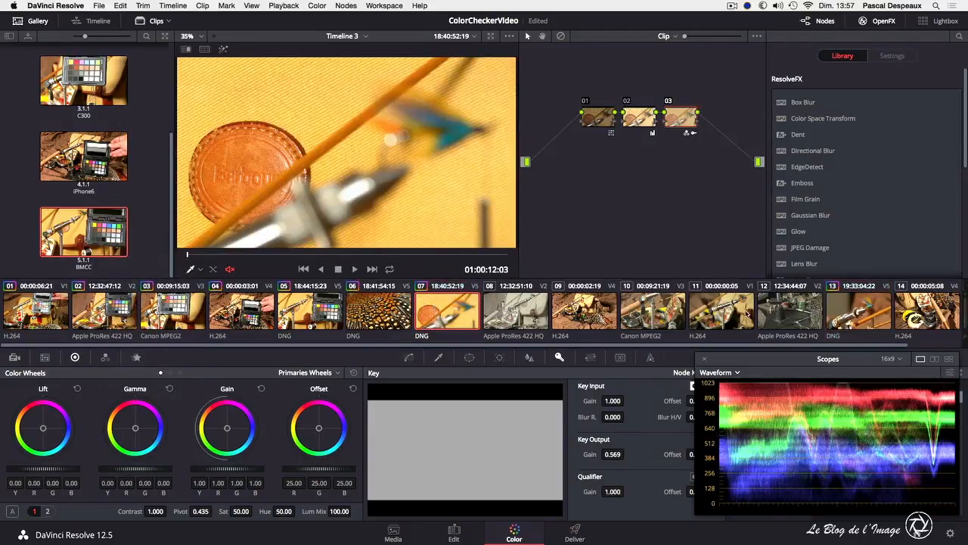
{"action": "left_click", "coordinate": [870, 316]}
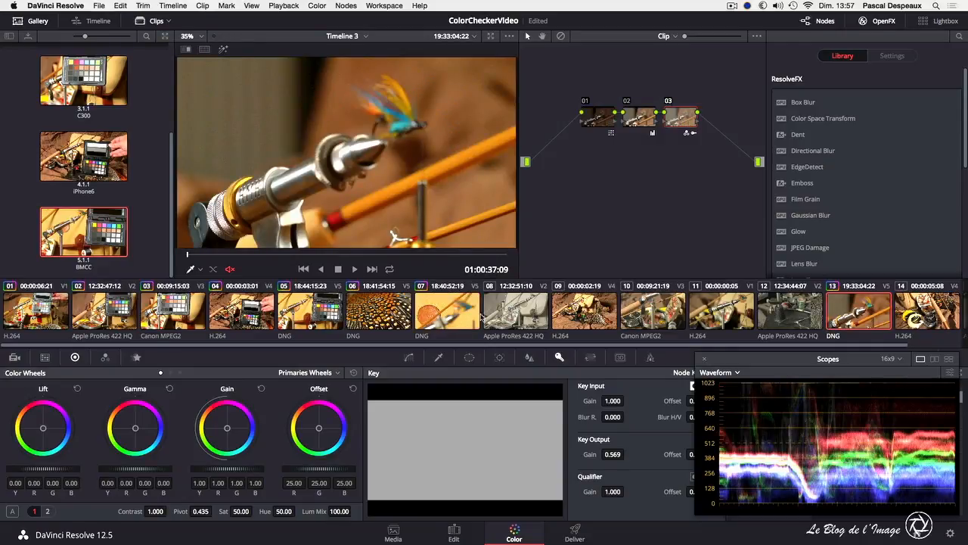
Apply the BMPCC still's grade to the Apple ProRes clips 08, 12 and 15.
{"action": "left_click", "coordinate": [508, 314]}
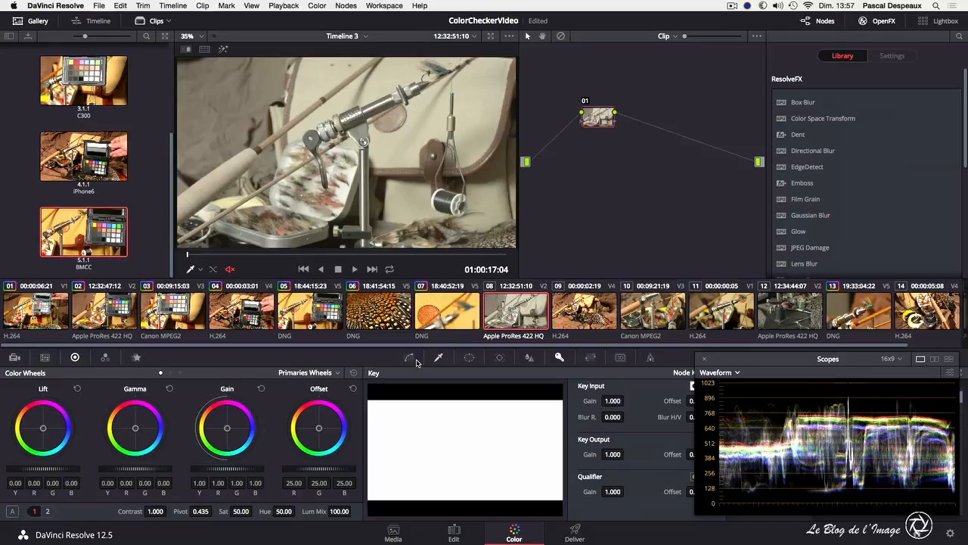
{"action": "scroll", "coordinate": [405, 347], "scroll_direction": "right", "scroll_amount": 3}
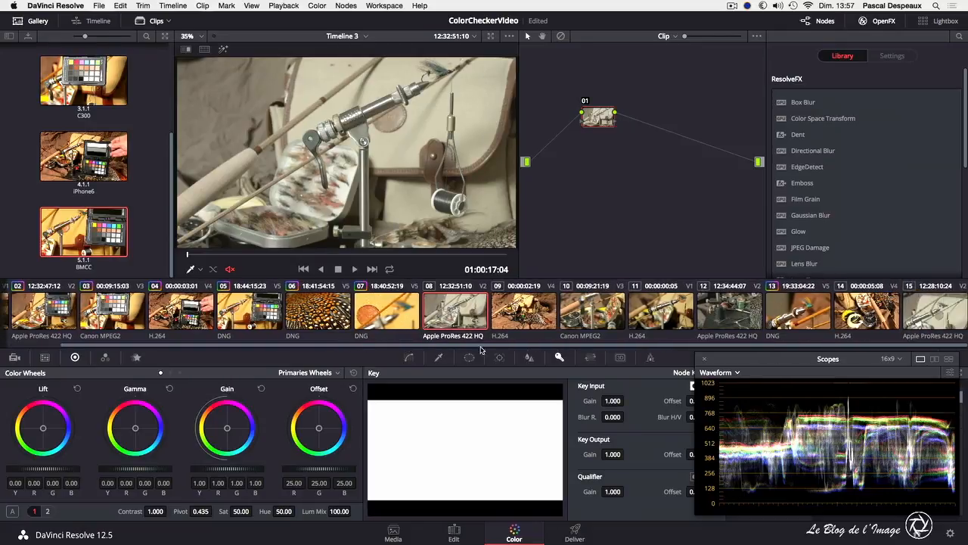
{"action": "left_click", "coordinate": [728, 316], "text": "ctrl"}
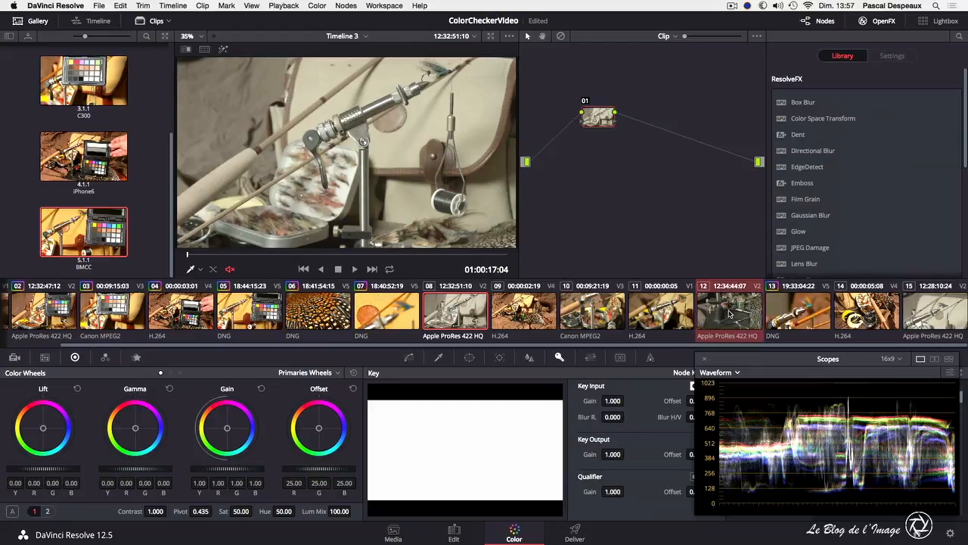
{"action": "left_click", "coordinate": [927, 307], "text": "ctrl"}
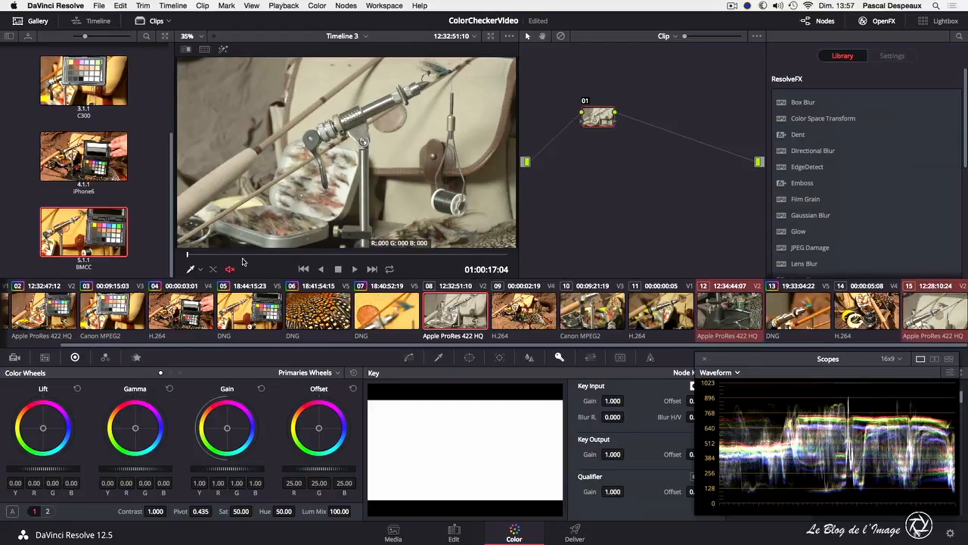
{"action": "scroll", "coordinate": [167, 214], "scroll_direction": "up", "scroll_amount": 5}
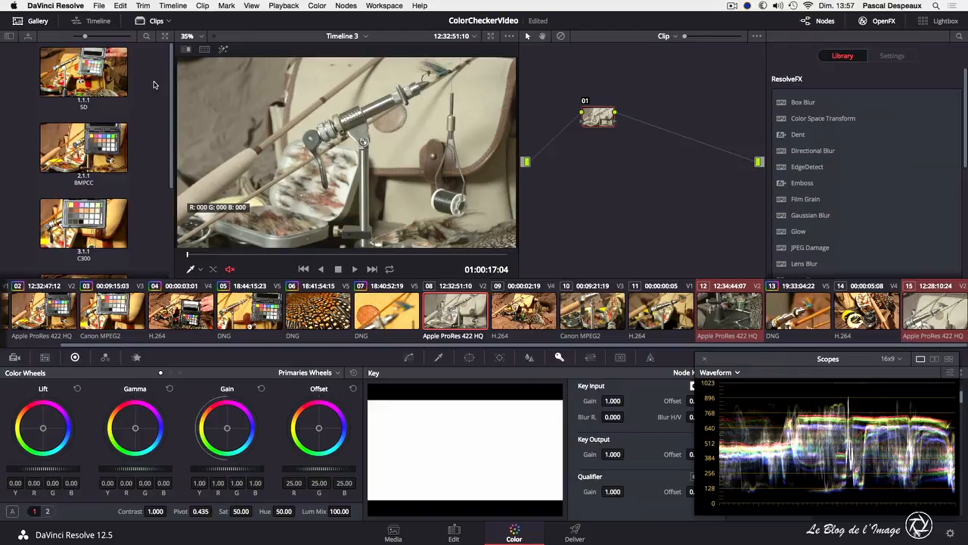
{"action": "left_click", "coordinate": [75, 141]}
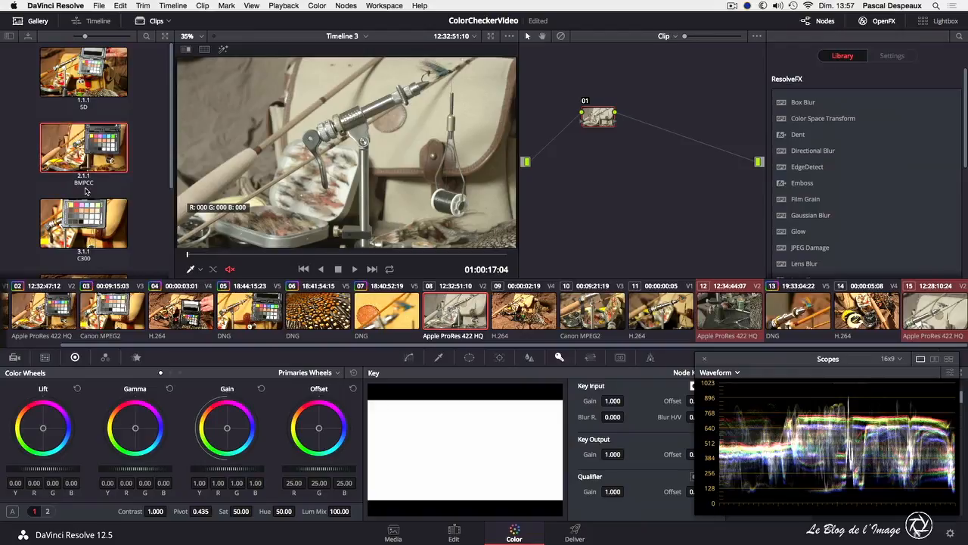
{"action": "right_click", "coordinate": [87, 152]}
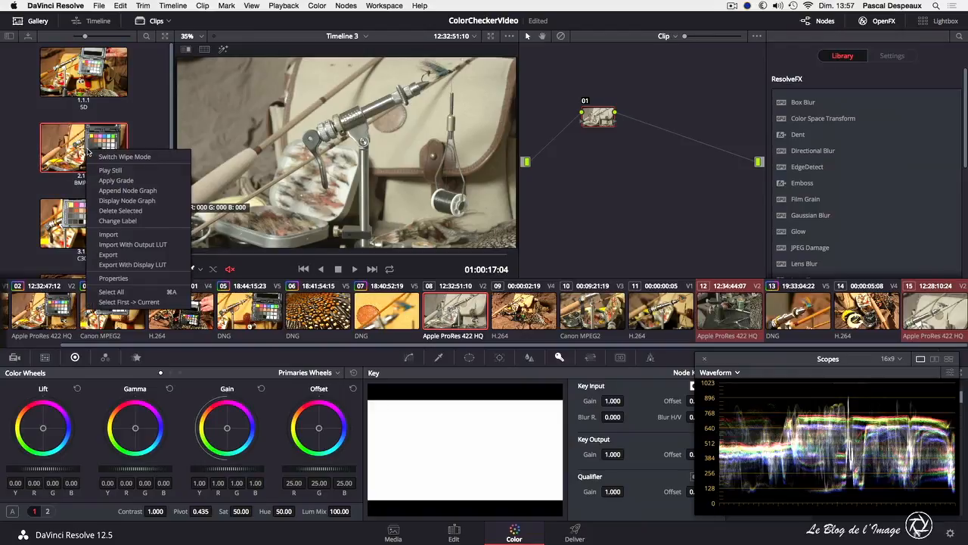
{"action": "left_click", "coordinate": [116, 181]}
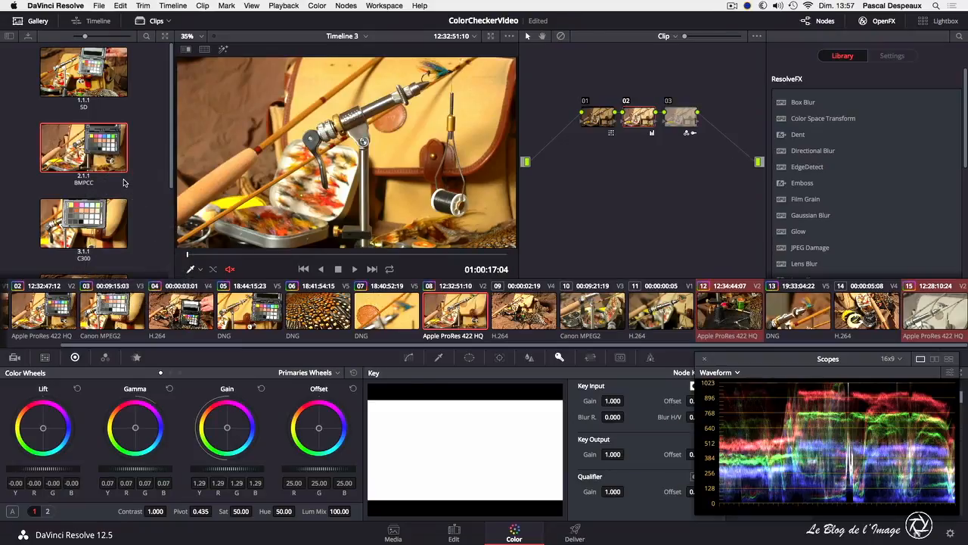
Brighten clip 12 on its second node by setting gamma to 0.11, lift to -0.01 and gain to 1.51, checking other frames.
{"action": "left_click", "coordinate": [723, 311]}
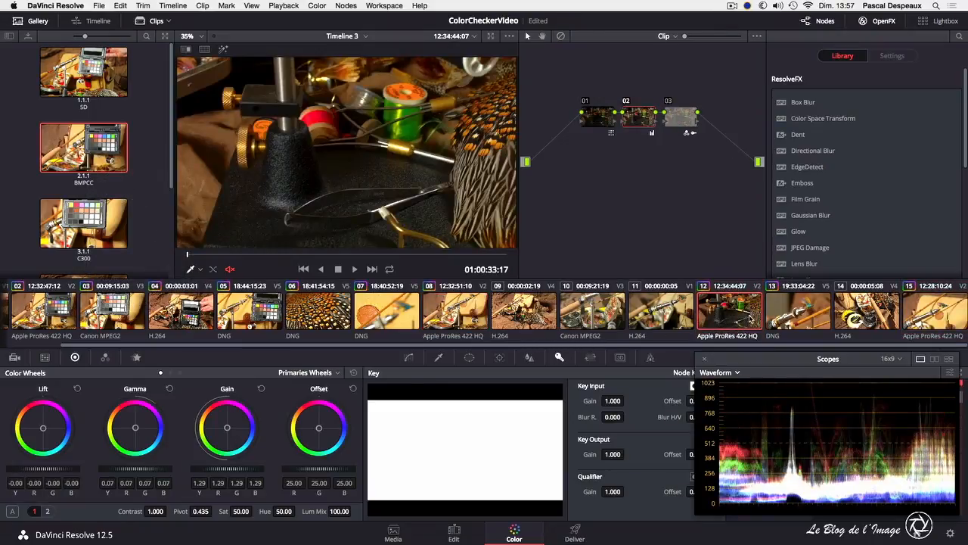
{"action": "left_click_drag", "start_coordinate": [190, 255], "coordinate": [443, 255]}
{"action": "left_click", "coordinate": [320, 268]}
{"action": "left_click", "coordinate": [344, 255]}
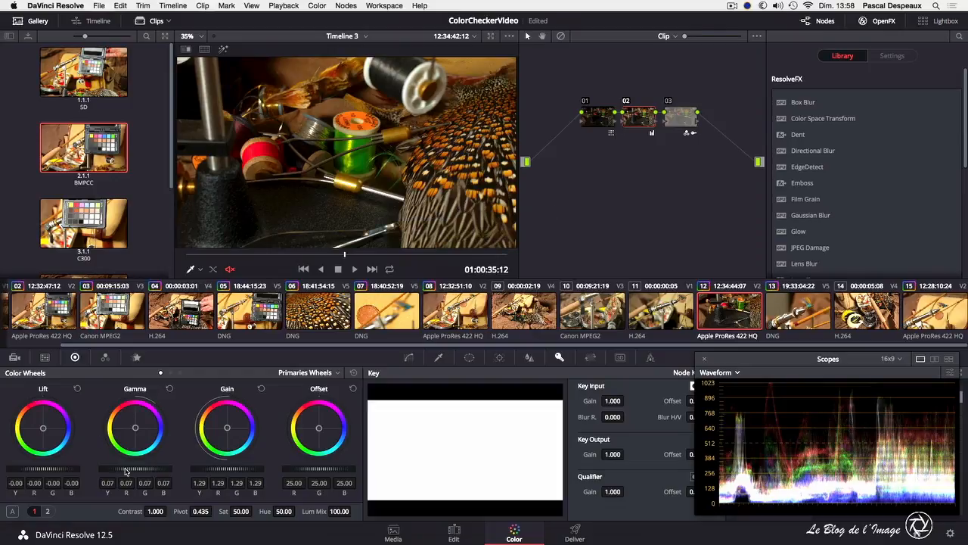
{"action": "mouse_move", "coordinate": [135, 468]}
{"action": "left_mouse_down"}
{"action": "mouse_move", "coordinate": [151, 468]}
{"action": "mouse_move", "coordinate": [130, 468]}
{"action": "left_mouse_up"}
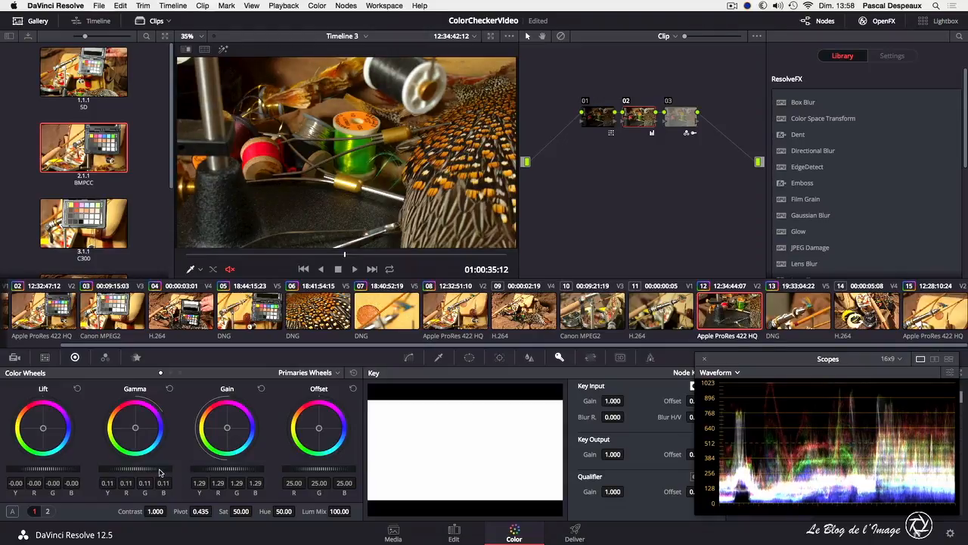
{"action": "left_click_drag", "start_coordinate": [226, 468], "coordinate": [244, 468]}
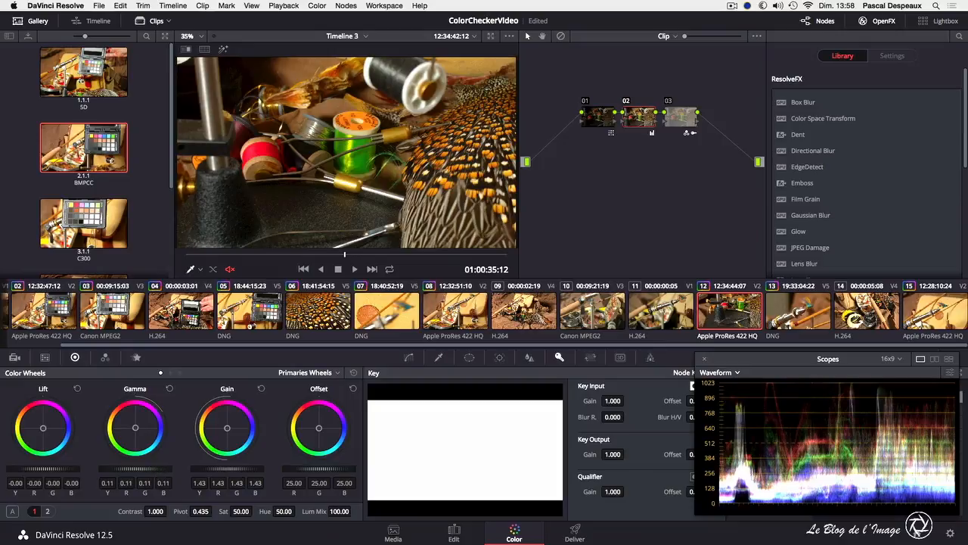
{"action": "left_click_drag", "start_coordinate": [344, 254], "coordinate": [305, 253]}
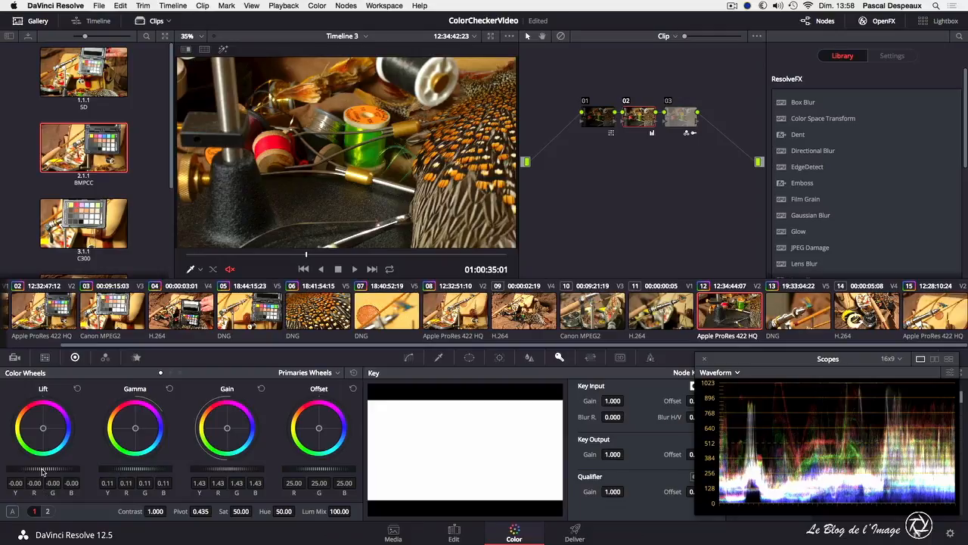
{"action": "left_click_drag", "start_coordinate": [42, 470], "coordinate": [38, 470]}
{"action": "left_click_drag", "start_coordinate": [220, 469], "coordinate": [227, 469]}
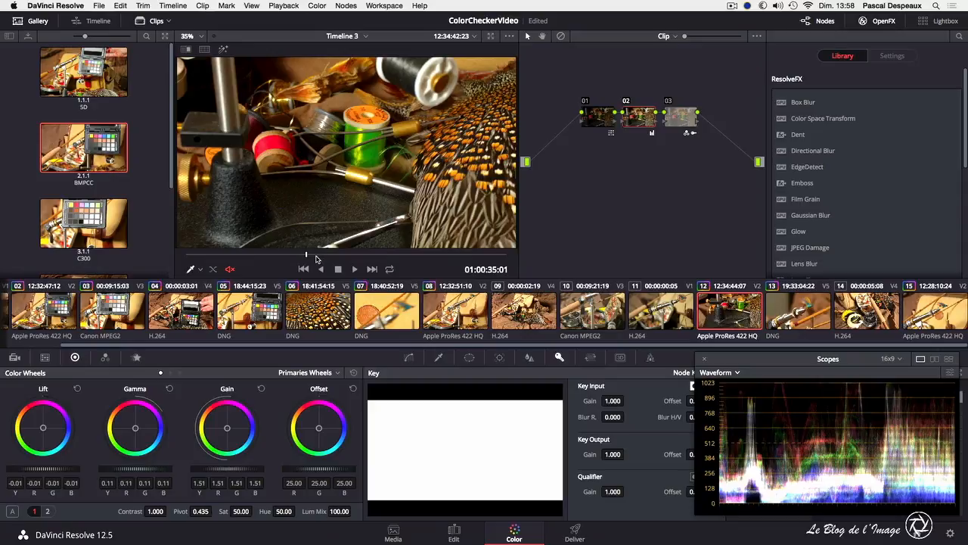
{"action": "mouse_move", "coordinate": [305, 257]}
{"action": "left_mouse_down"}
{"action": "mouse_move", "coordinate": [324, 257]}
{"action": "mouse_move", "coordinate": [295, 255]}
{"action": "left_mouse_up"}
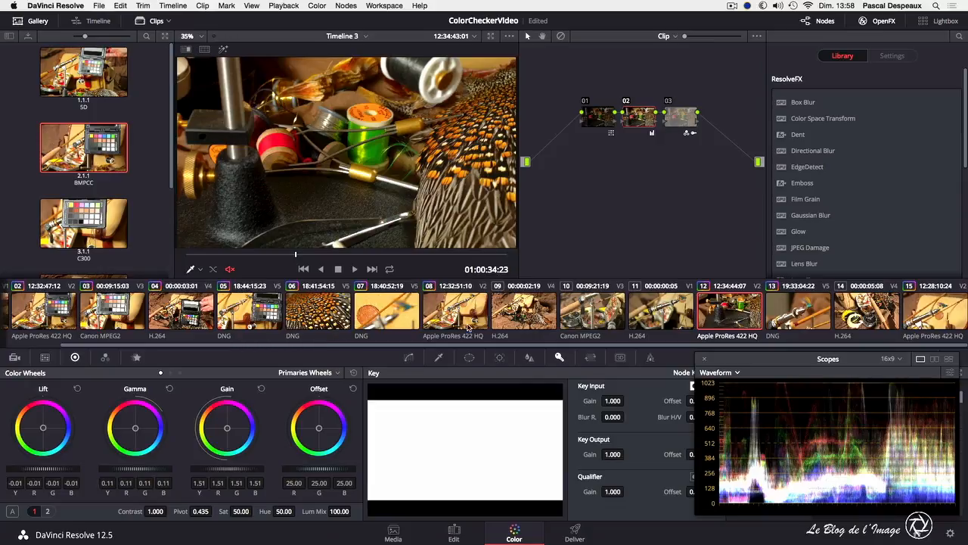
Apply the iPhone6 still's grade to the H.264 clips 09 and 14.
{"action": "left_click", "coordinate": [517, 314]}
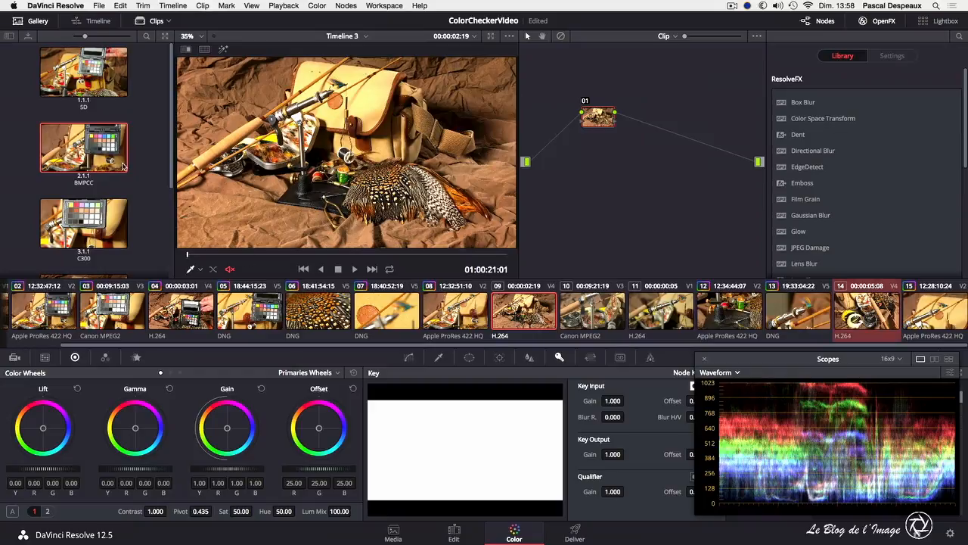
{"action": "left_click_drag", "start_coordinate": [171, 151], "coordinate": [182, 242]}
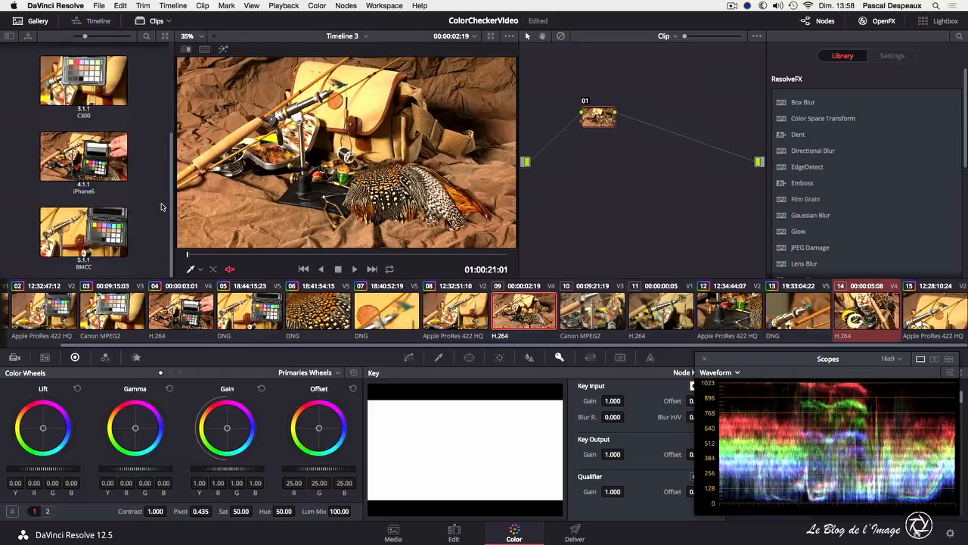
{"action": "right_click", "coordinate": [94, 160]}
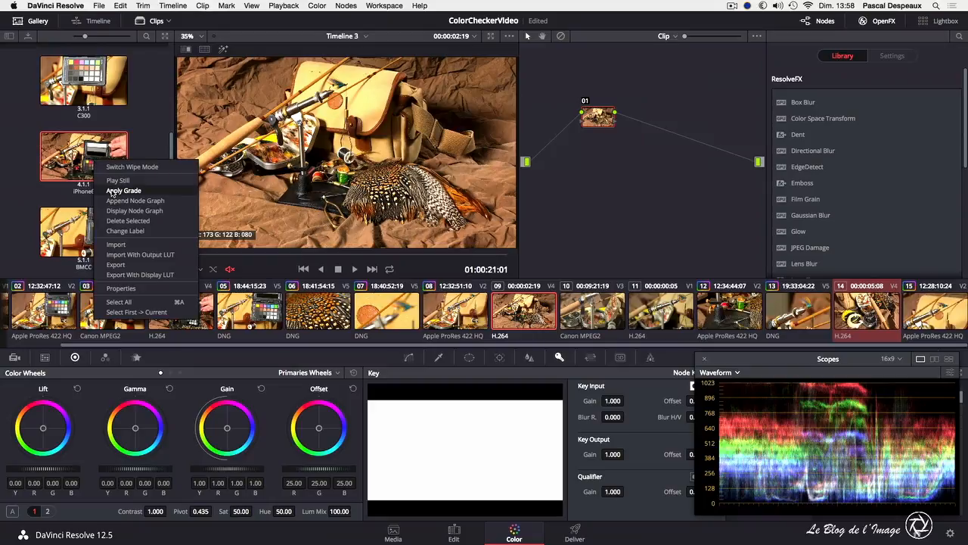
{"action": "left_click", "coordinate": [113, 191]}
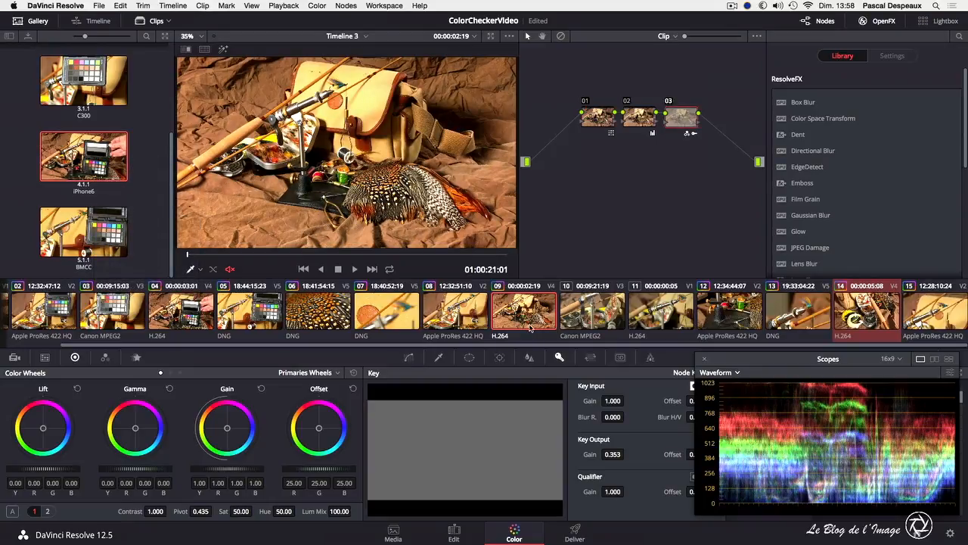
Apply the C300 still's grade to the Canon MPEG2 clip 10.
{"action": "left_click", "coordinate": [583, 321]}
{"action": "right_click", "coordinate": [81, 83]}
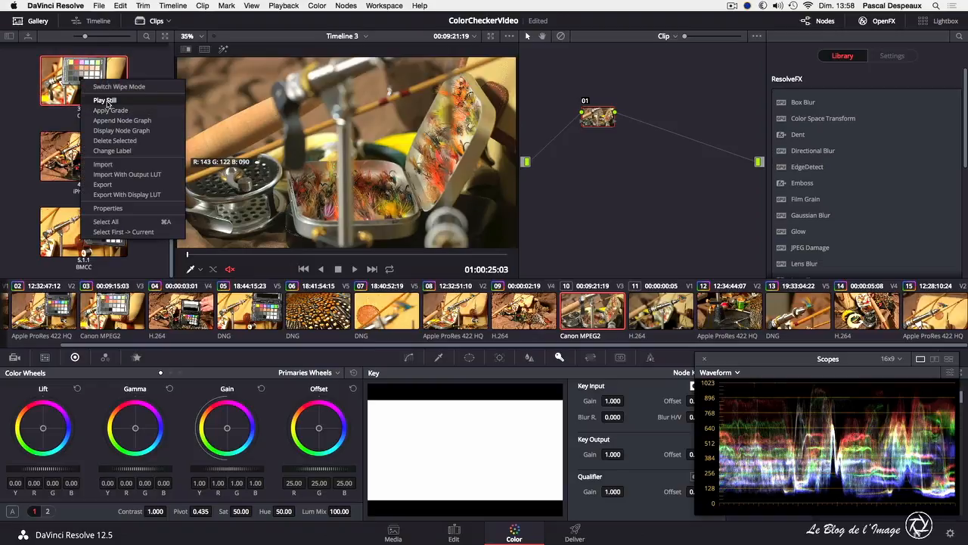
{"action": "left_click", "coordinate": [108, 110]}
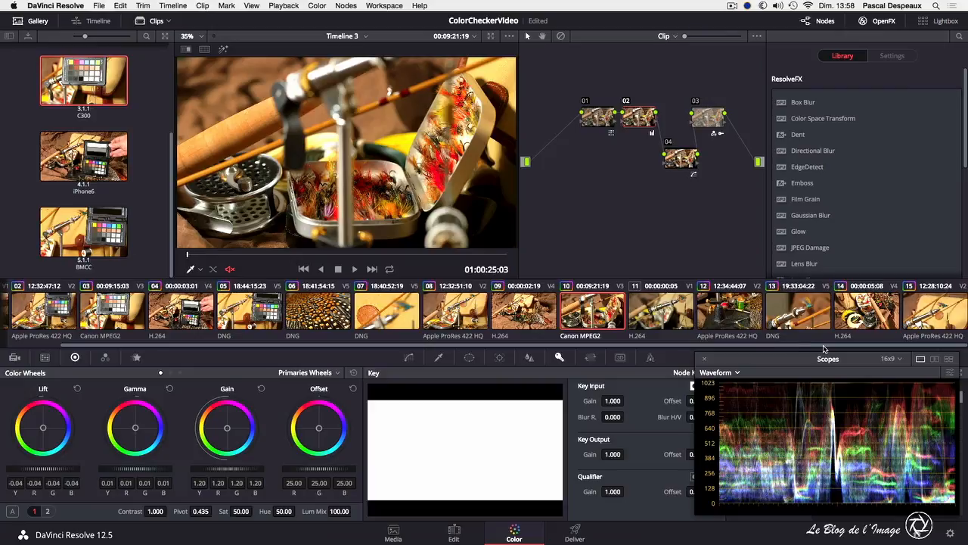
Apply the SD still's grade to the H.264 clip 11.
{"action": "left_click", "coordinate": [644, 312]}
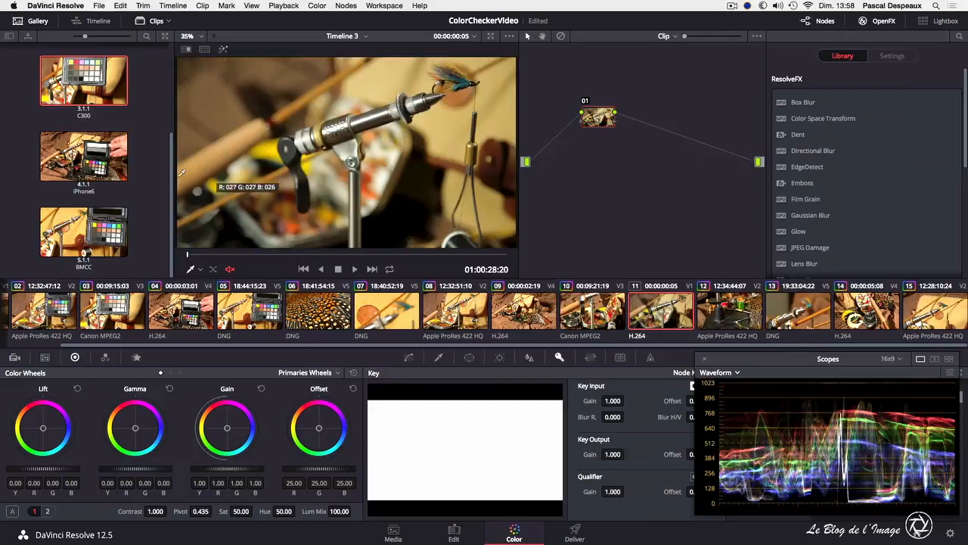
{"action": "left_click_drag", "start_coordinate": [168, 159], "coordinate": [171, 147]}
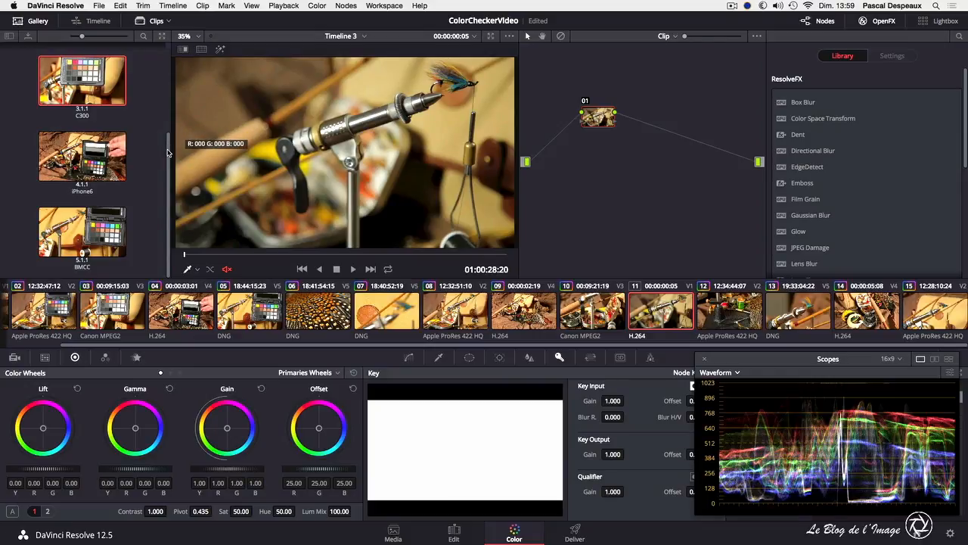
{"action": "scroll", "coordinate": [83, 136], "scroll_direction": "up", "scroll_amount": 4}
{"action": "left_click", "coordinate": [106, 66]}
{"action": "right_click", "coordinate": [106, 67]}
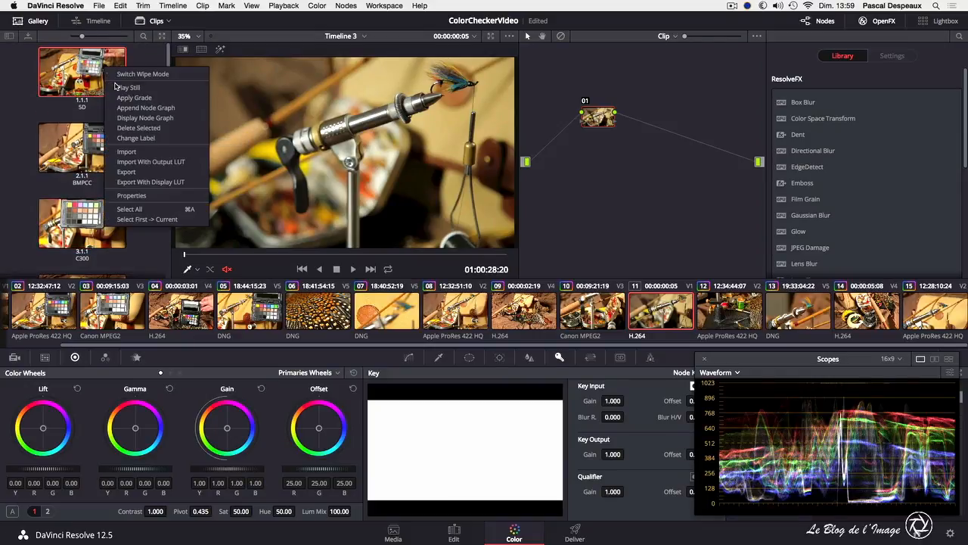
{"action": "left_click", "coordinate": [133, 98]}
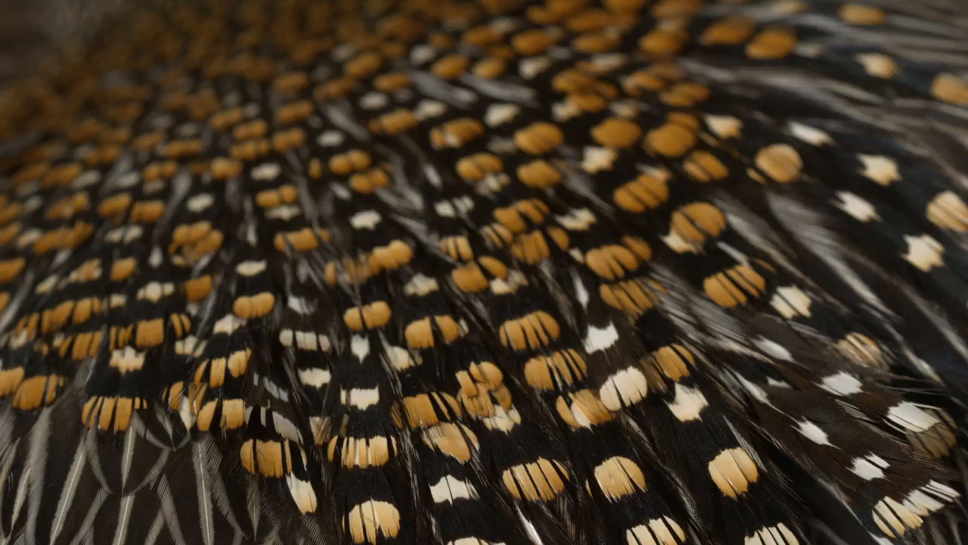